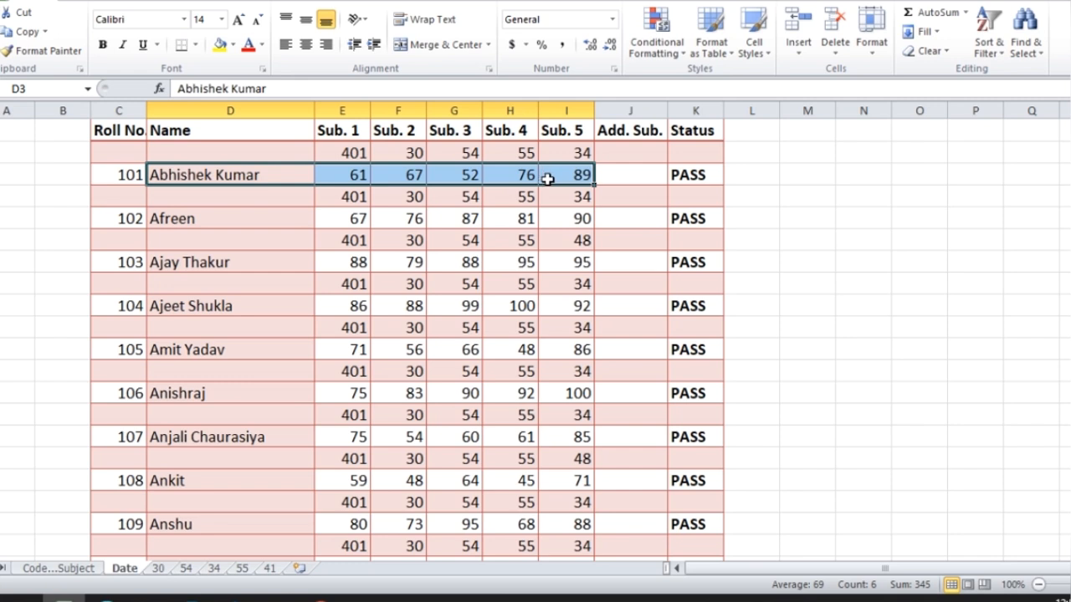
Review the marks table on the Date sheet and the subject names and codes on the Code...Subject sheet
scroll(629, 172, down, 4)
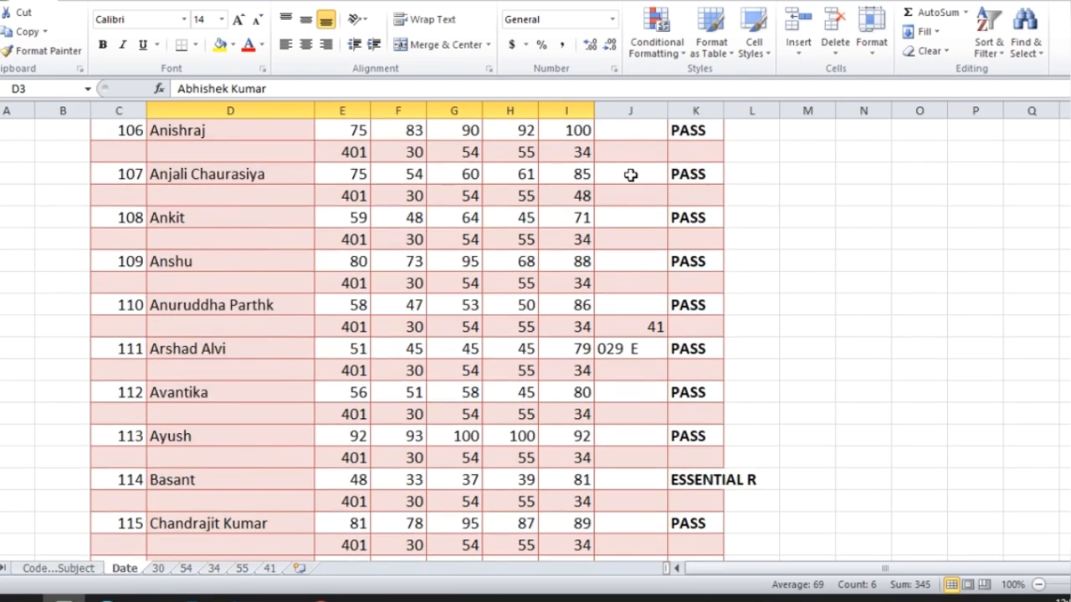
scroll(640, 378, up, 4)
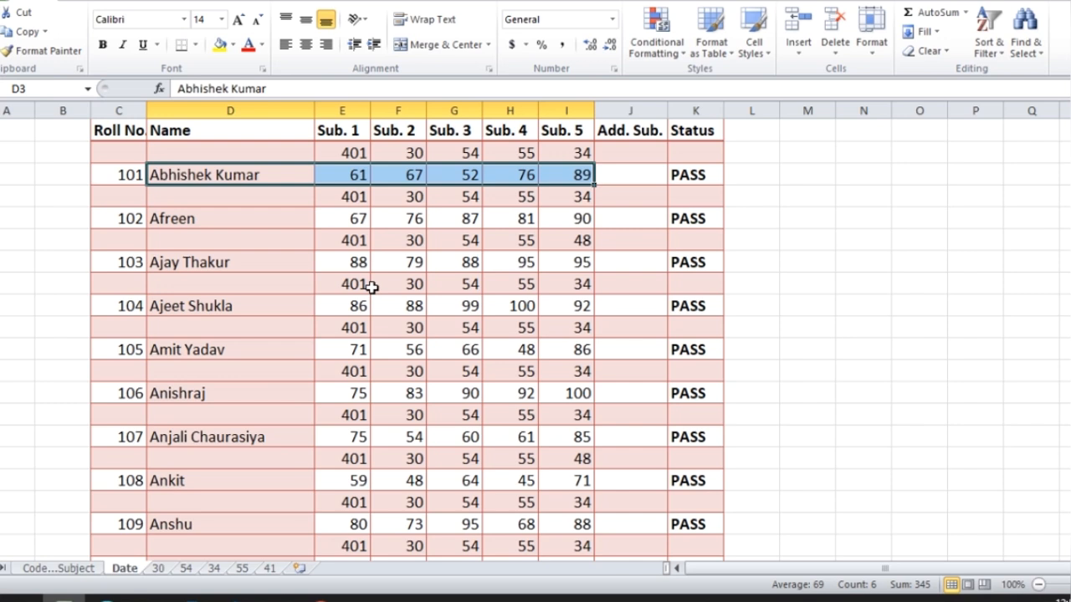
click(90, 569)
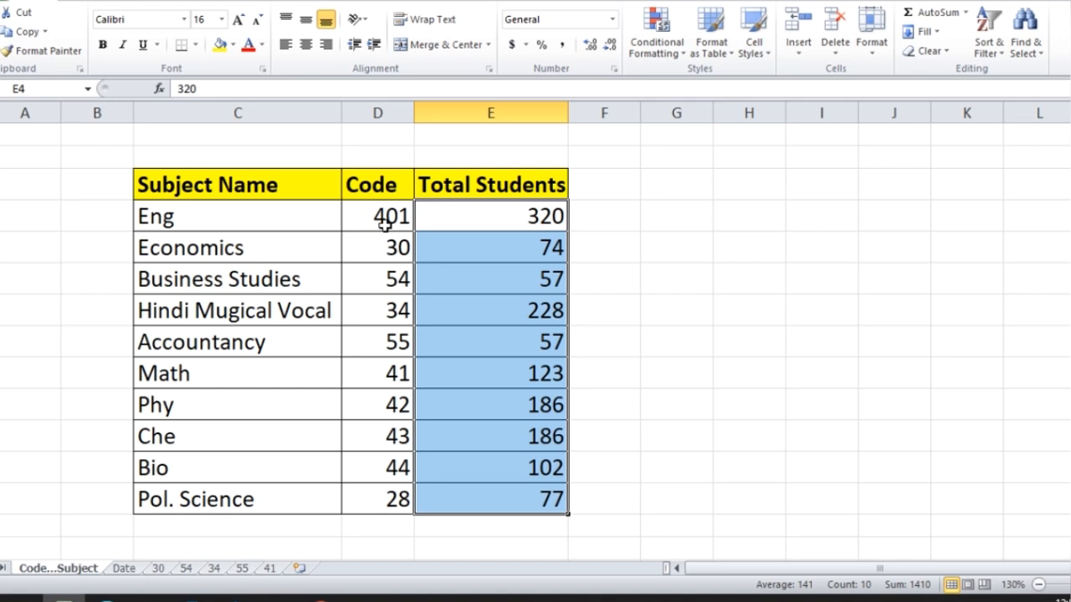
click(381, 251)
click(380, 281)
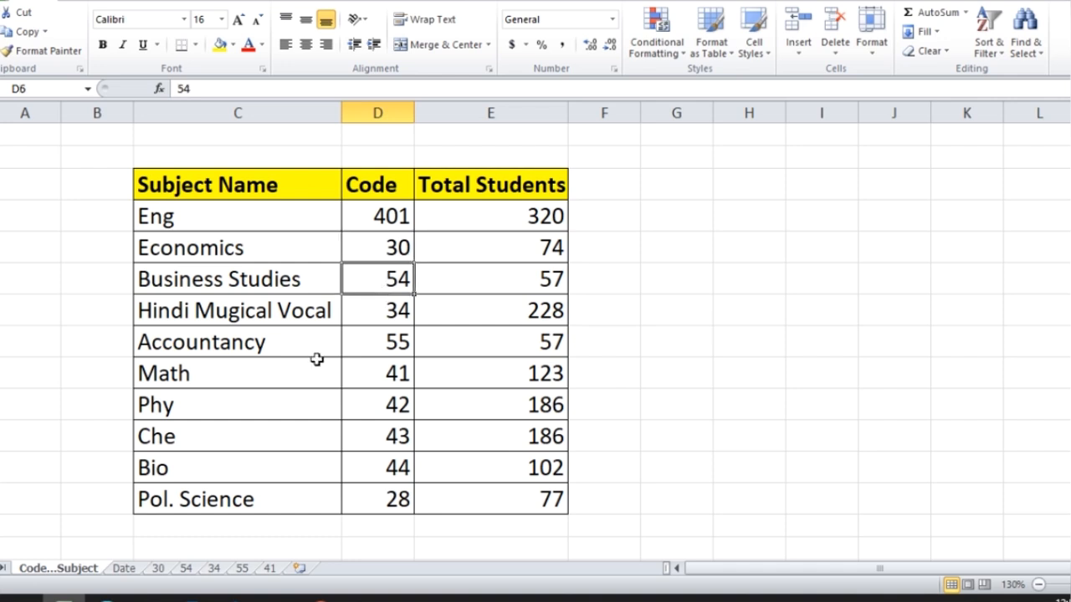
click(127, 569)
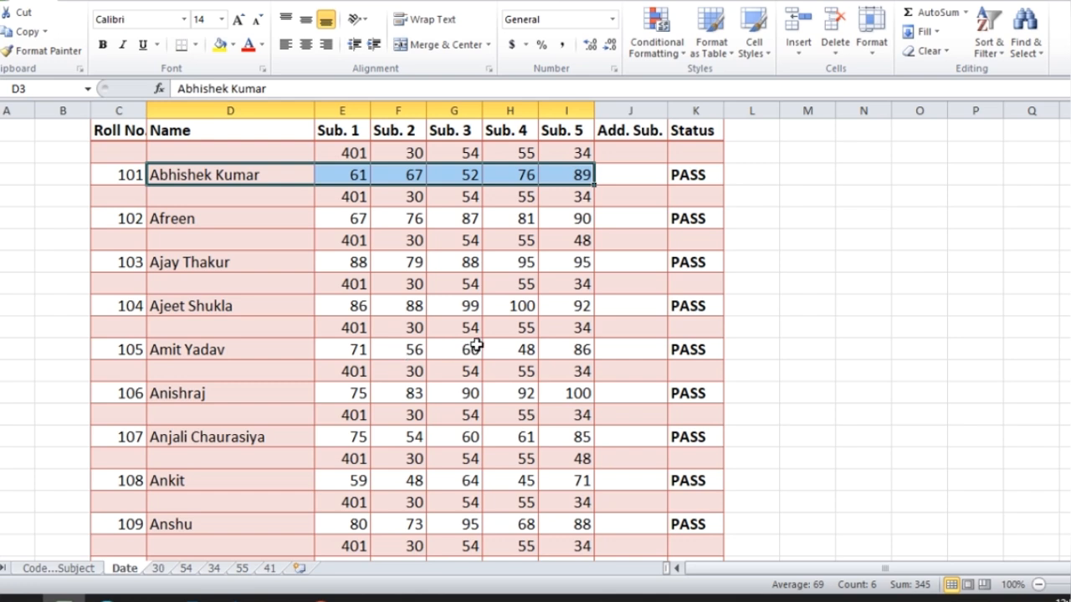
Filter the Sub. 2 column to rows with code 30 and remove the filter again
click(408, 237)
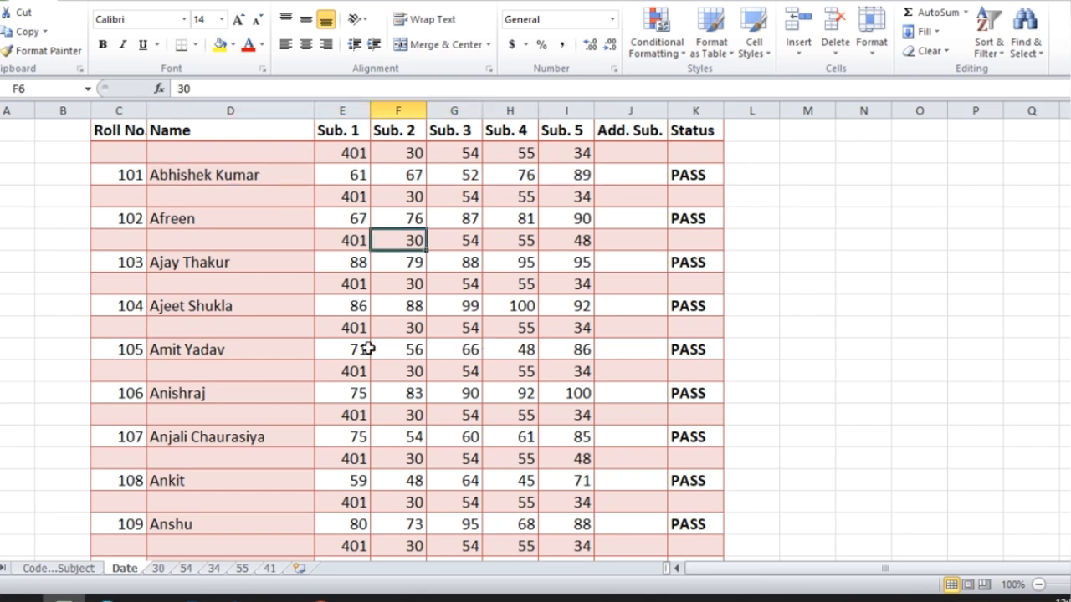
click(991, 43)
click(992, 133)
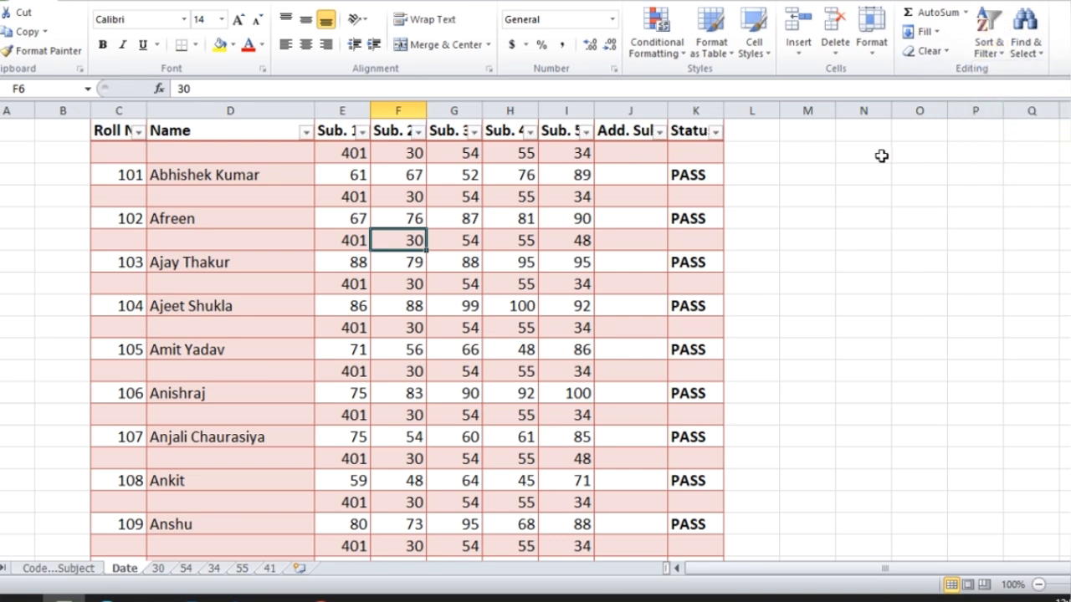
click(417, 132)
click(244, 294)
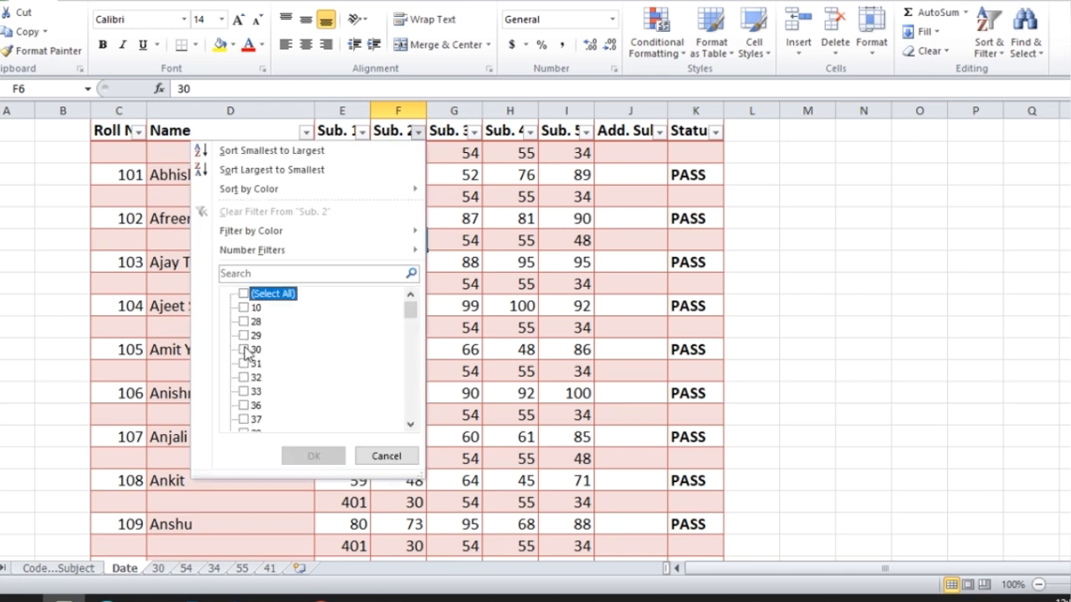
click(243, 350)
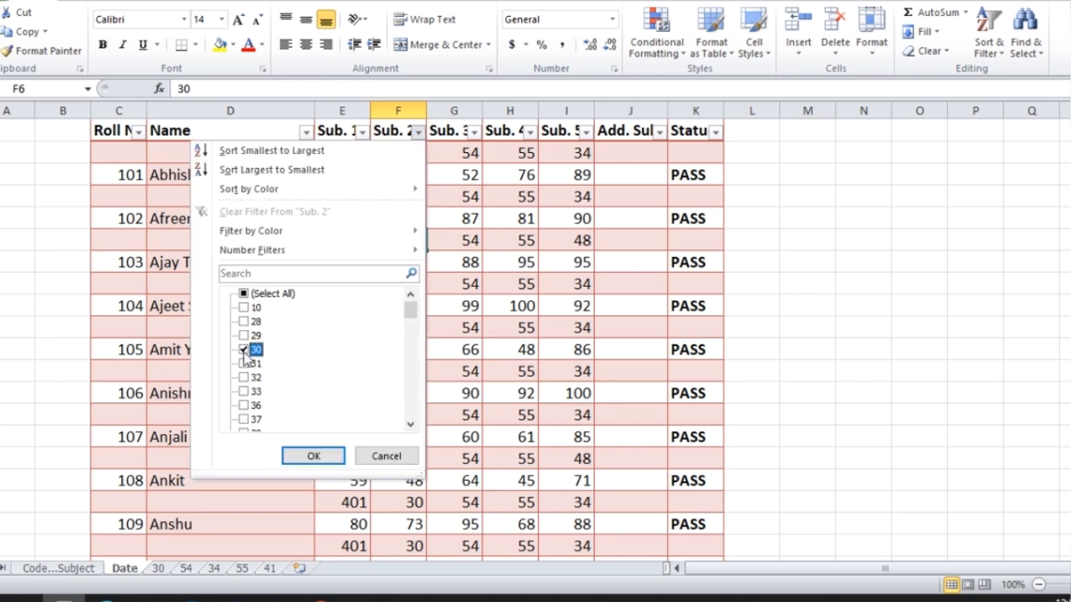
click(310, 457)
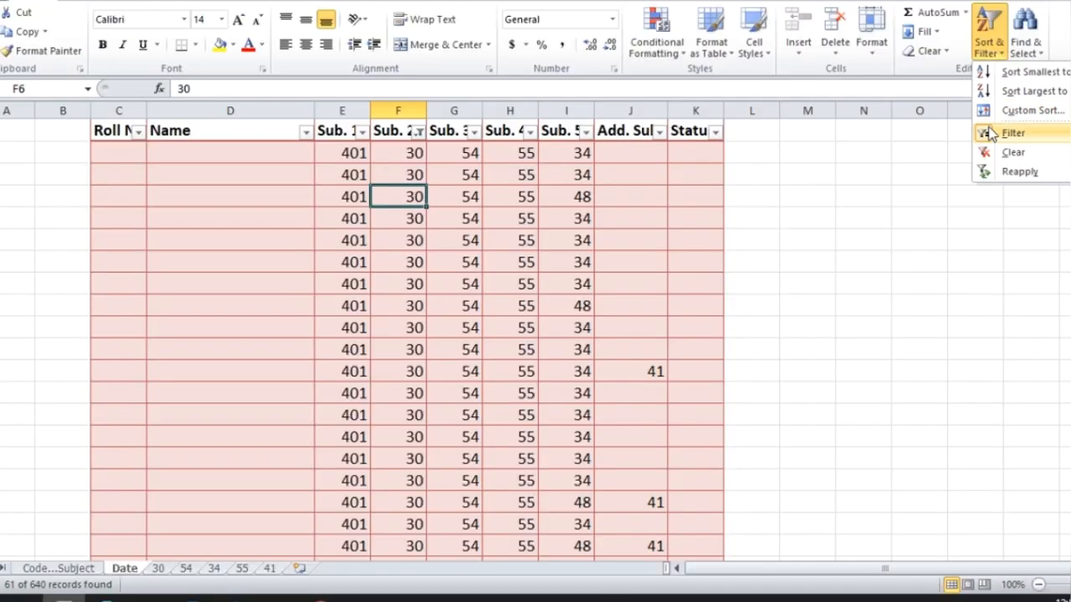
click(991, 135)
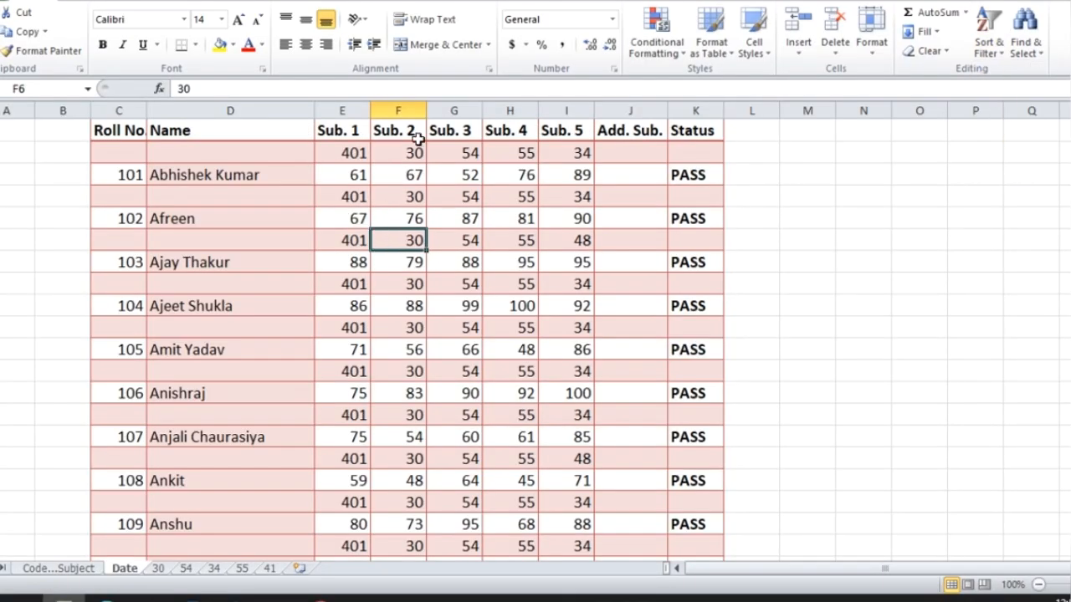
Insert a separate blank column before each of the Sub. 3, Sub. 4, Sub. 5, Add. Sub. and Status columns
click(455, 108)
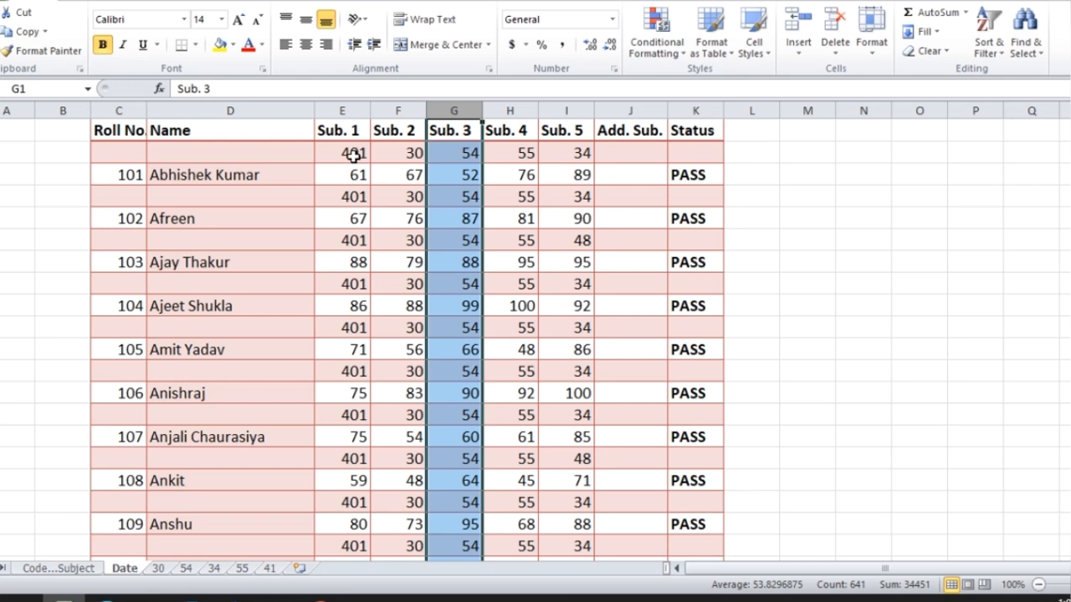
scroll(353, 154, down, 20)
scroll(358, 369, down, 17)
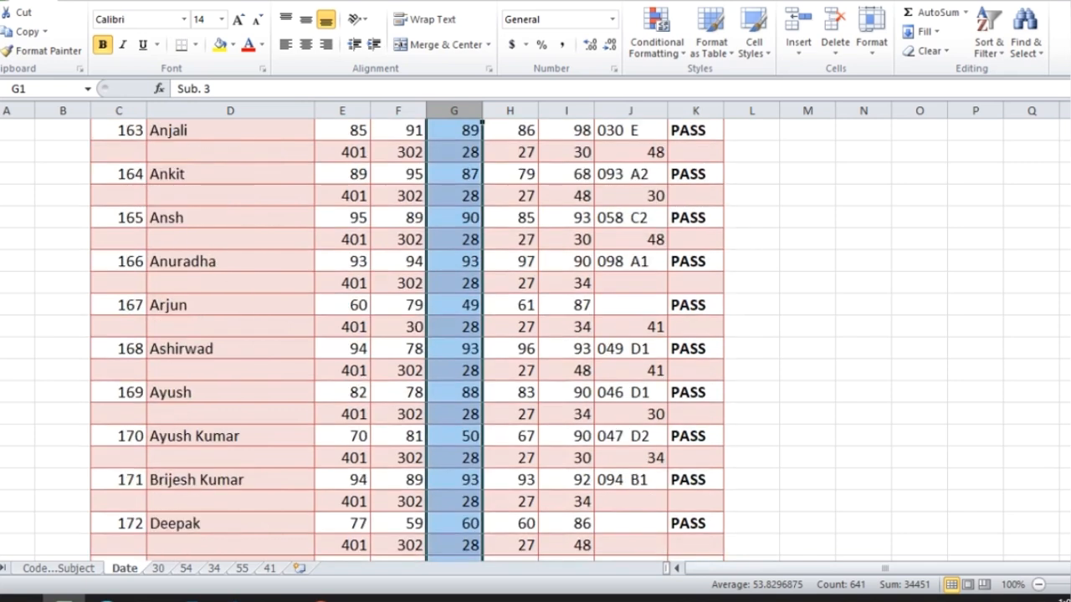
scroll(774, 270, down, 20)
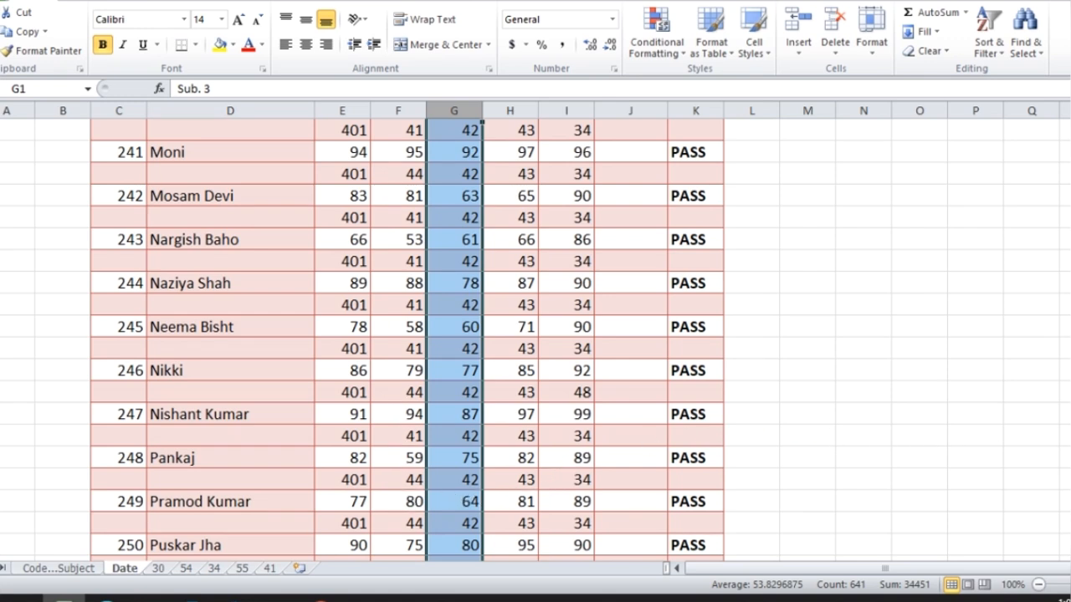
drag(1070, 308, 1070, 124)
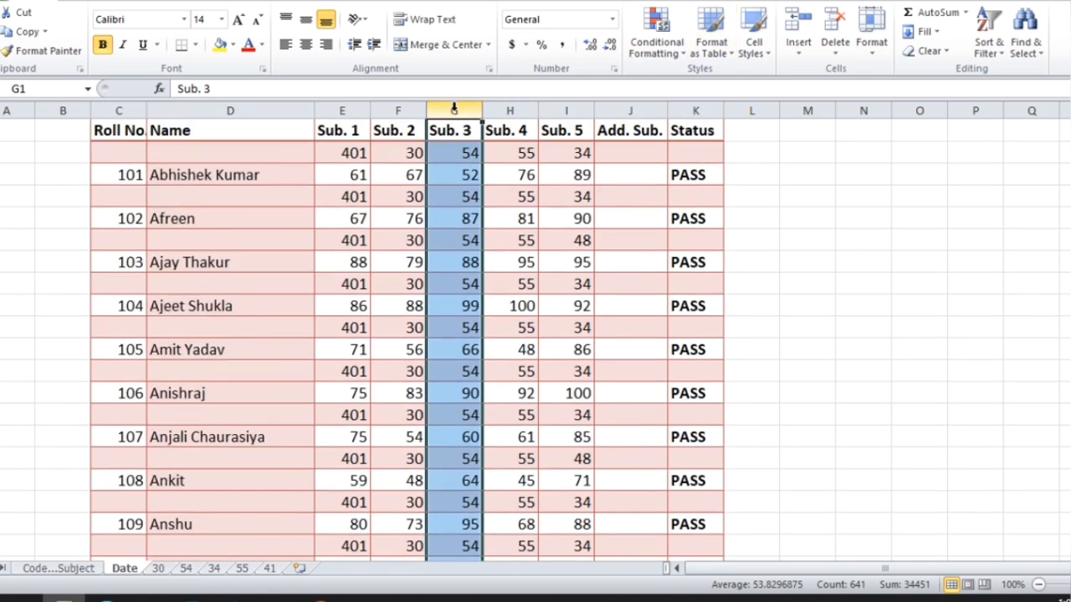
ctrl+click(573, 106)
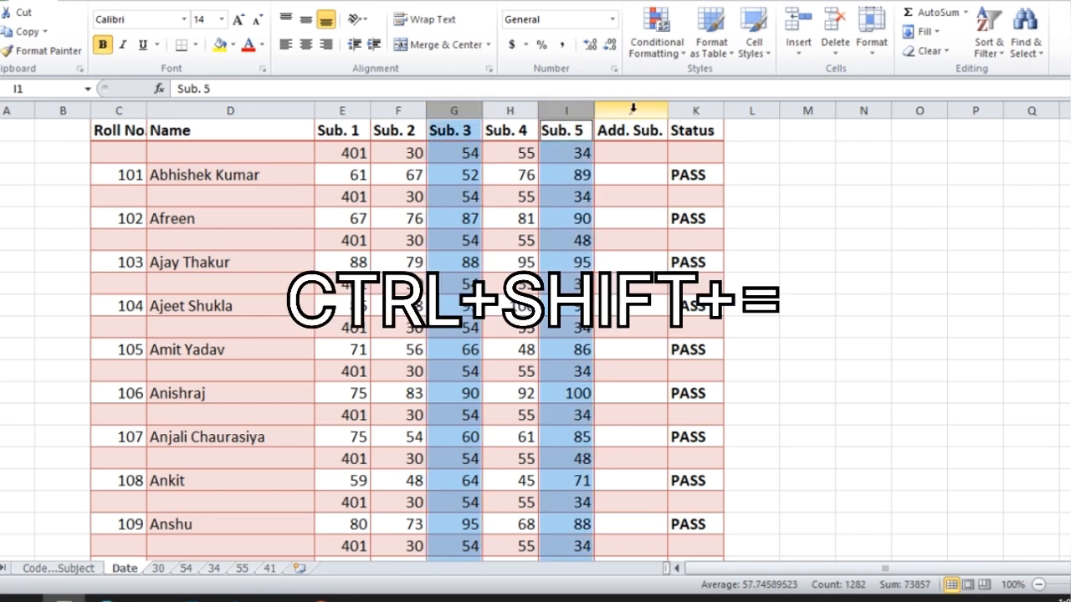
ctrl+click(681, 108)
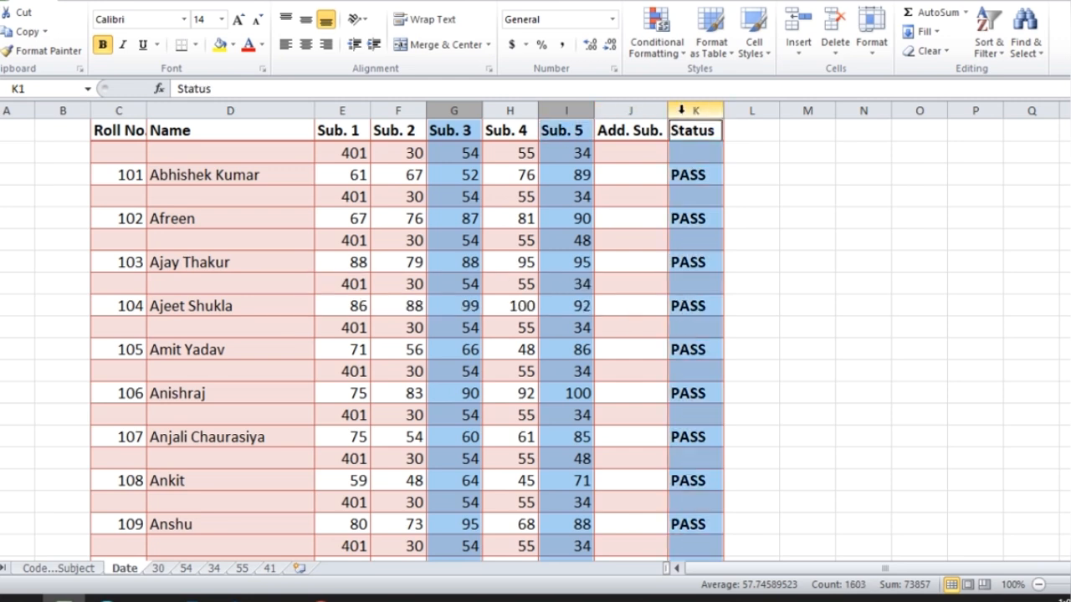
key(ctrl+shift+equal)
Enter the heading Helper1 in G1 and fill the series across to M1, labelling the blank columns Helper1 to Helper4
click(466, 182)
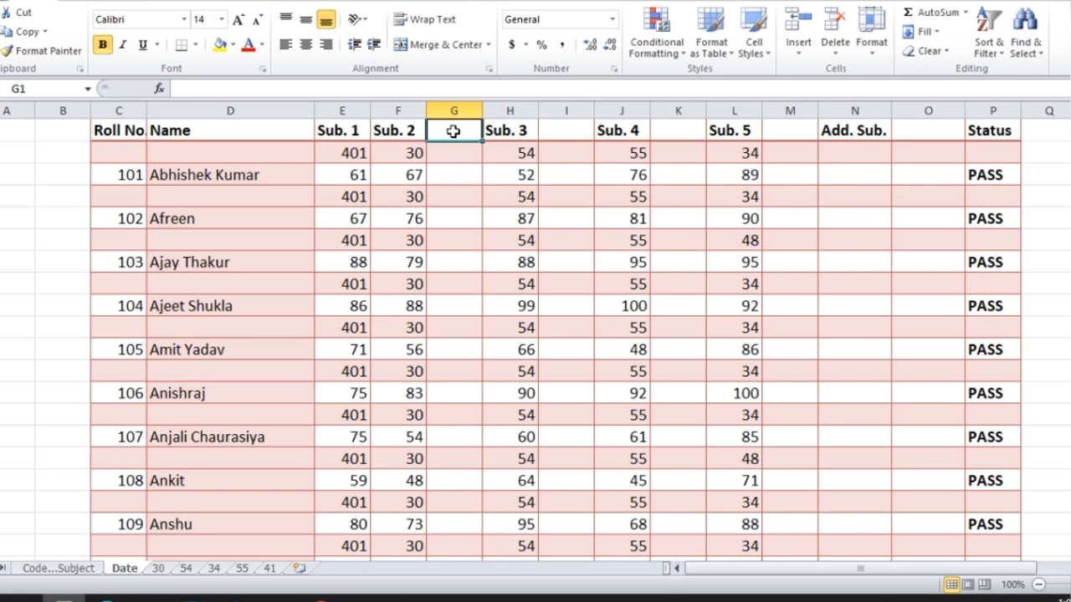
text(He)
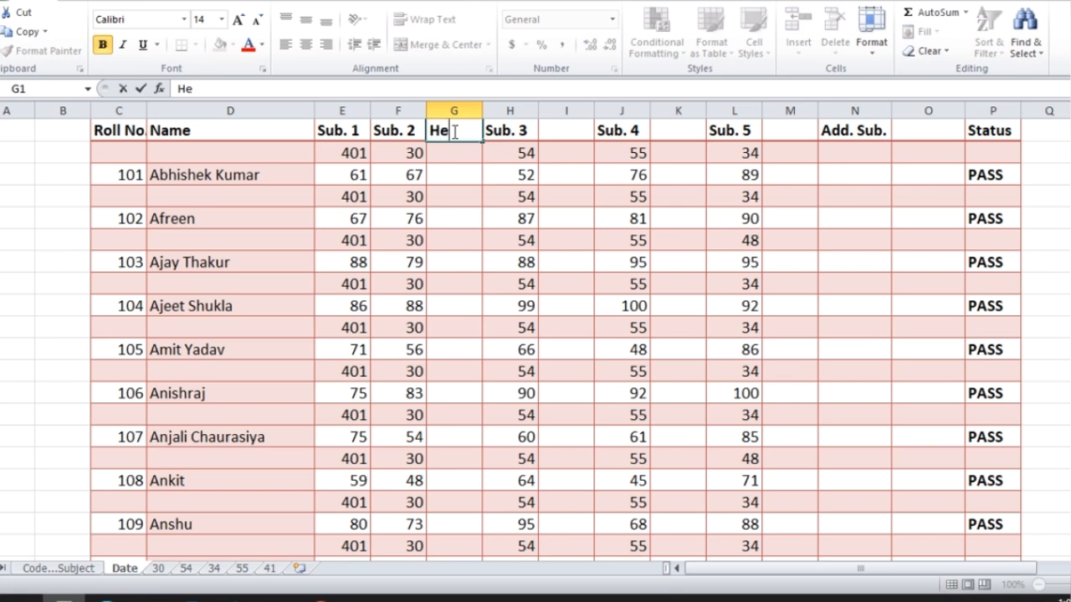
text(p)
key(BackSpace)
text(lper1)
key(Return)
drag(456, 131, 788, 149)
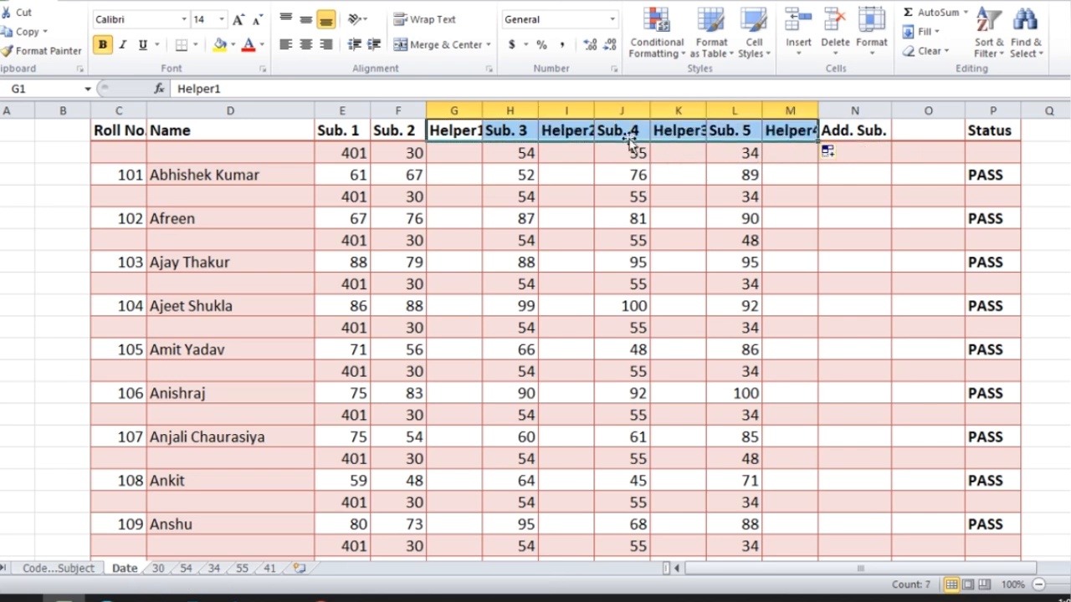
Auto-fit the widths of the Helper2, Sub. 4, Helper3 and Helper4 columns to their contents
double_click(594, 111)
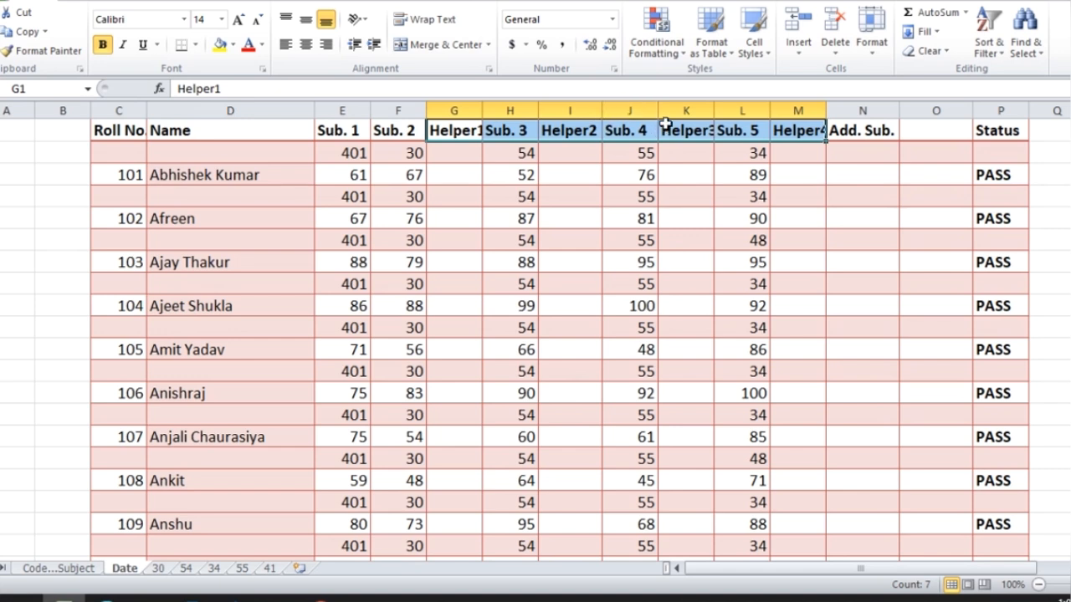
double_click(659, 111)
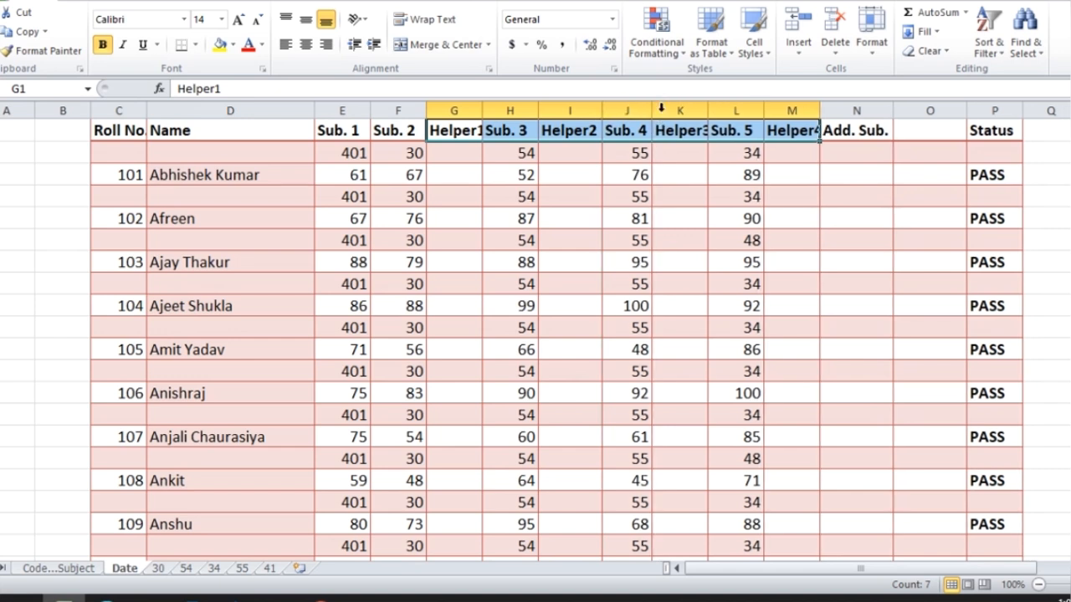
double_click(707, 110)
double_click(825, 111)
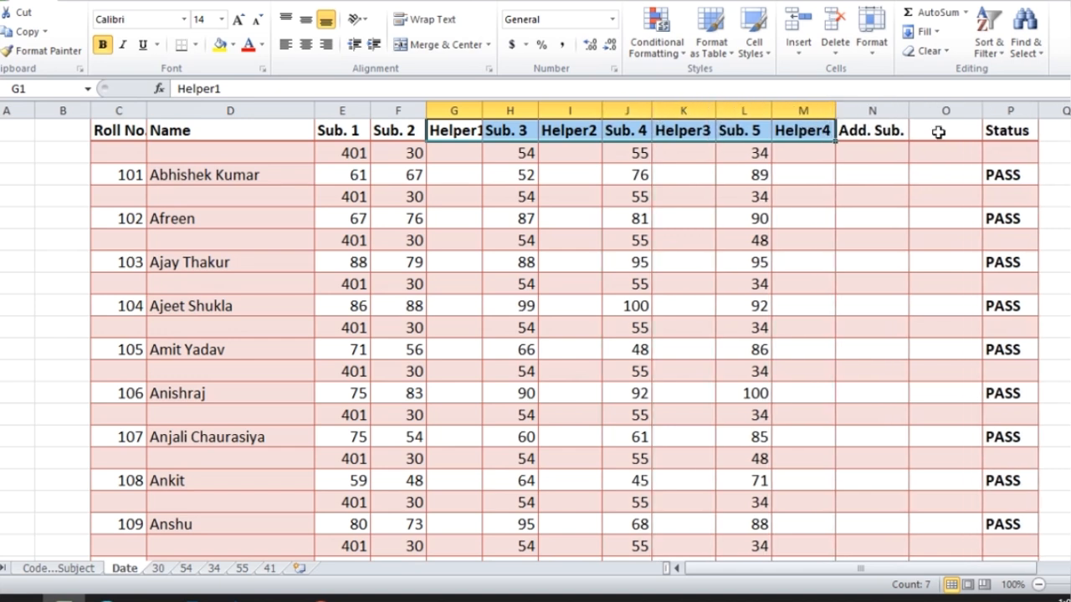
Enter the heading Helper 5 in O1, above the blank column before Status
click(939, 132)
text(Hel)
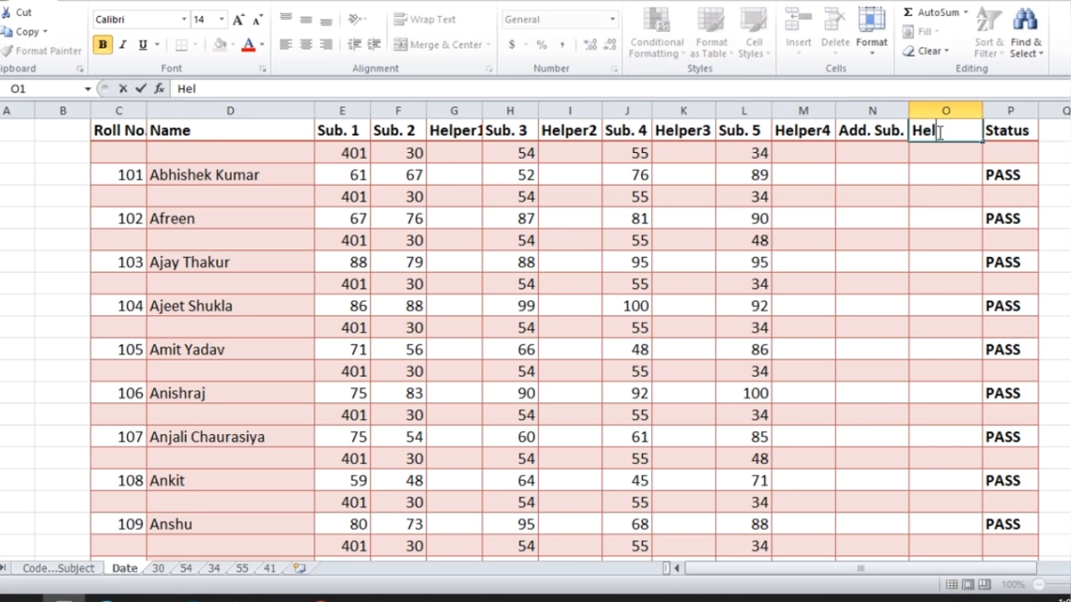
text(per 5)
key(Return)
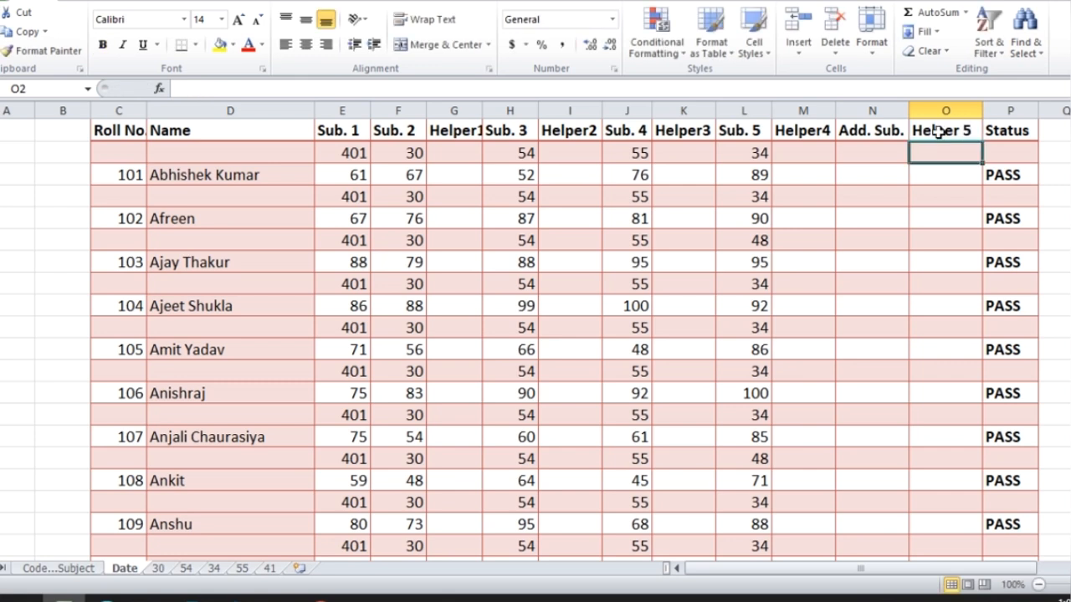
Enter the formula =IF(ISBLANK(D2),F2,F1) in G2 under the Helper1 heading
click(459, 154)
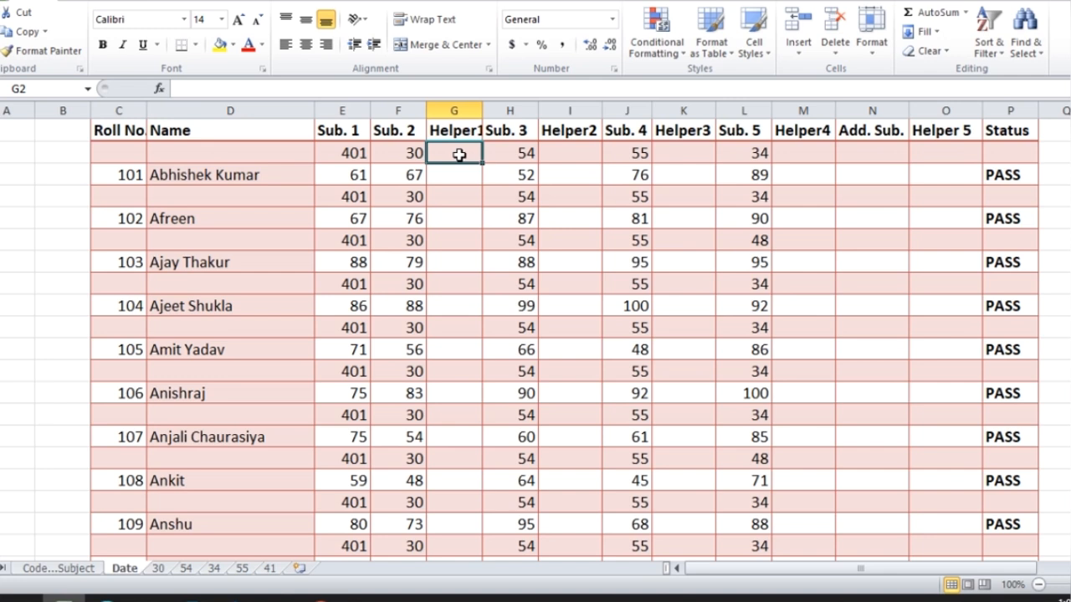
text(=IF()
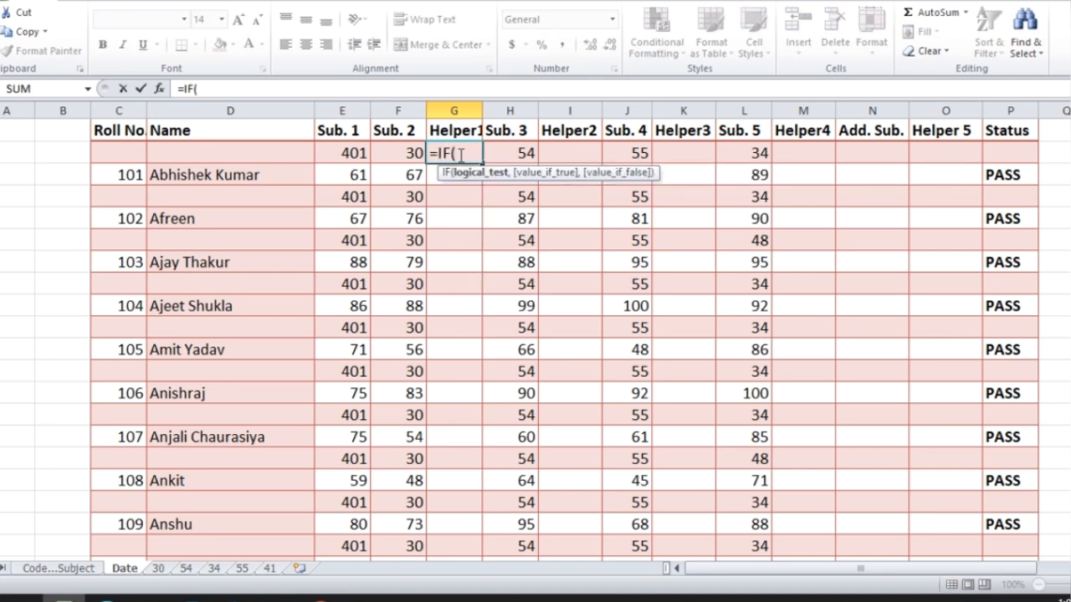
text(is)
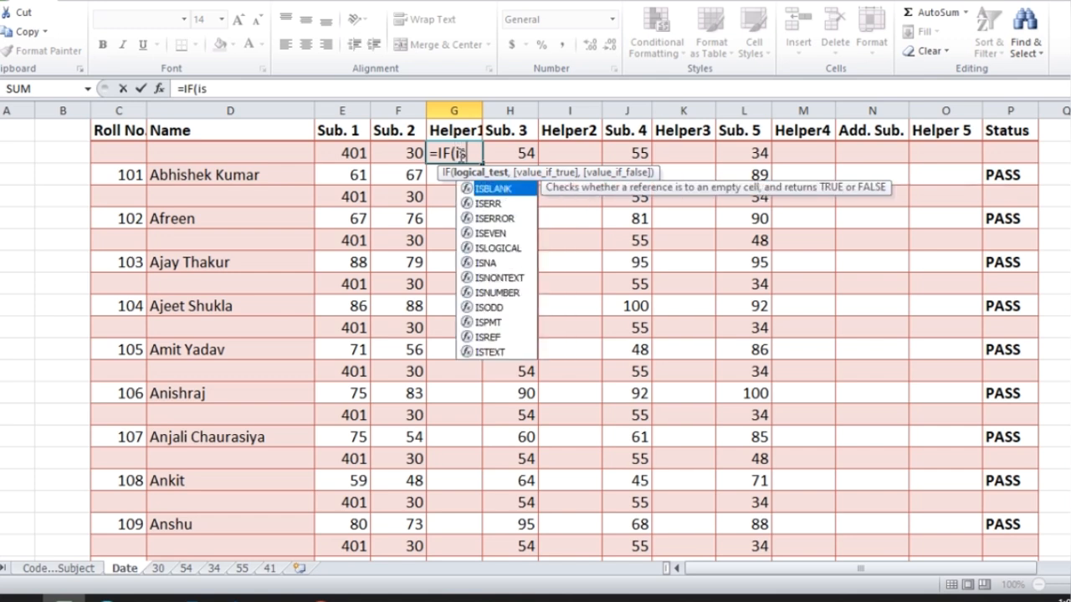
key(Tab)
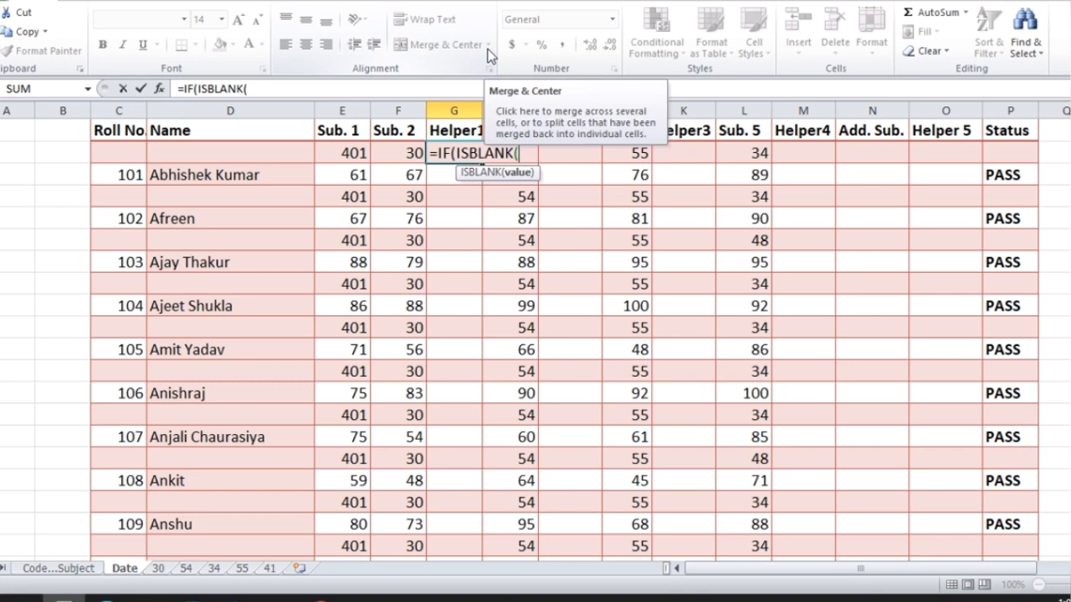
click(256, 155)
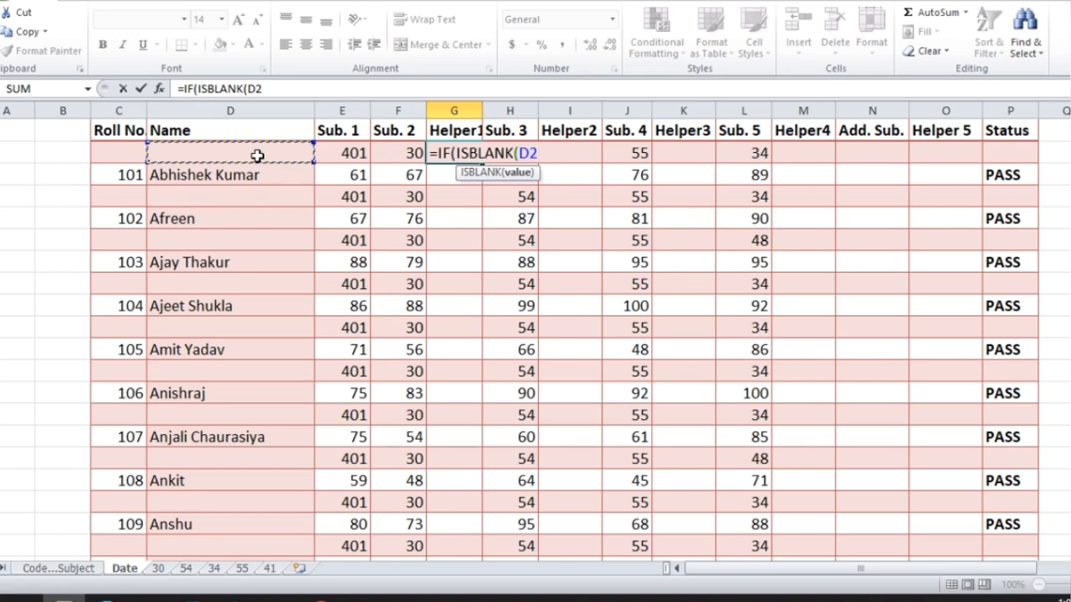
text())
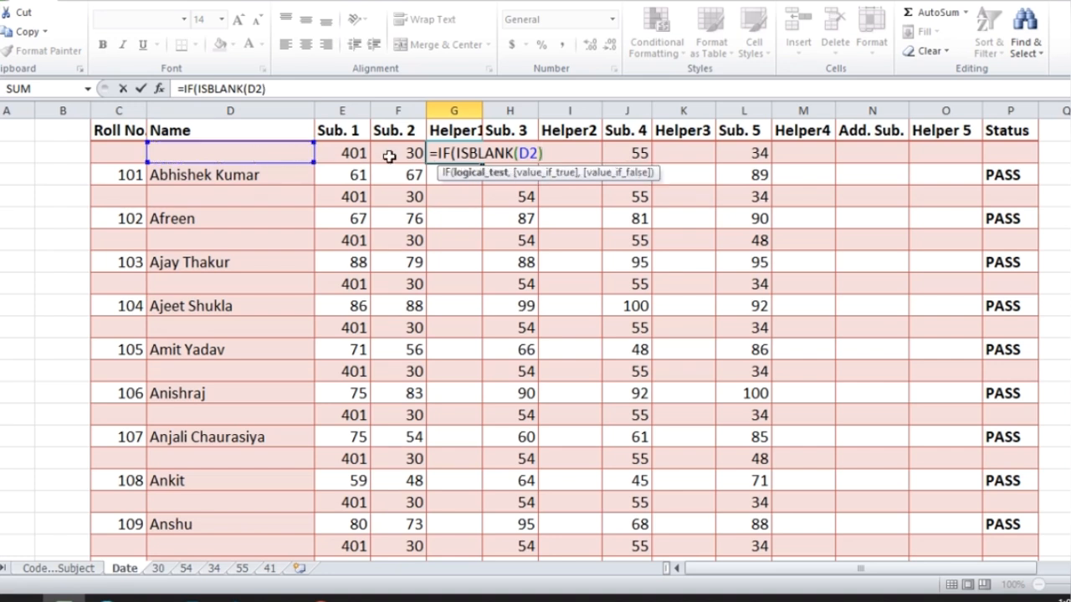
key(Return)
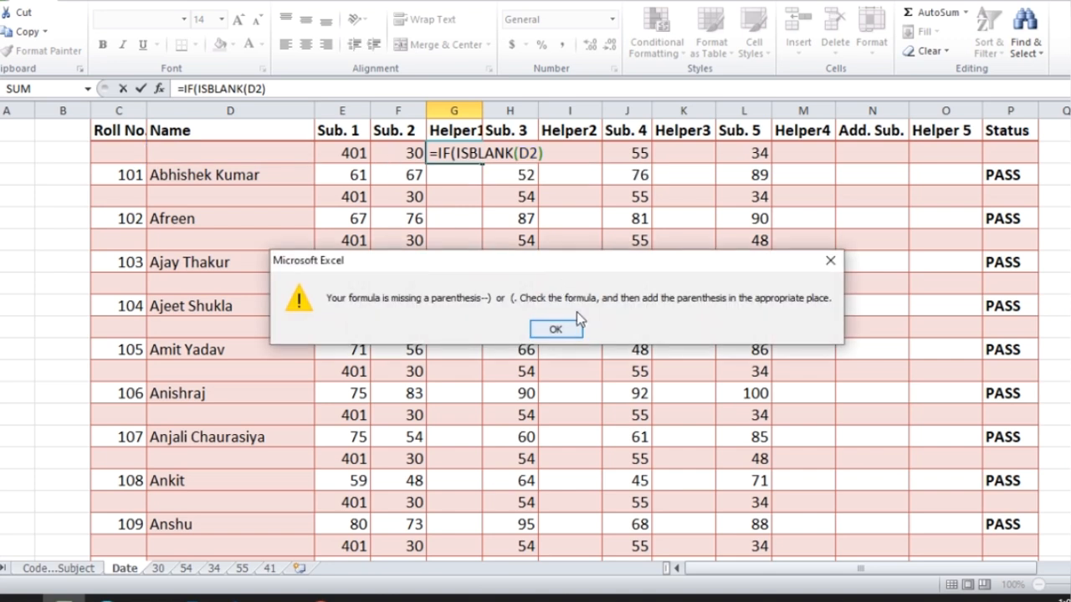
click(570, 335)
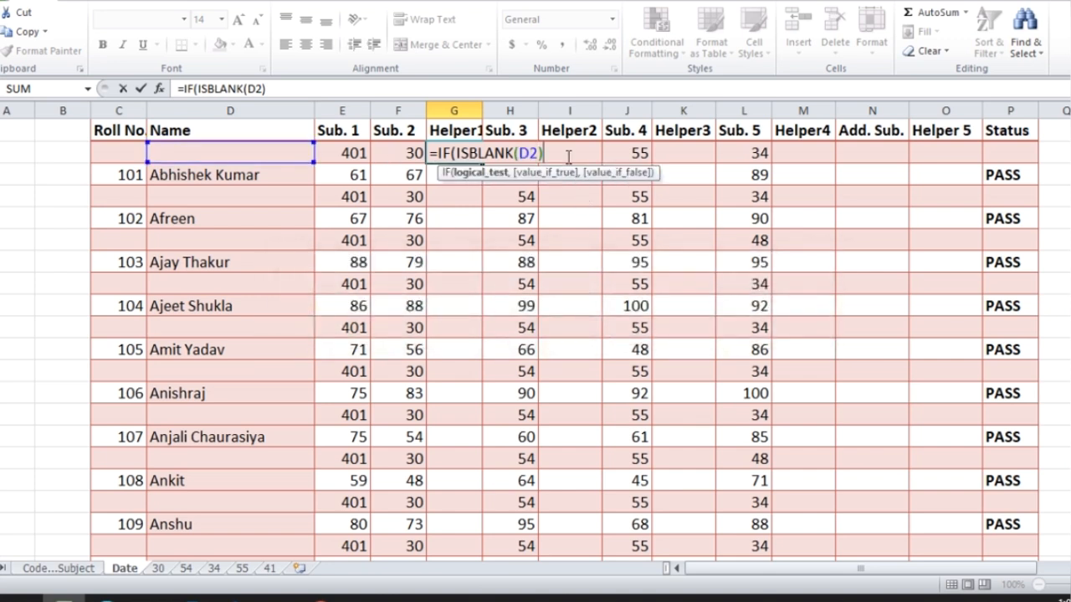
text(,)
click(402, 149)
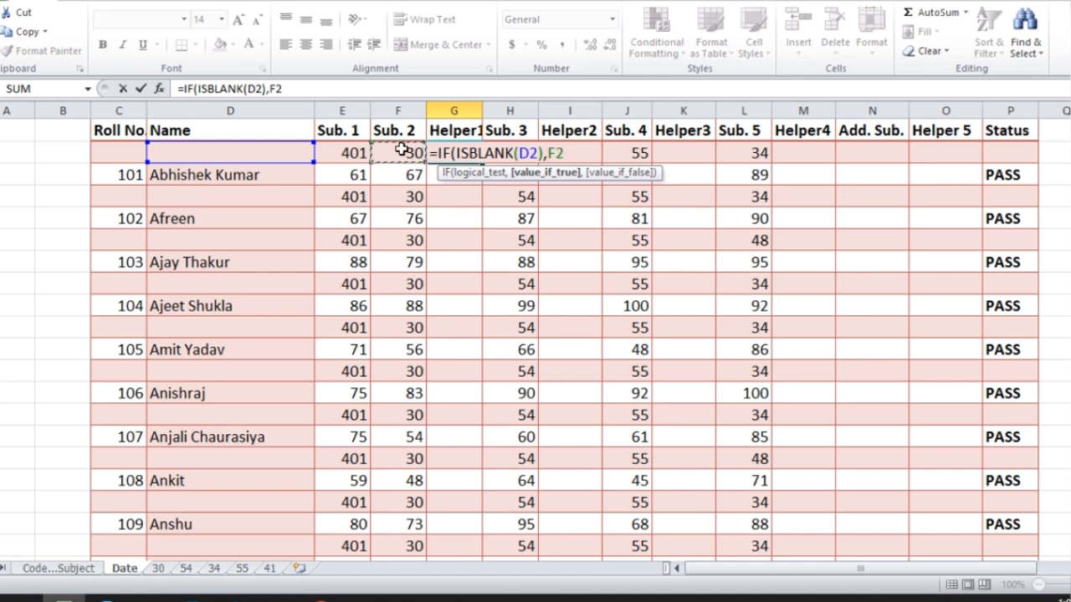
text(,)
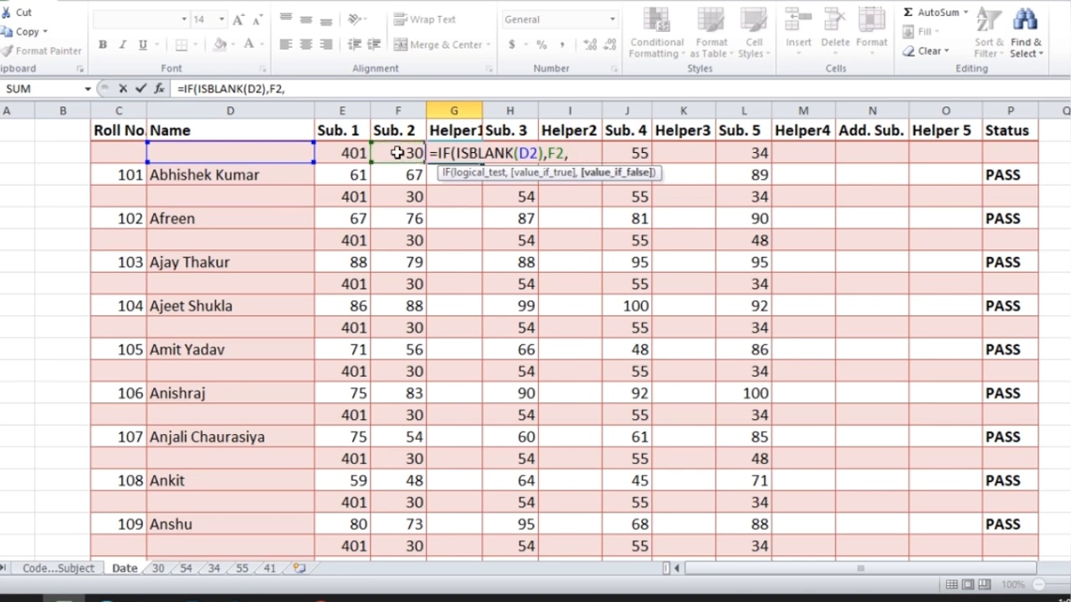
click(394, 131)
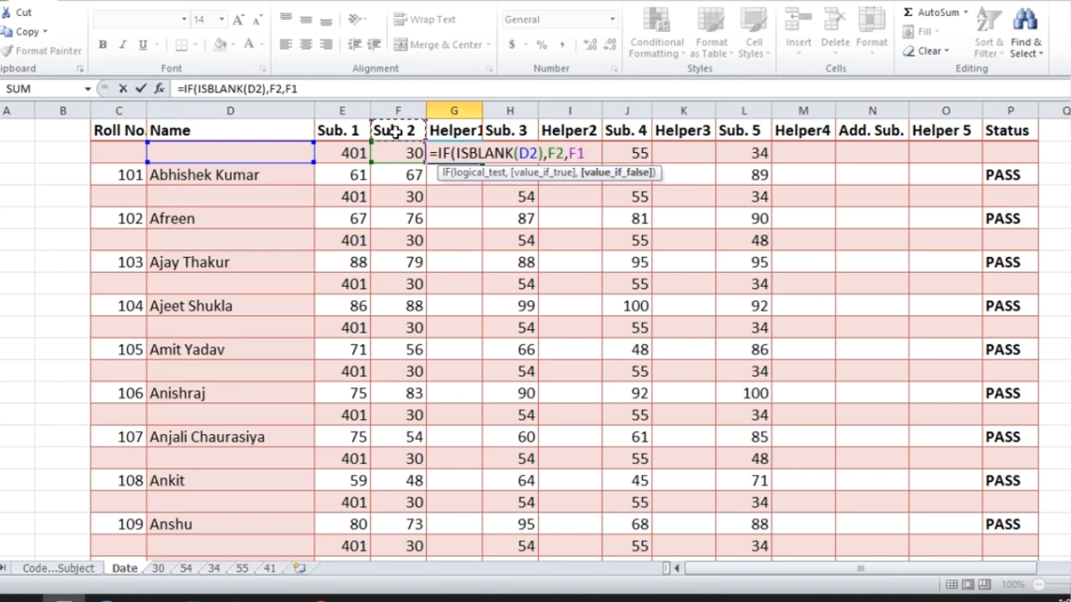
key(Return)
key(Return)
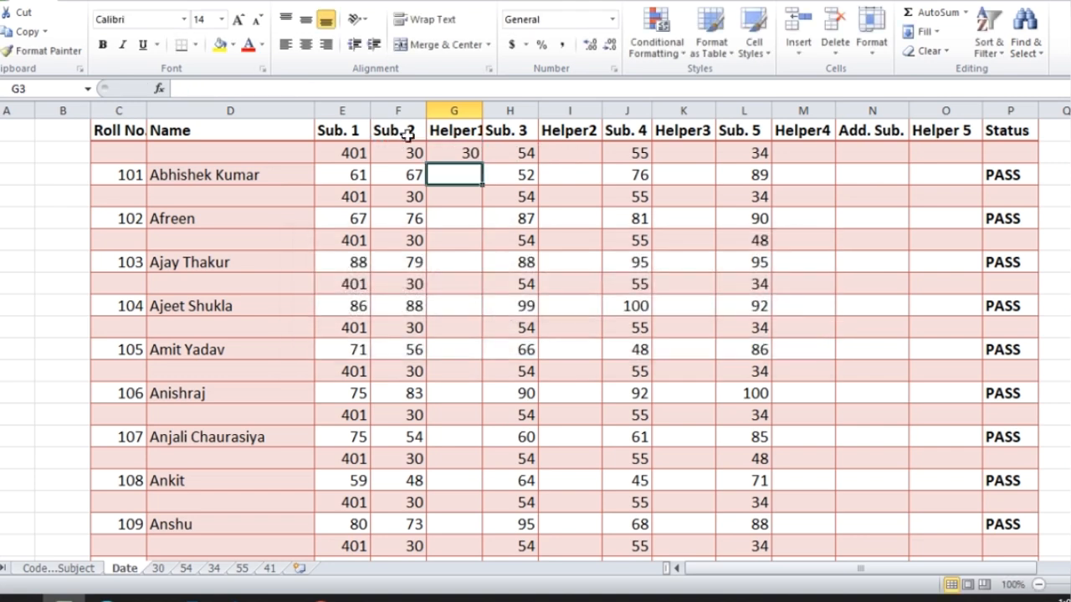
Give the whole Helper1 column a yellow fill and copy the G2 formula down to G10
click(458, 111)
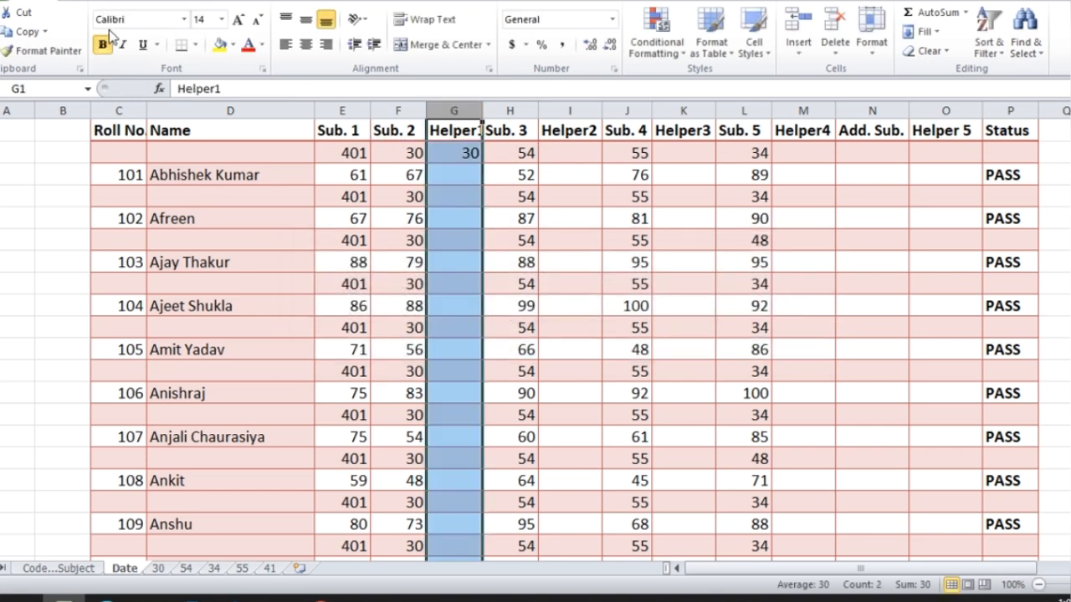
click(222, 48)
click(436, 192)
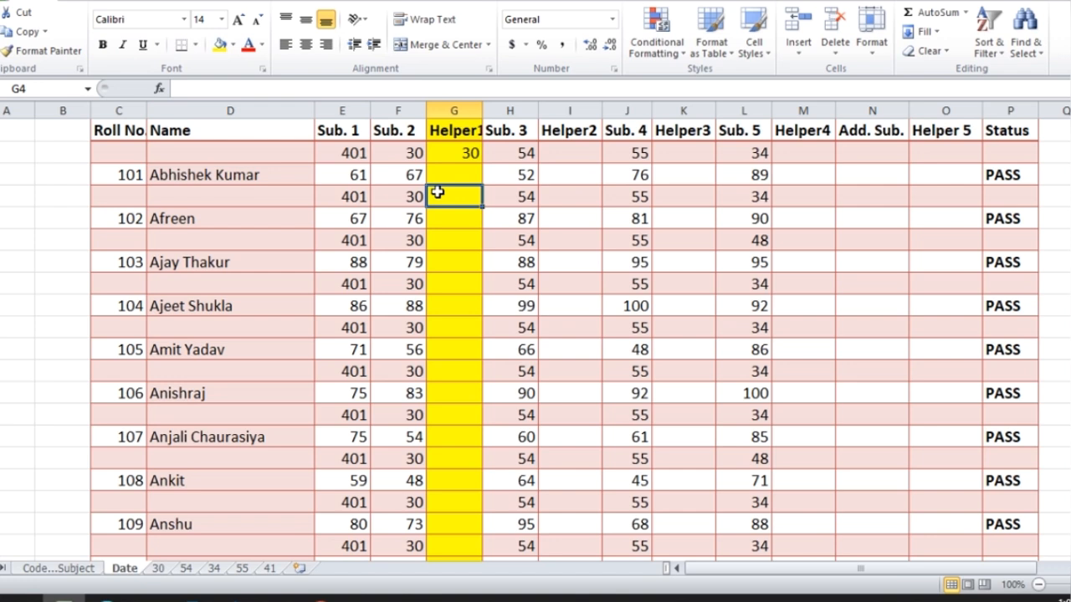
click(456, 153)
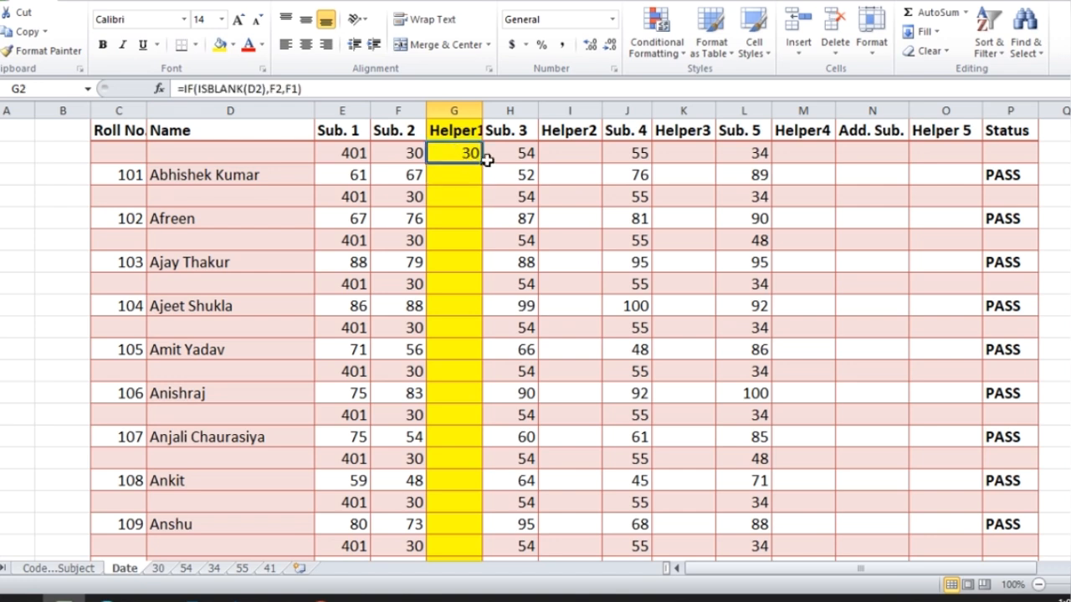
drag(476, 159, 469, 314)
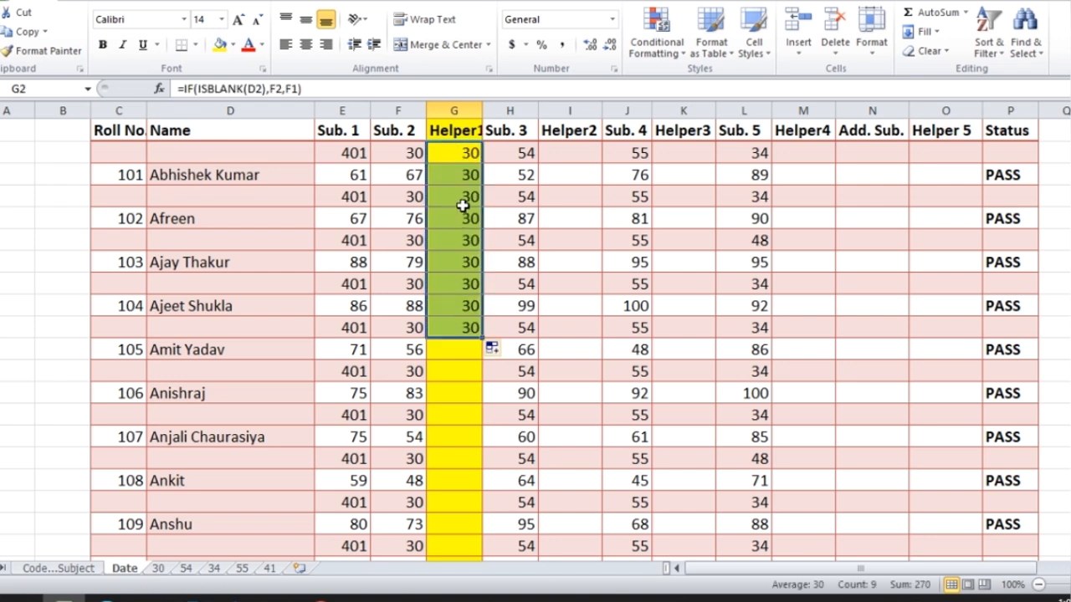
Examine which cells the Helper1 formulas in G10 and G9 refer to, leaving them unedited
click(452, 327)
double_click(451, 327)
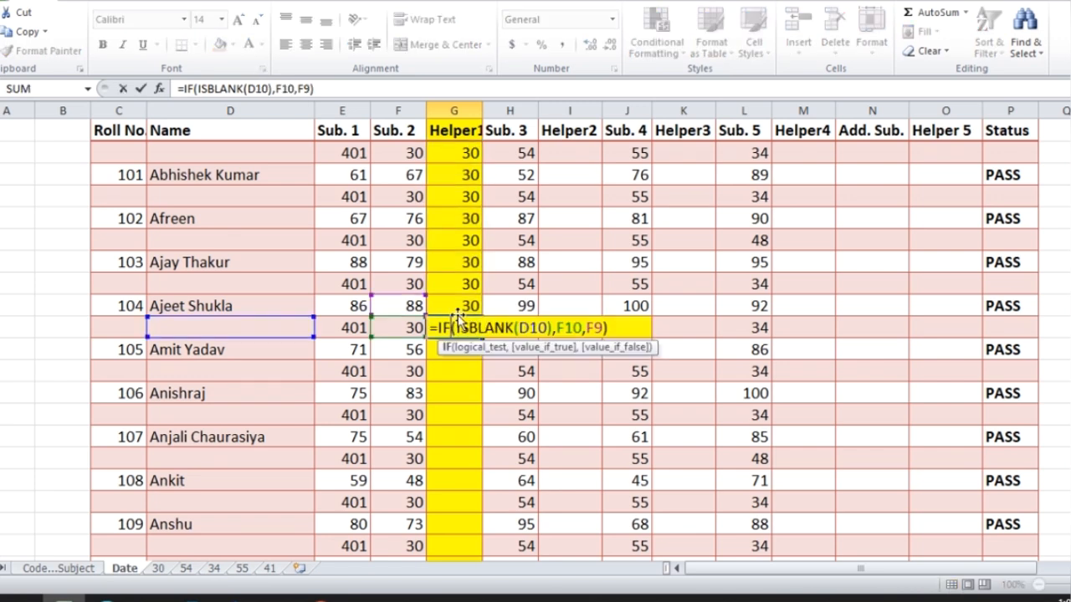
key(Return)
double_click(460, 307)
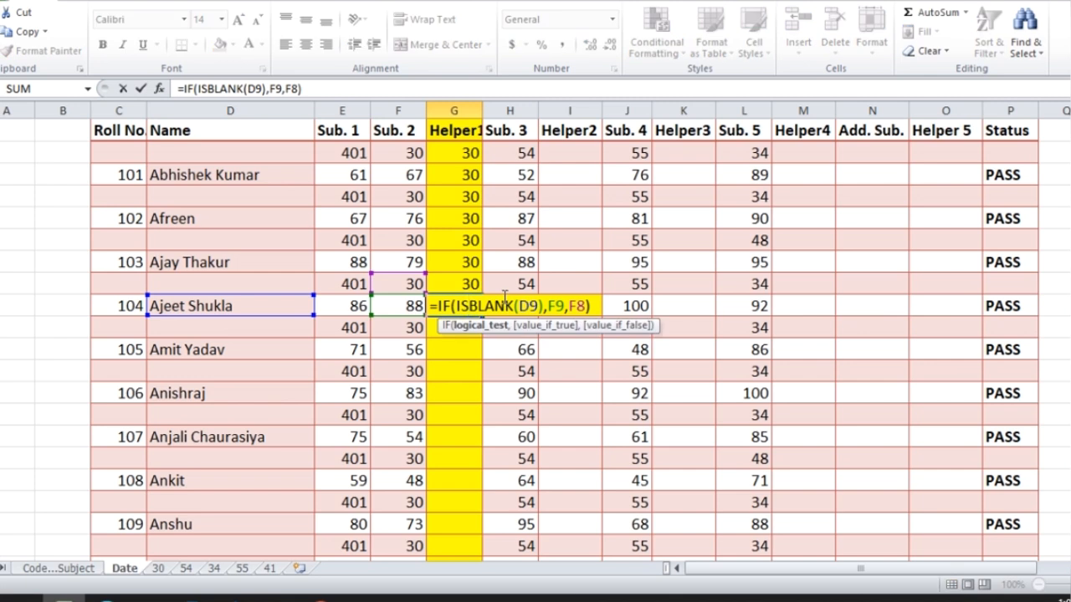
key(Return)
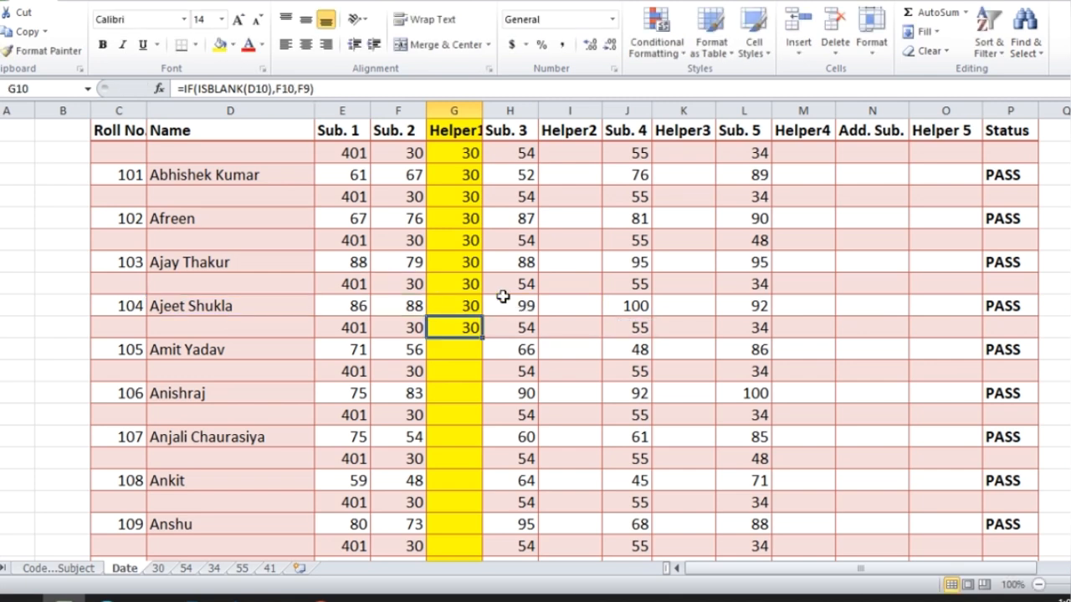
key(F2)
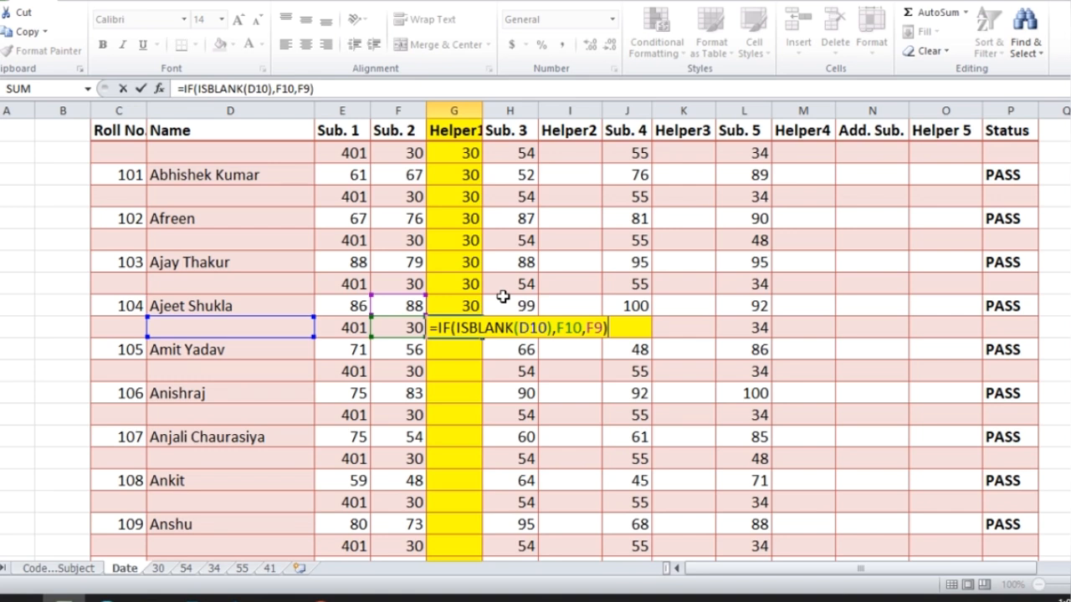
key(Return)
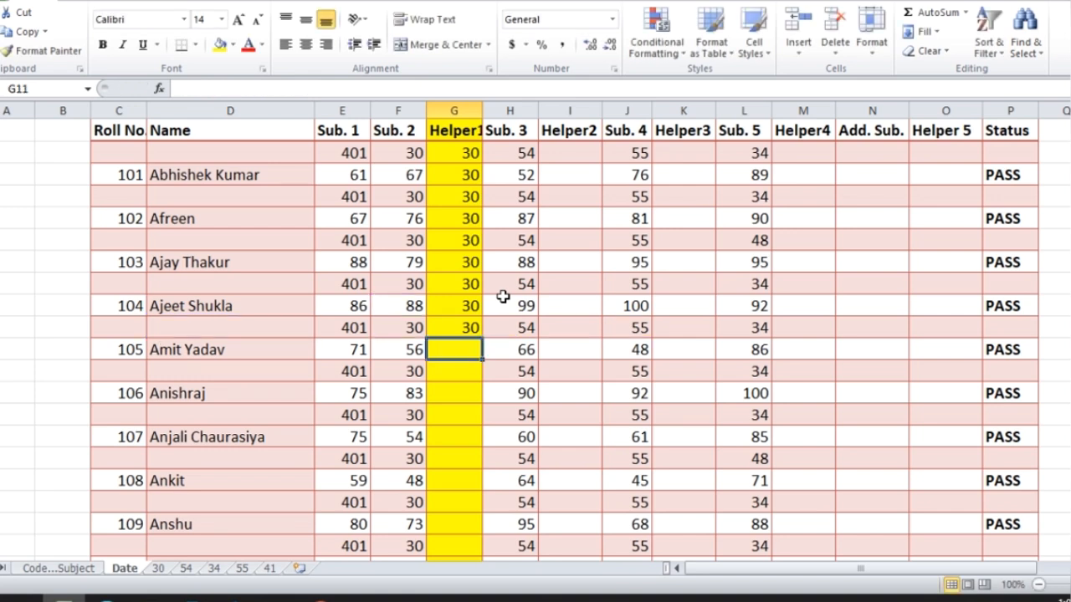
Enter the test value 111 in the blank name cell D10 to check the Helper1 formula, and clear it
click(262, 324)
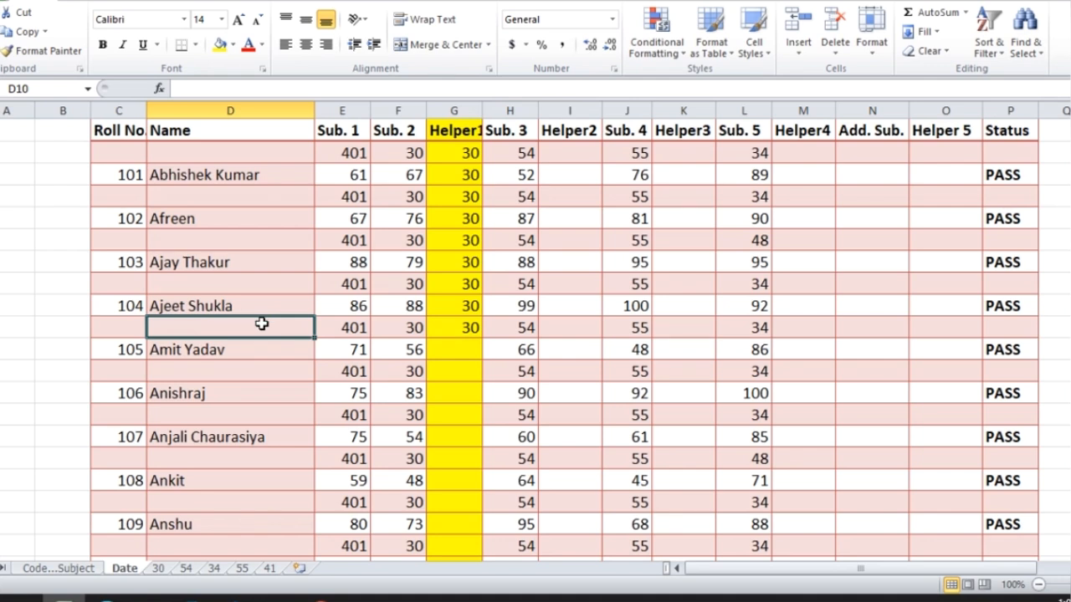
text(111)
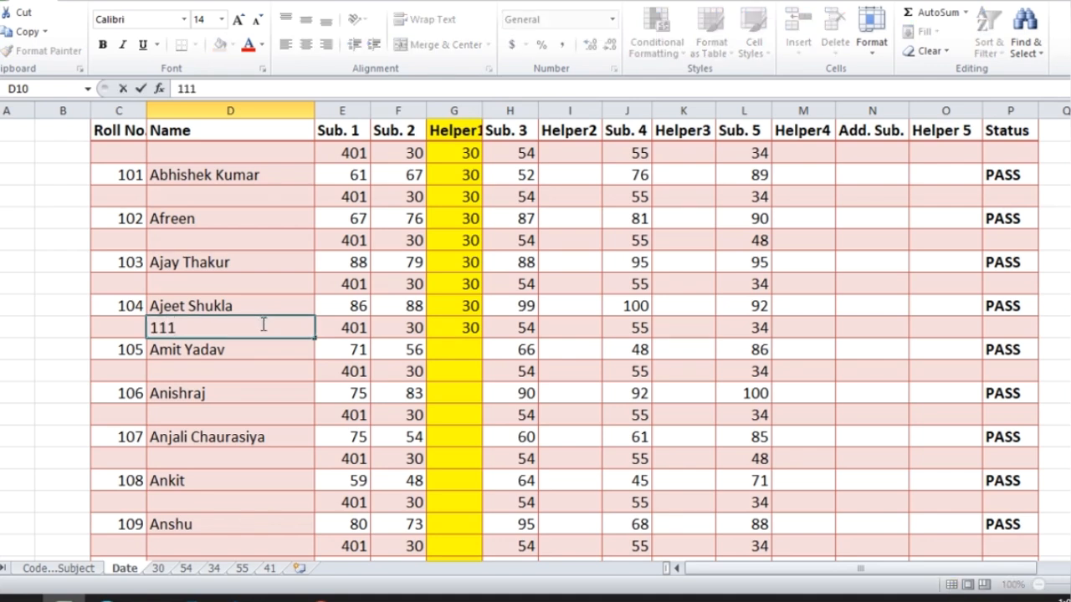
key(Return)
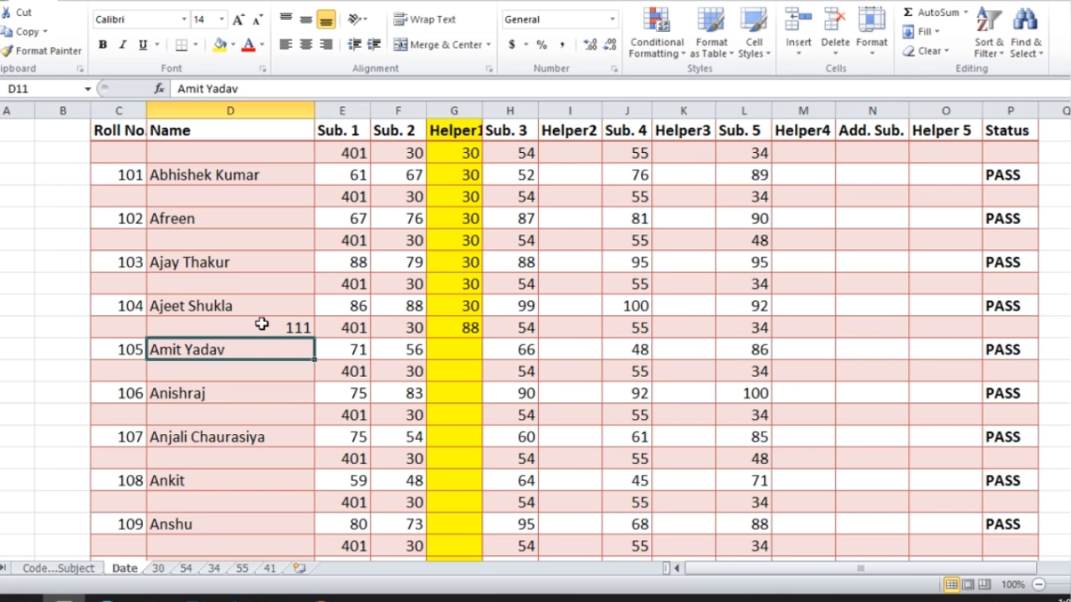
click(262, 324)
key(Delete)
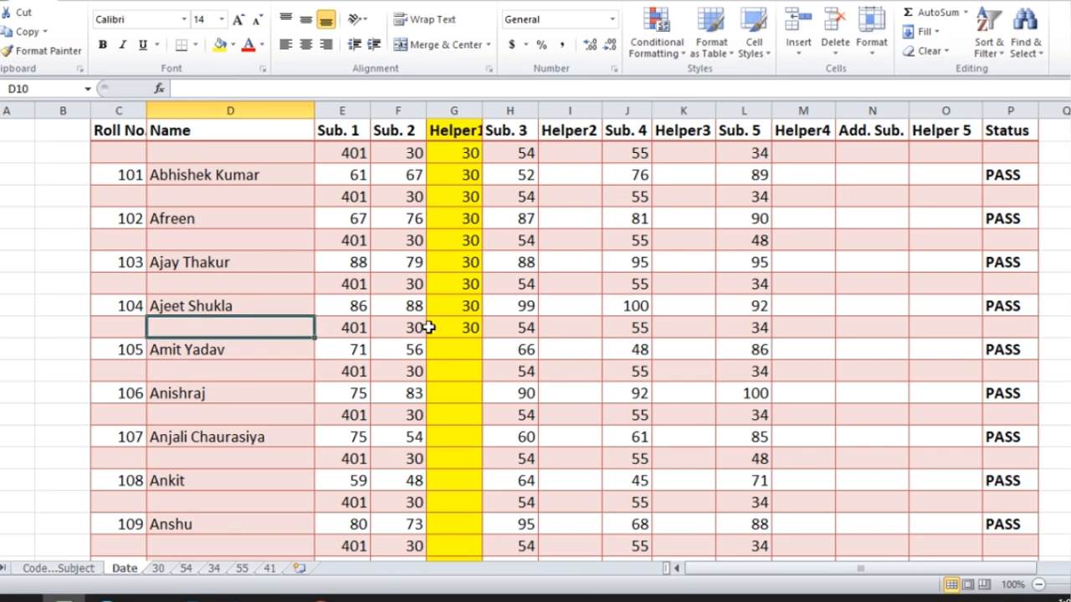
Fill the G10 formula down the rest of the Helper1 column and change the G2 formula to =IF(ISBLANK($D2),F2,F1)
click(463, 327)
double_click(482, 338)
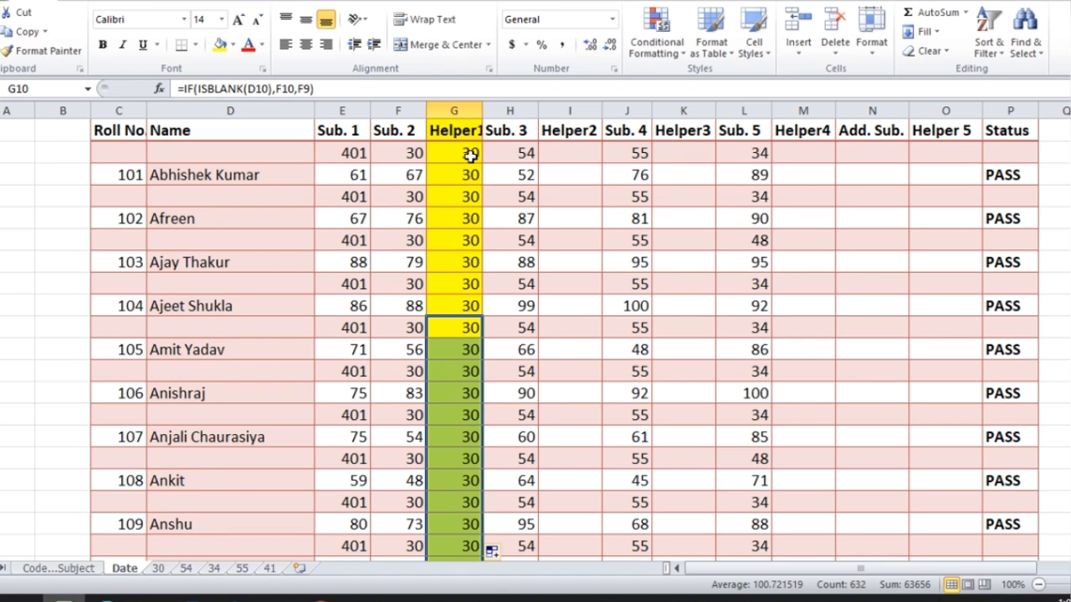
click(465, 150)
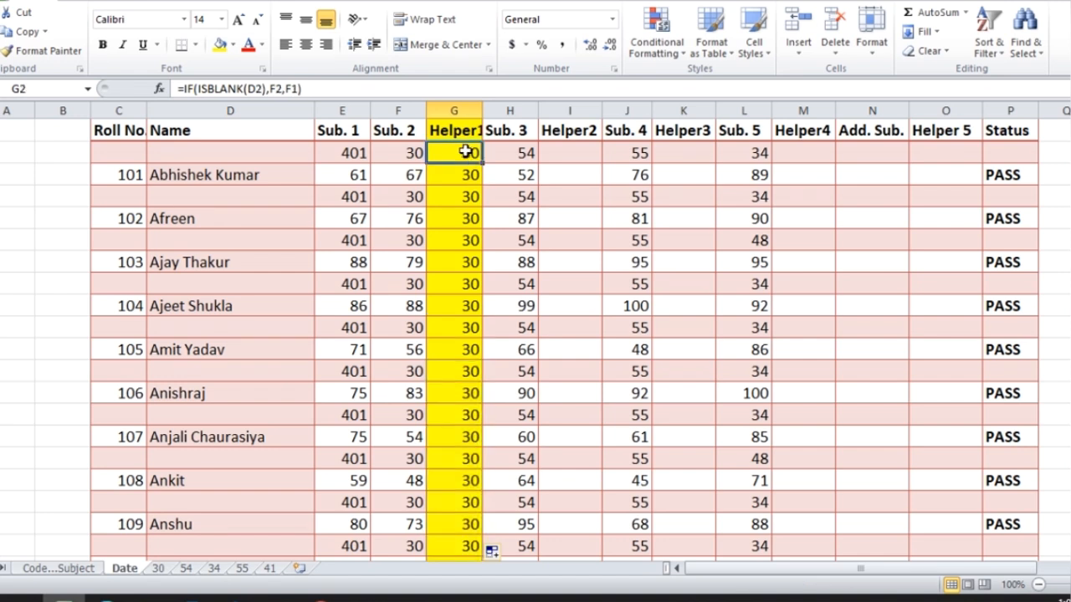
double_click(465, 150)
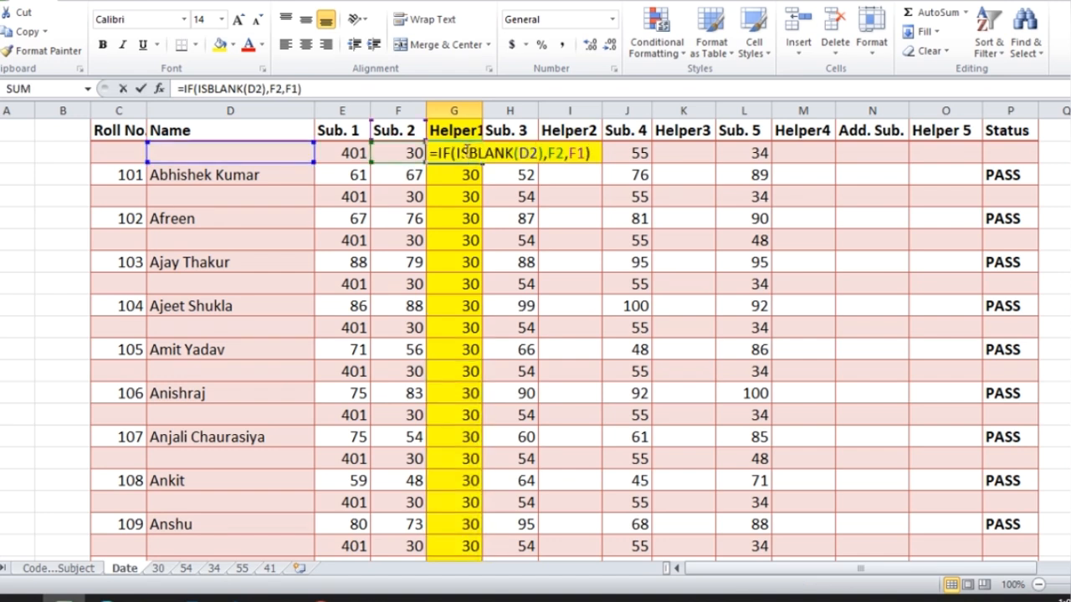
click(532, 152)
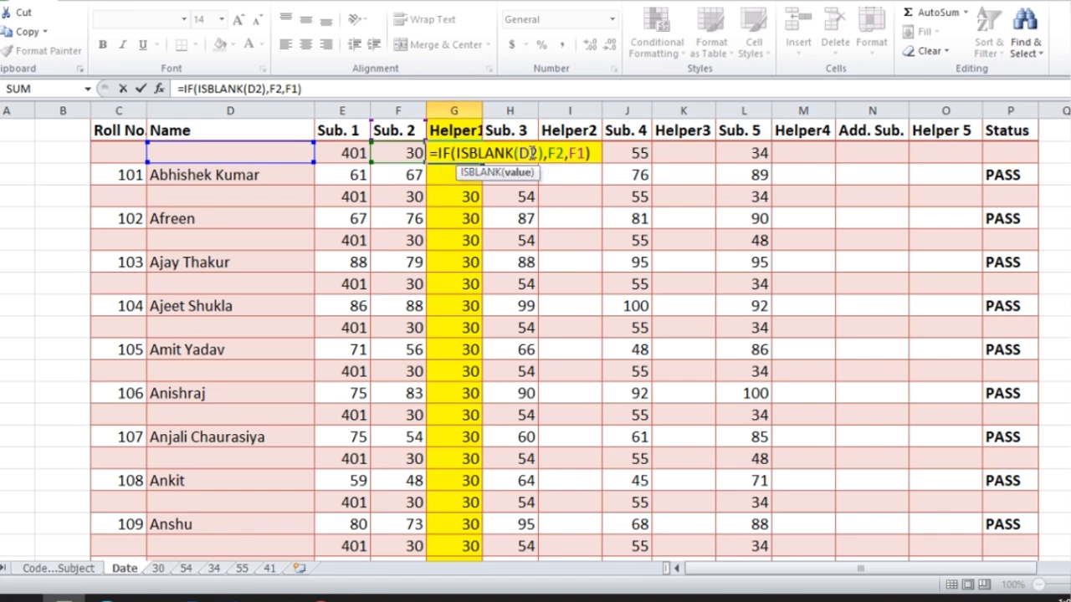
key(F4)
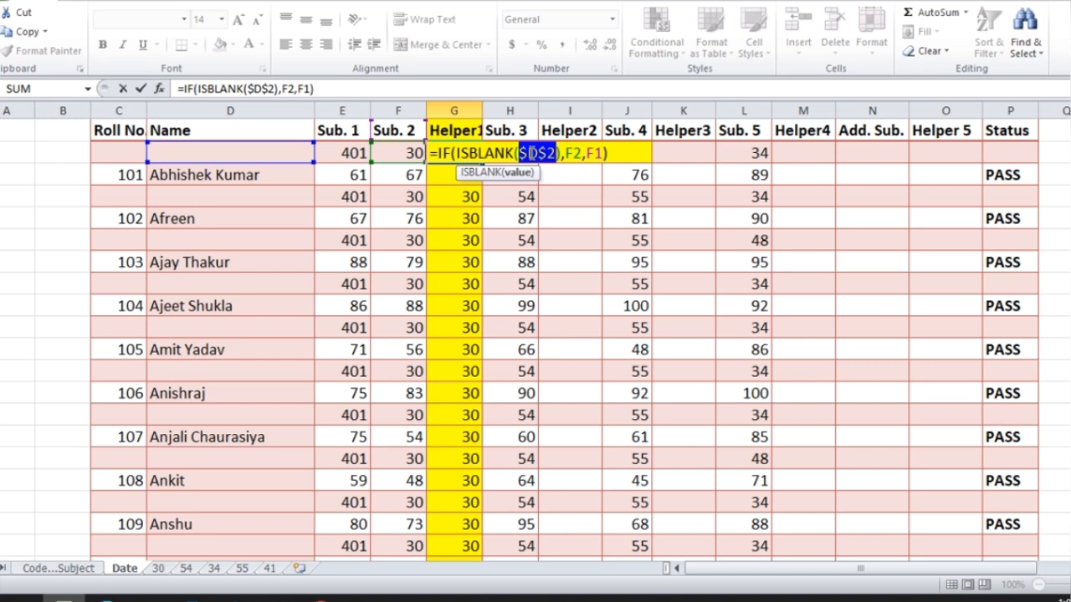
key(F4)
key(F4)
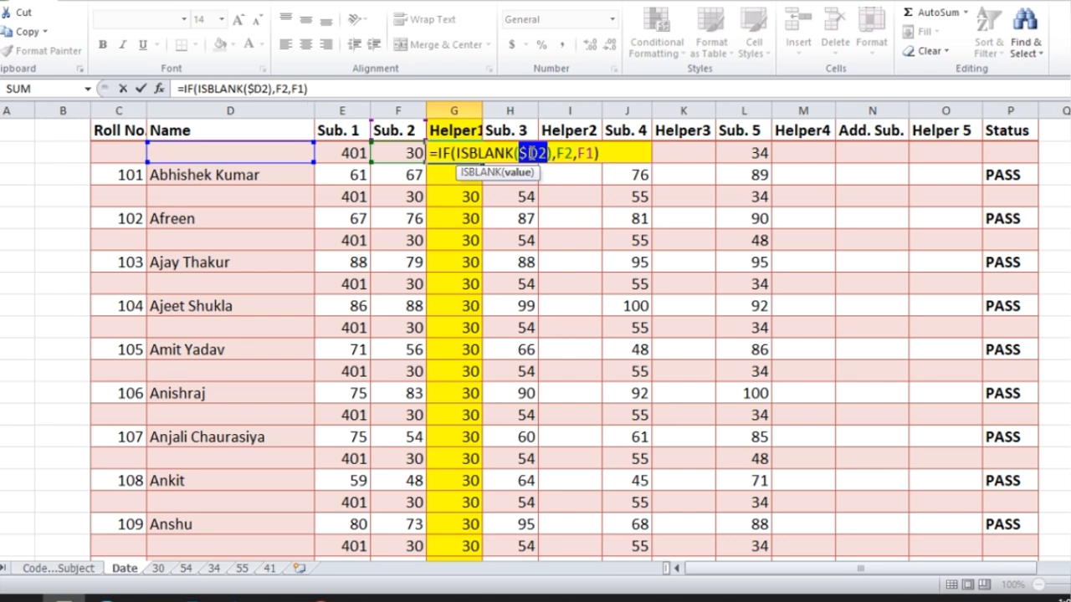
key(Return)
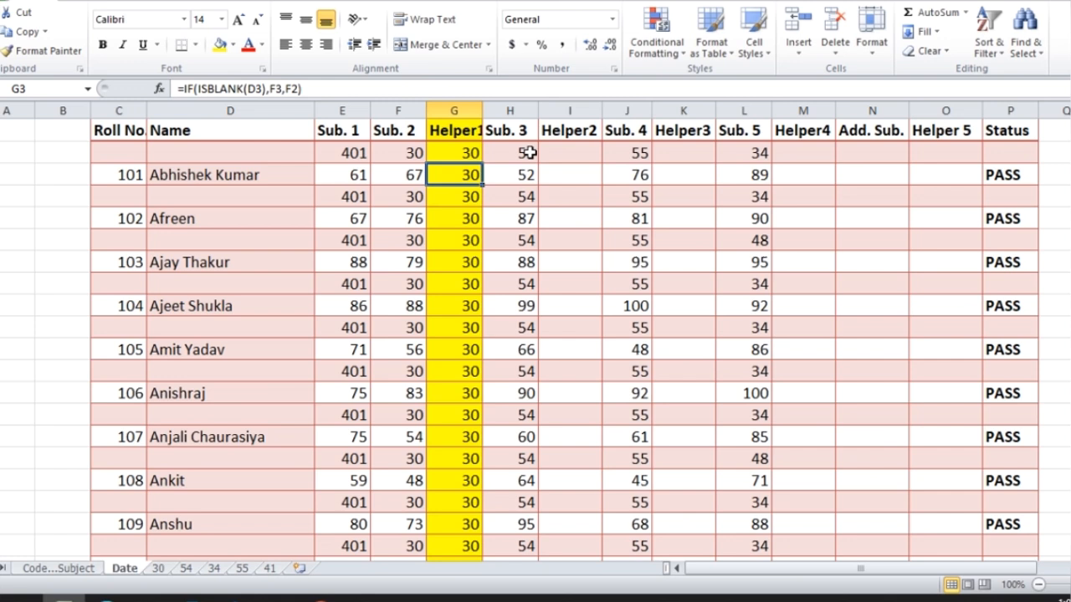
Copy the Helper1 formulas from G2 down to the end of the data and paste them into the Helper2 column from I2
drag(469, 152, 468, 210)
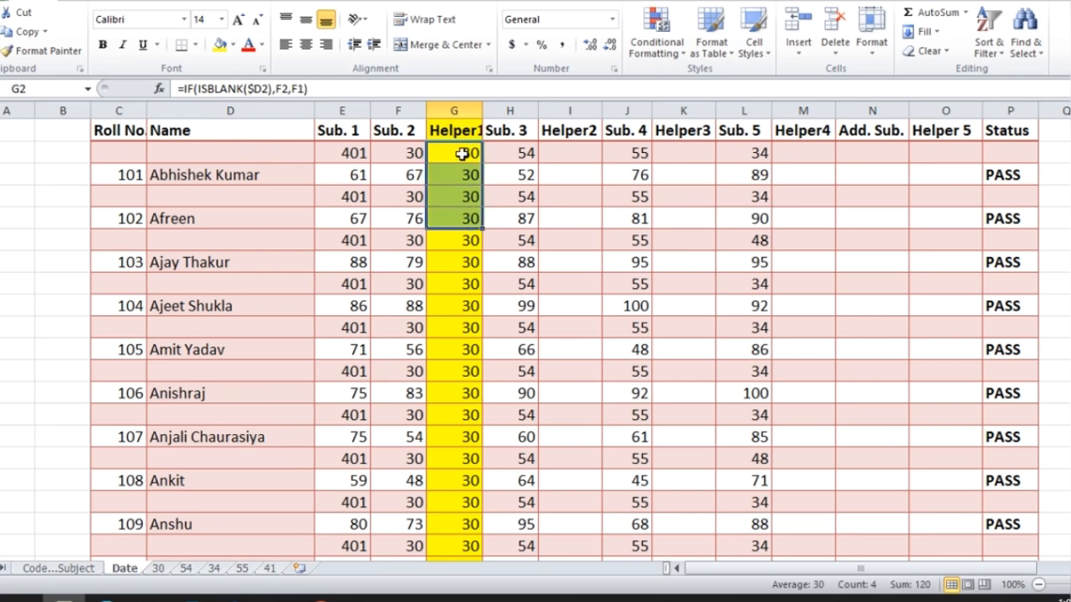
key(ctrl+shift+Down)
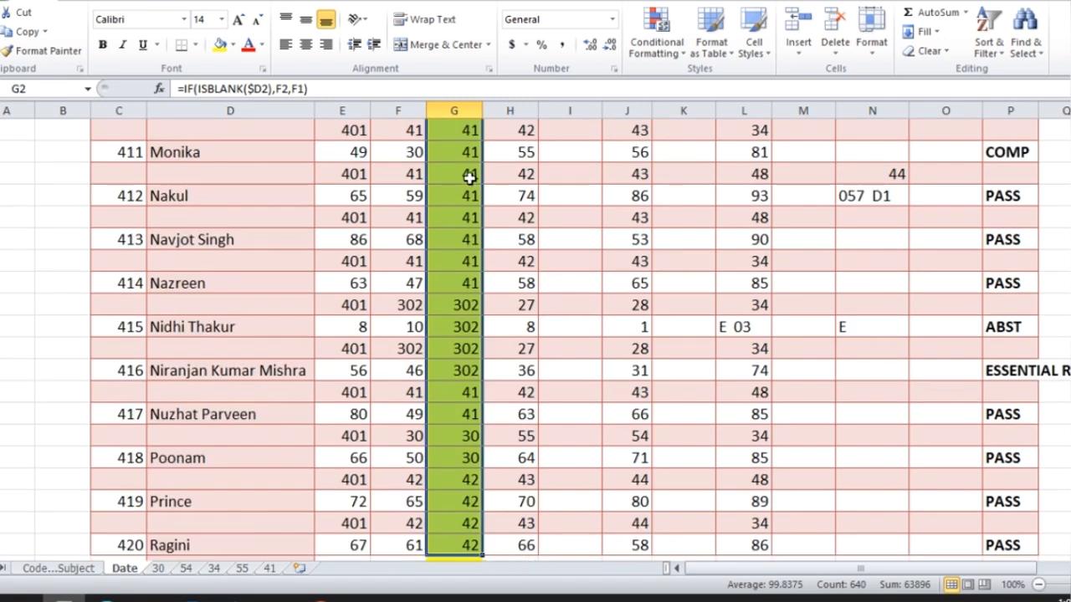
key(ctrl+c)
scroll(567, 223, up, 8)
scroll(567, 223, up, 2)
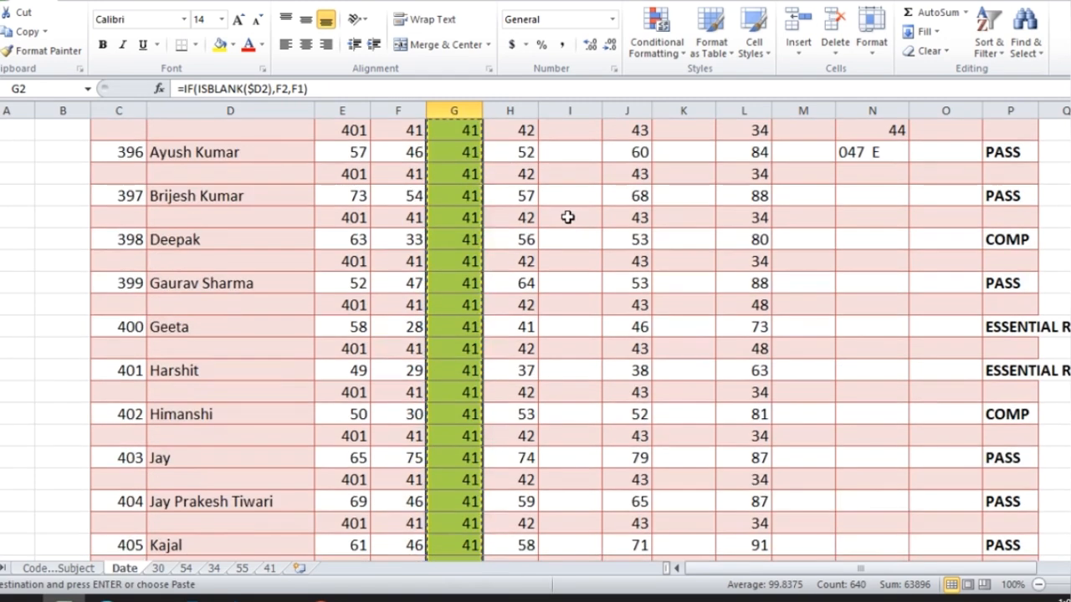
click(567, 217)
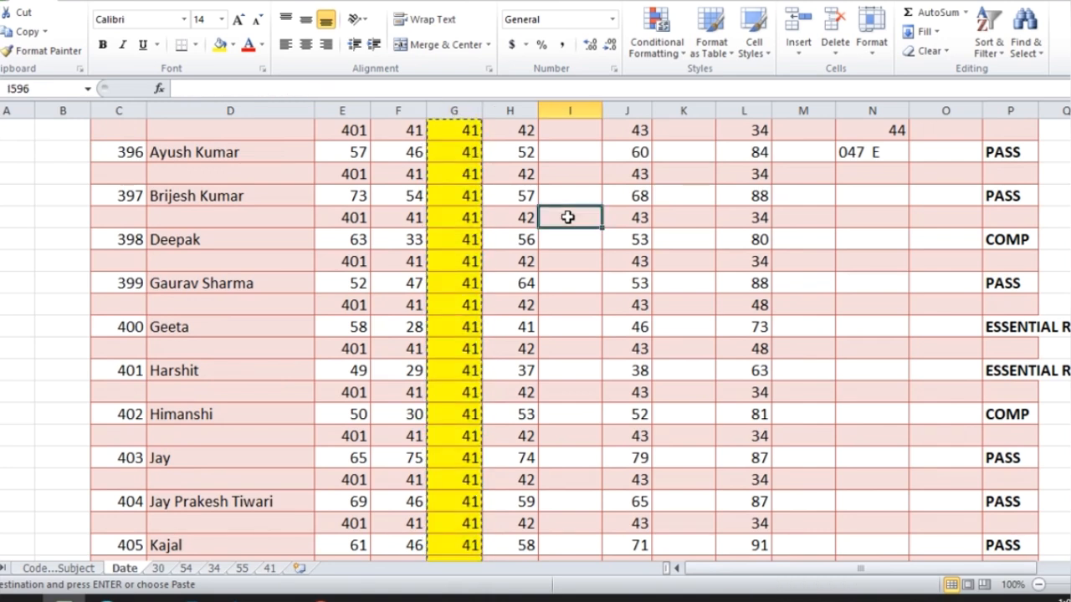
key(ctrl+Up)
key(Down)
key(ctrl+v)
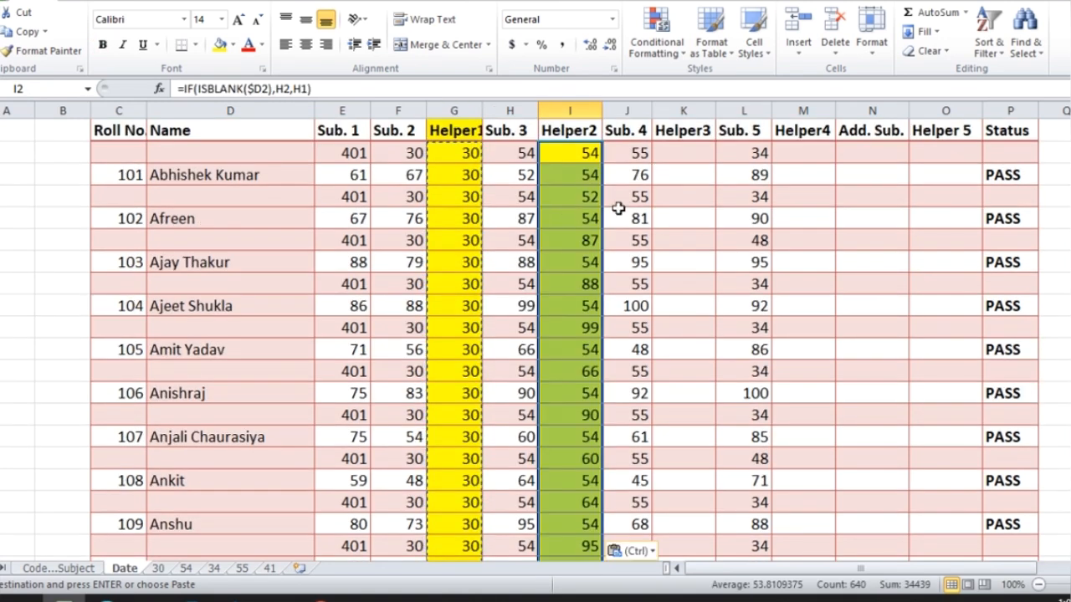
Paste the copied Helper1 formulas into the Helper3 column from K2 and the Helper4 column from M2
click(696, 159)
key(ctrl+v)
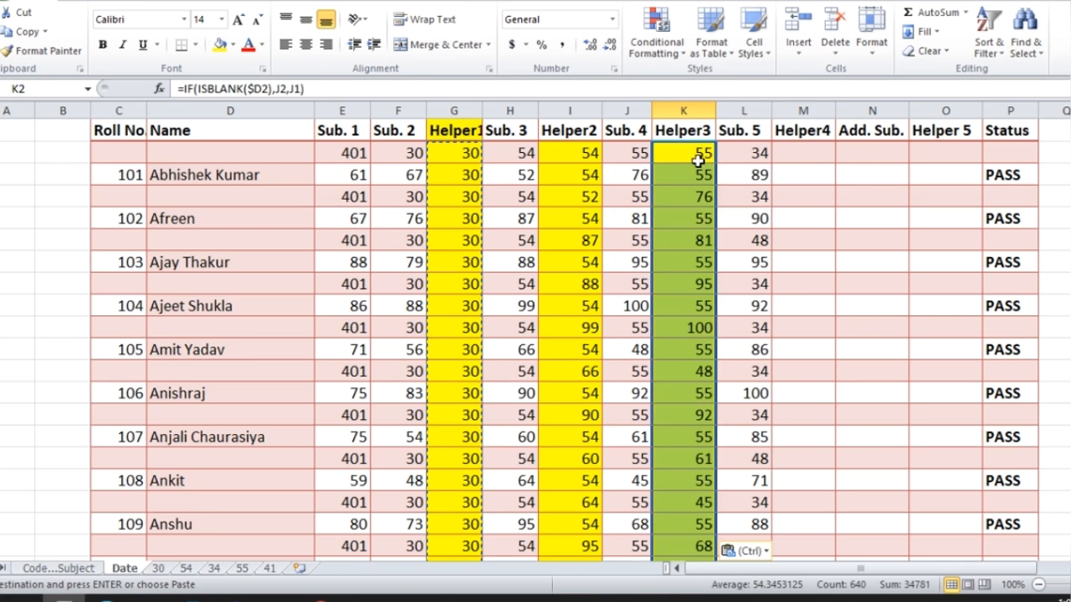
click(790, 154)
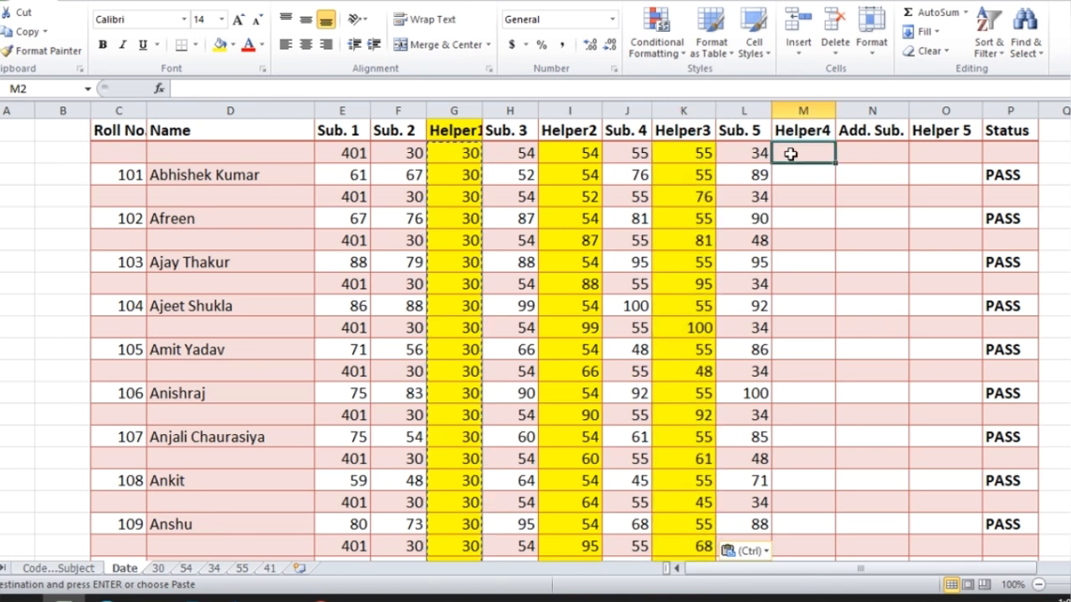
key(ctrl+v)
Paste the copied Helper1 cells into the Helper 5 column from O2 and clear their contents, keeping the yellow fill
click(935, 151)
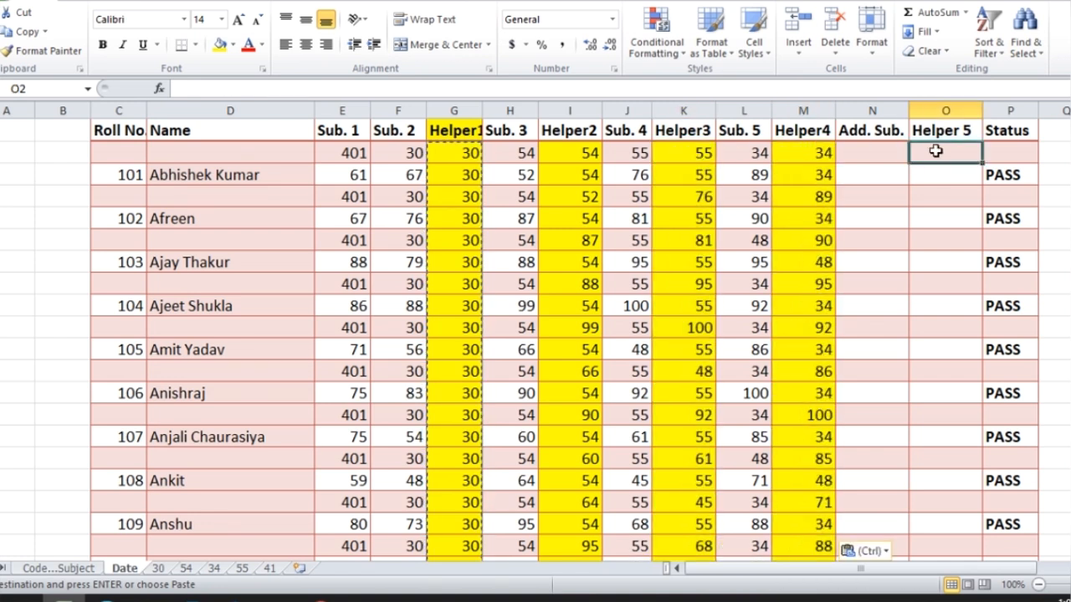
key(ctrl+v)
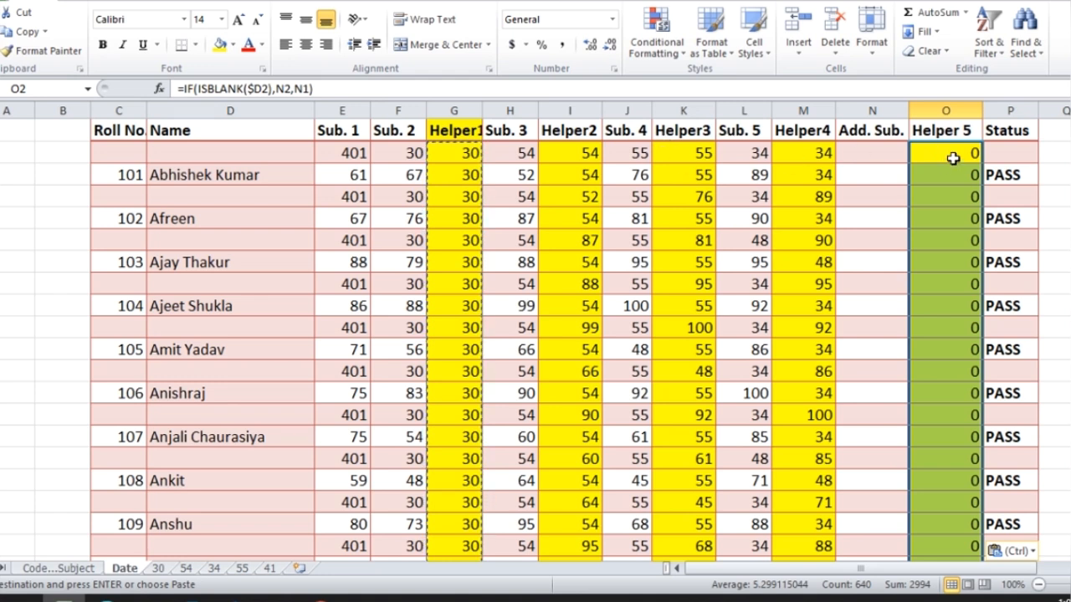
key(Delete)
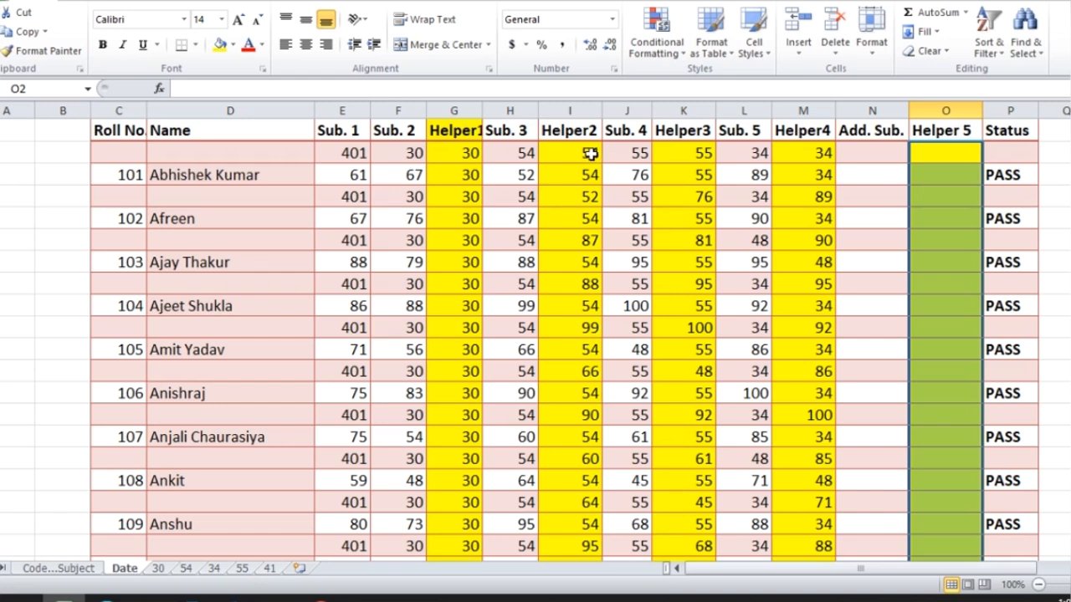
Fill the I2, K2 and M2 formulas down the whole Helper2, Helper3 and Helper4 columns
double_click(591, 154)
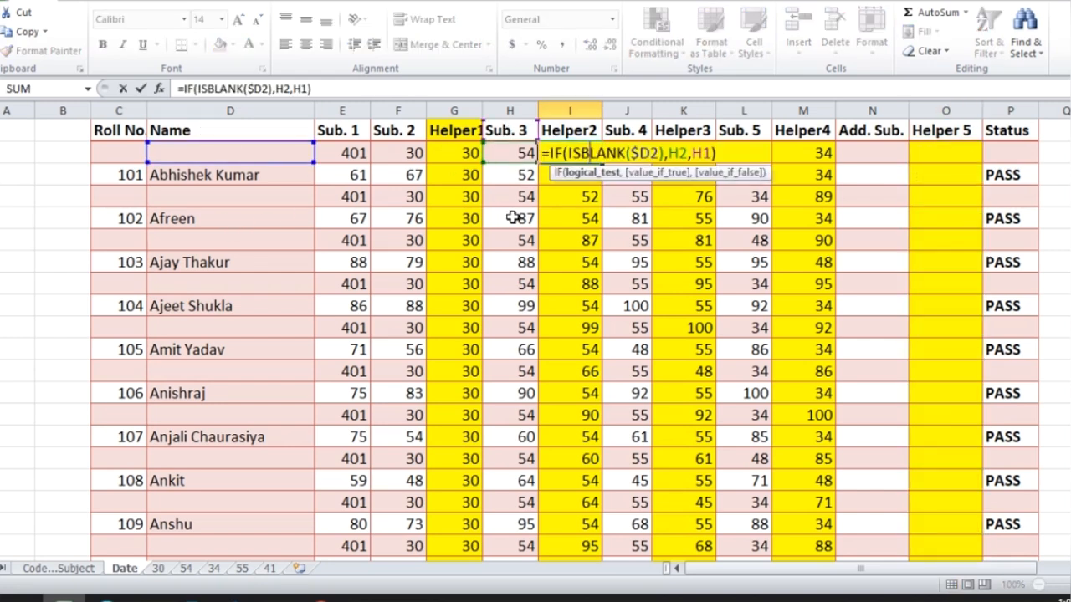
key(Return)
click(573, 150)
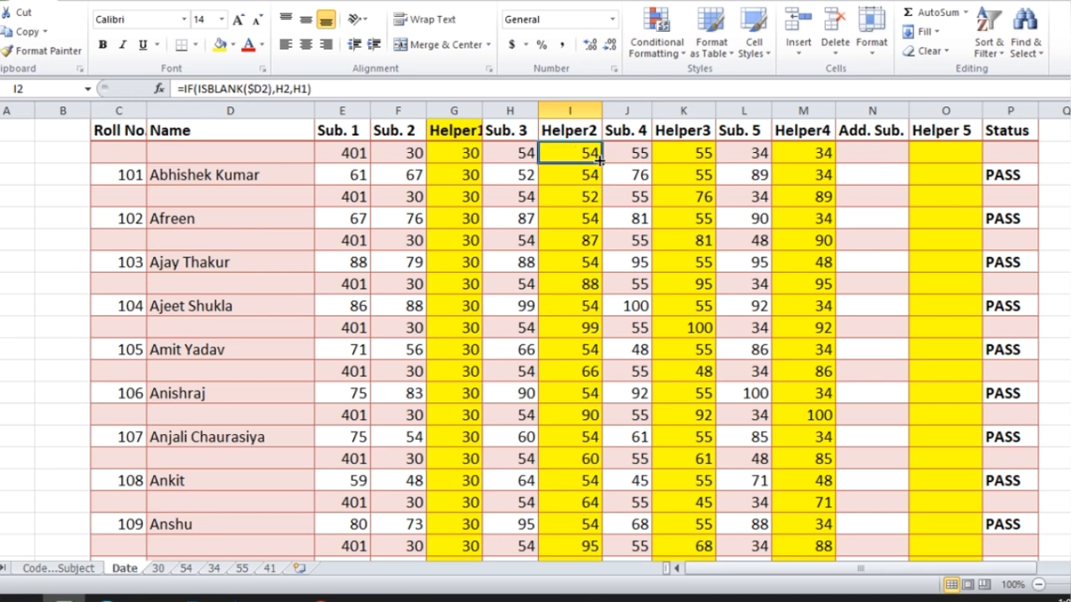
double_click(601, 163)
click(701, 160)
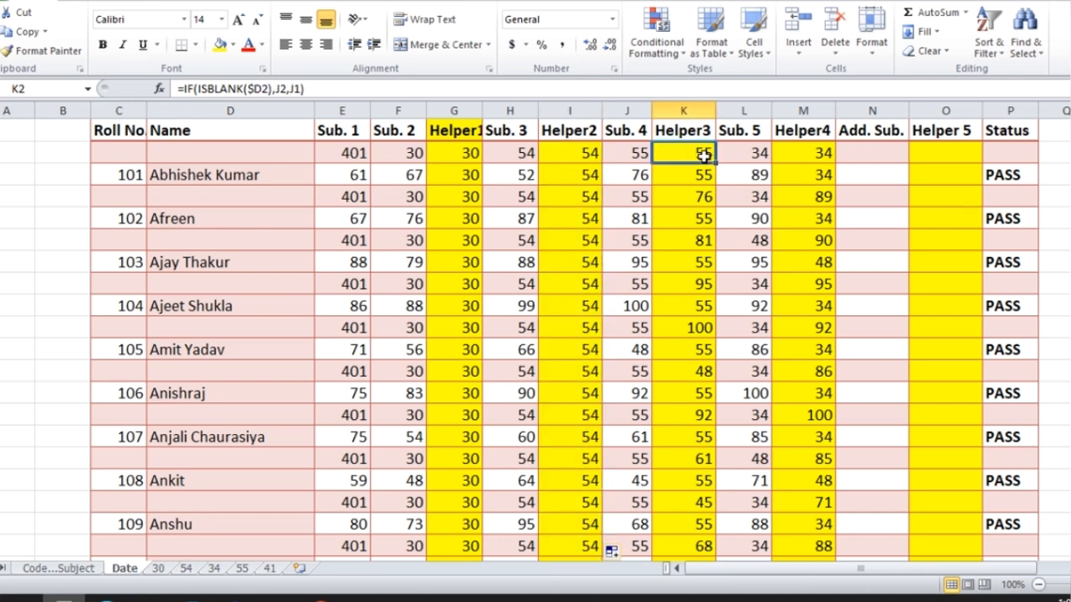
double_click(717, 165)
click(797, 147)
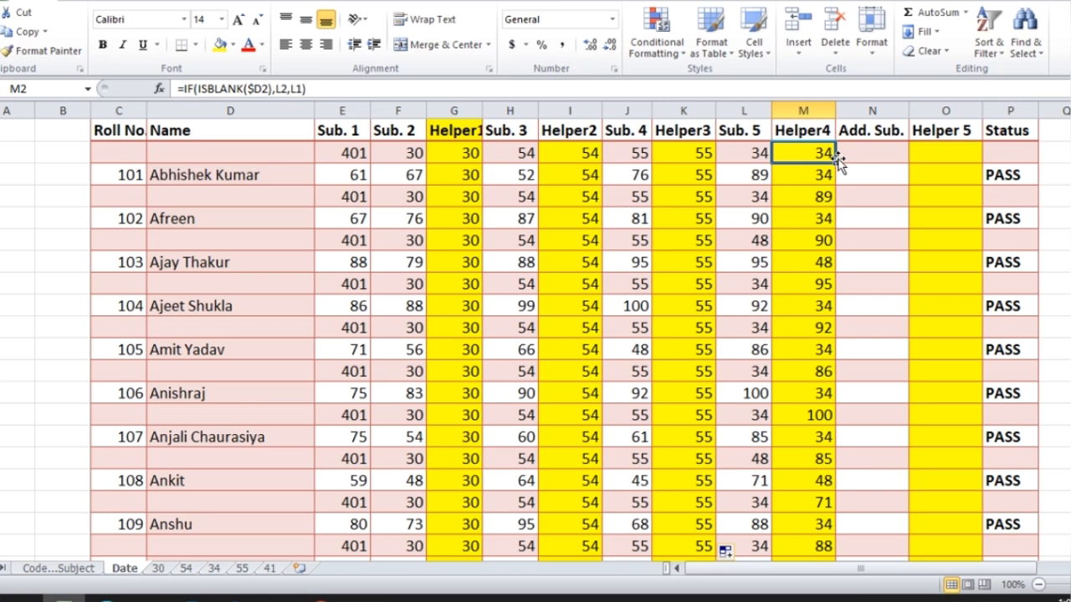
double_click(835, 163)
click(797, 194)
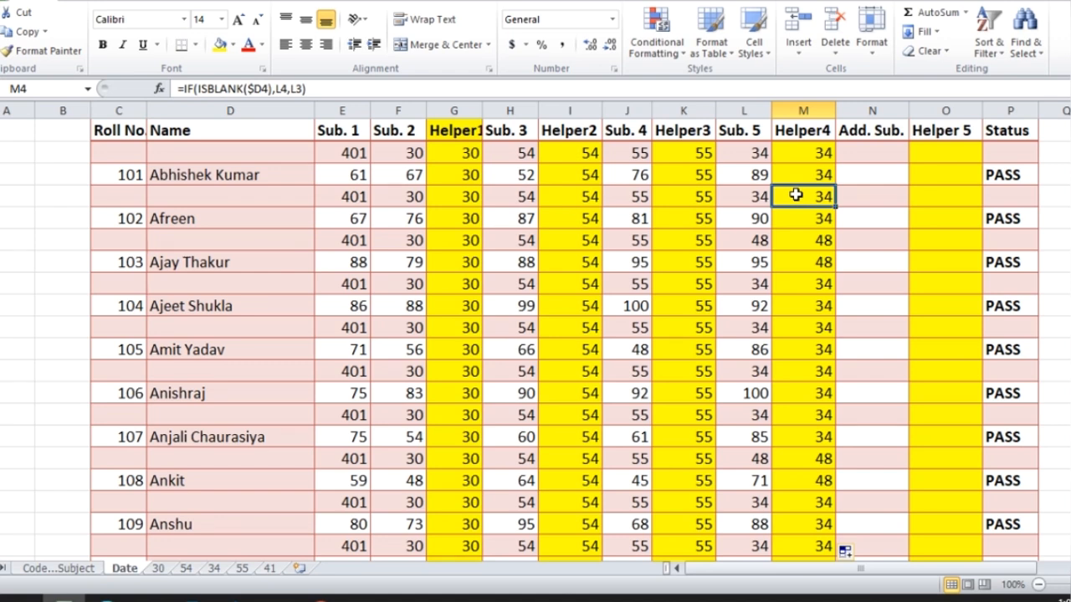
Examine how the additional subject's code and marks are stored in N22 and N23 of the Add. Sub. column
click(946, 152)
scroll(940, 215, down, 3)
scroll(940, 219, down, 3)
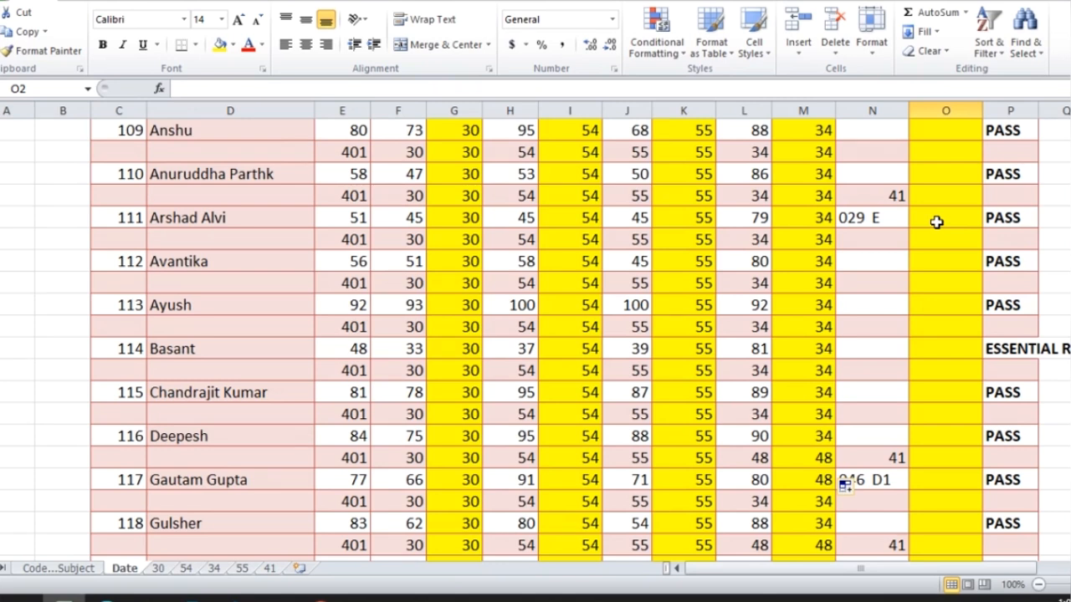
click(883, 199)
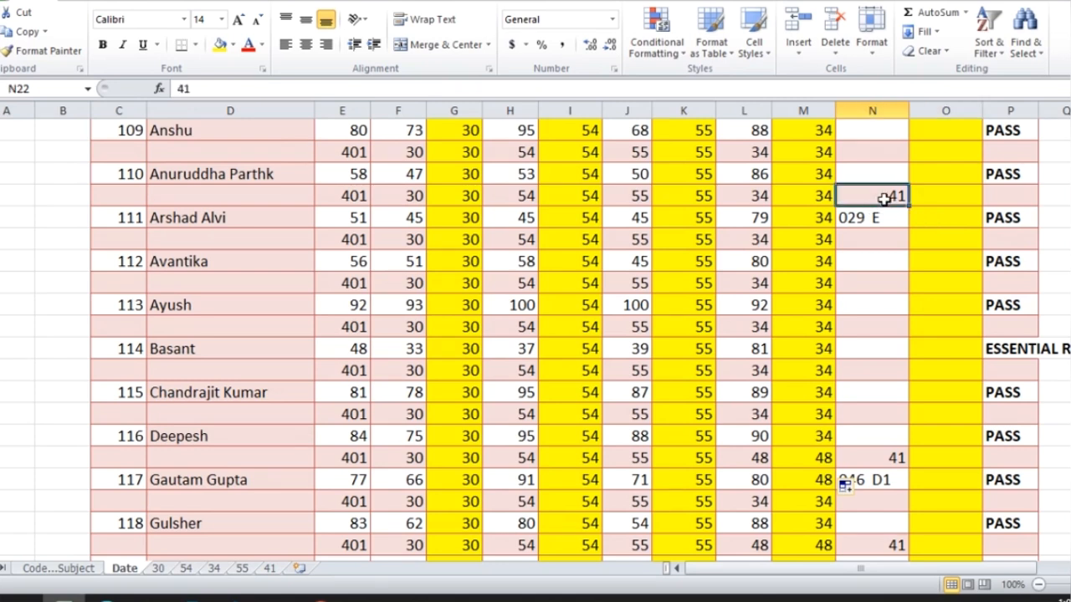
click(877, 219)
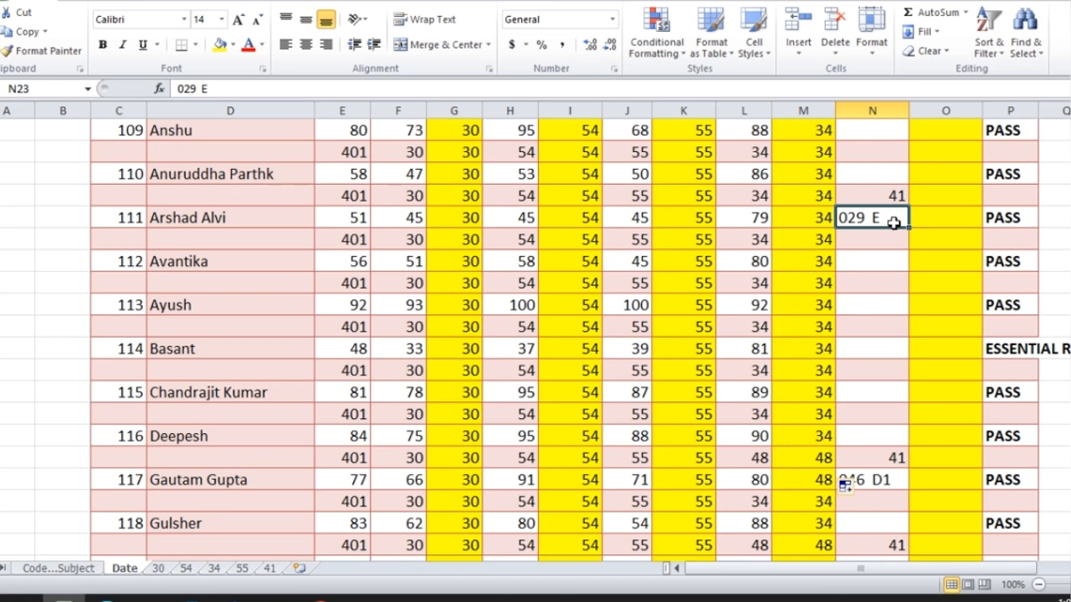
Enter the formula =IF(ISTEXT(N2),N1,N2) in cell O2 of the Helper 5 column
scroll(944, 256, up, 7)
click(939, 152)
text(=IF()
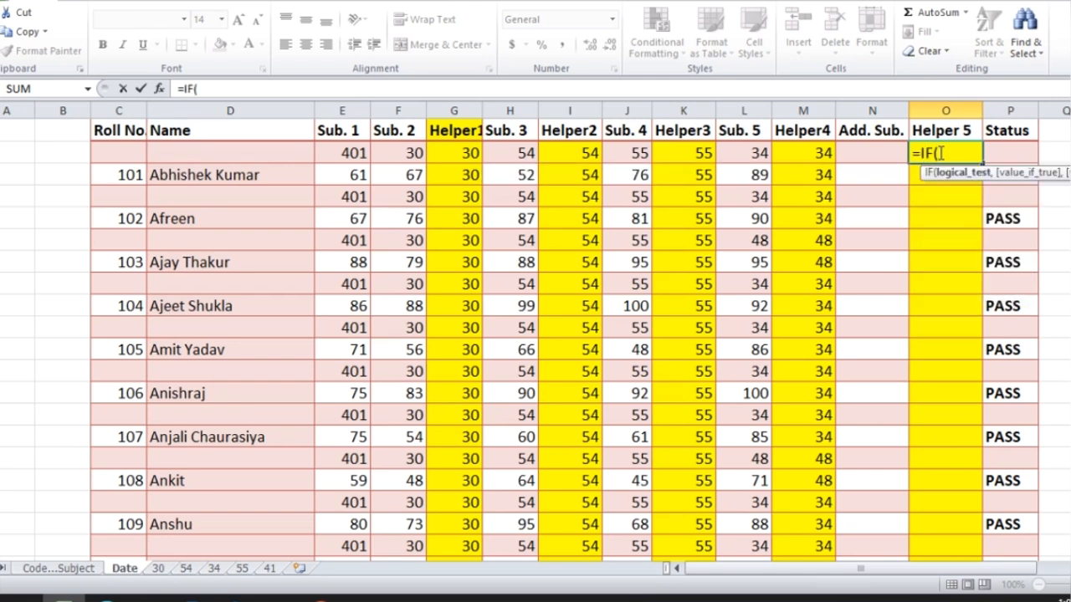
text(ist)
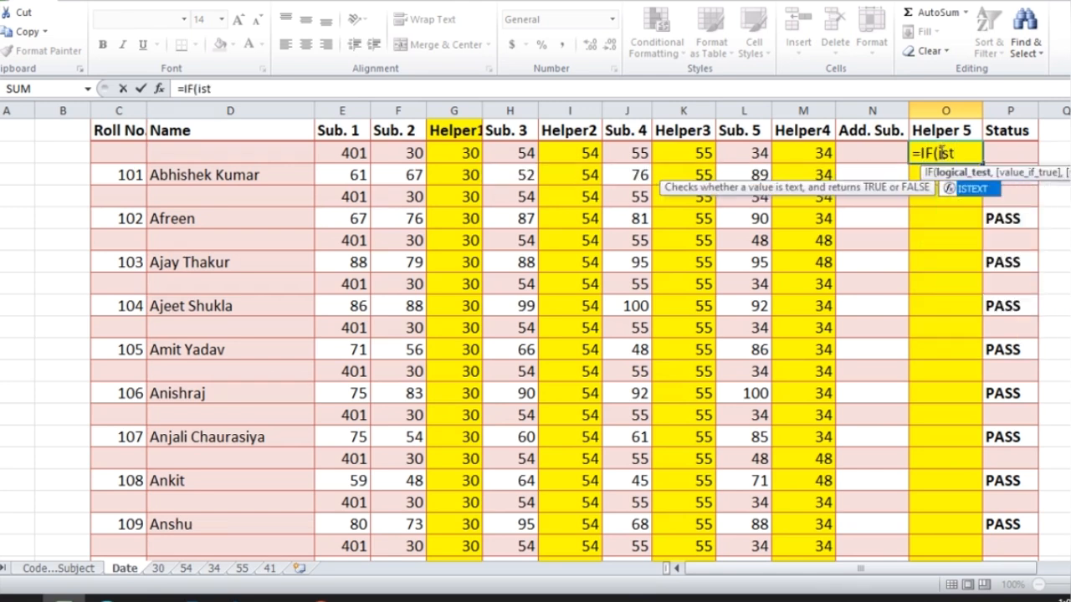
key(Tab)
click(872, 151)
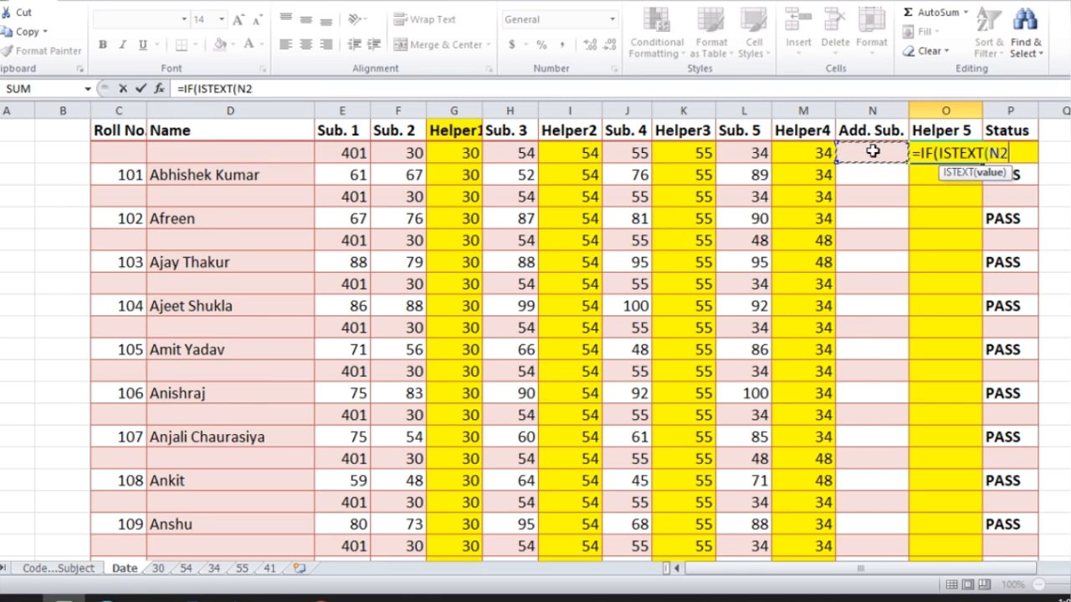
text())
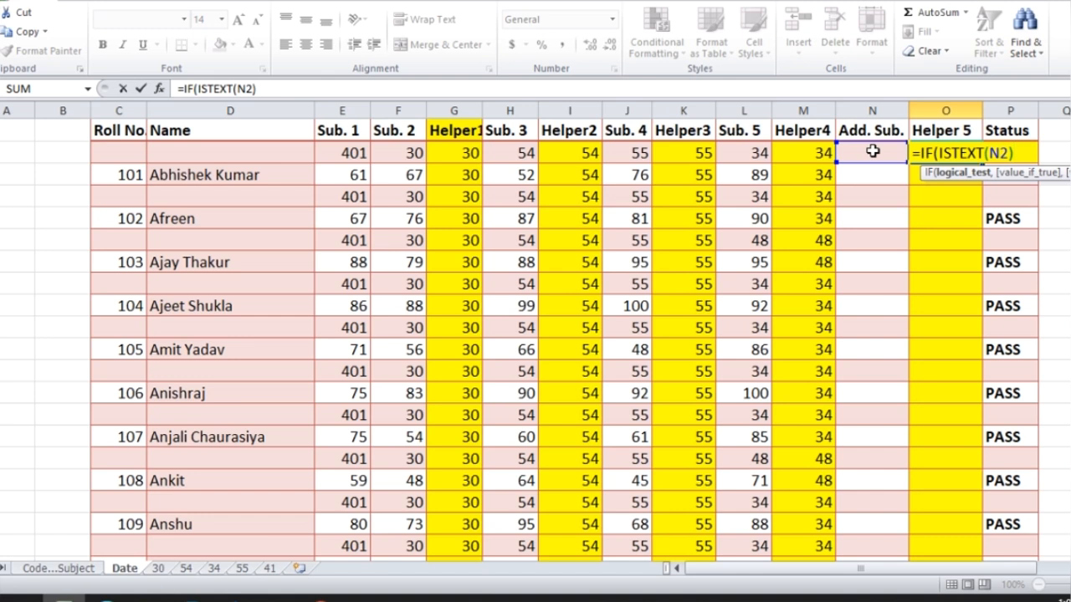
text(,)
click(880, 128)
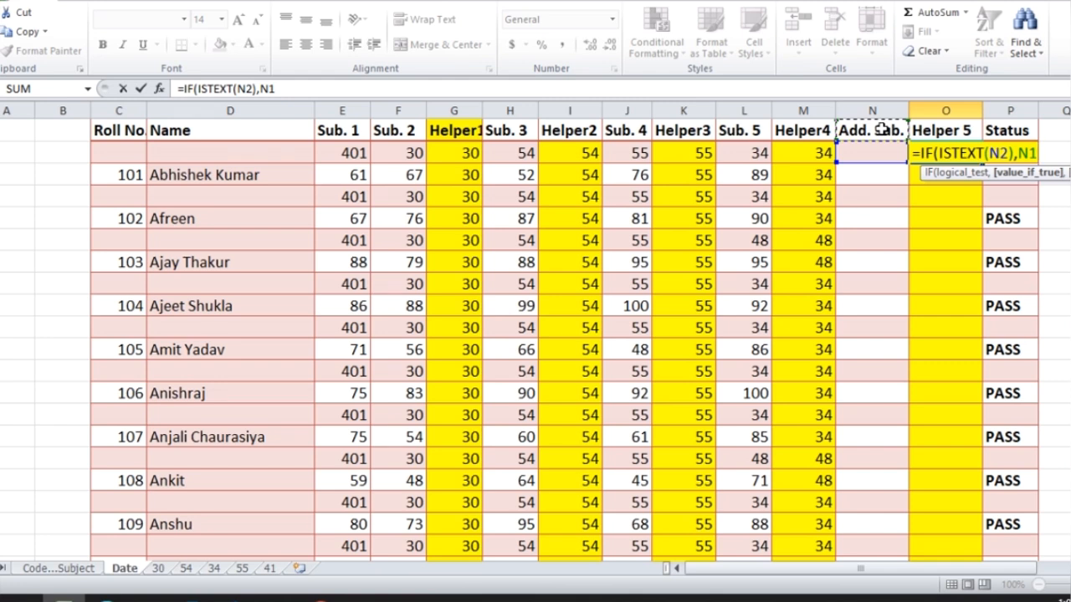
text(,)
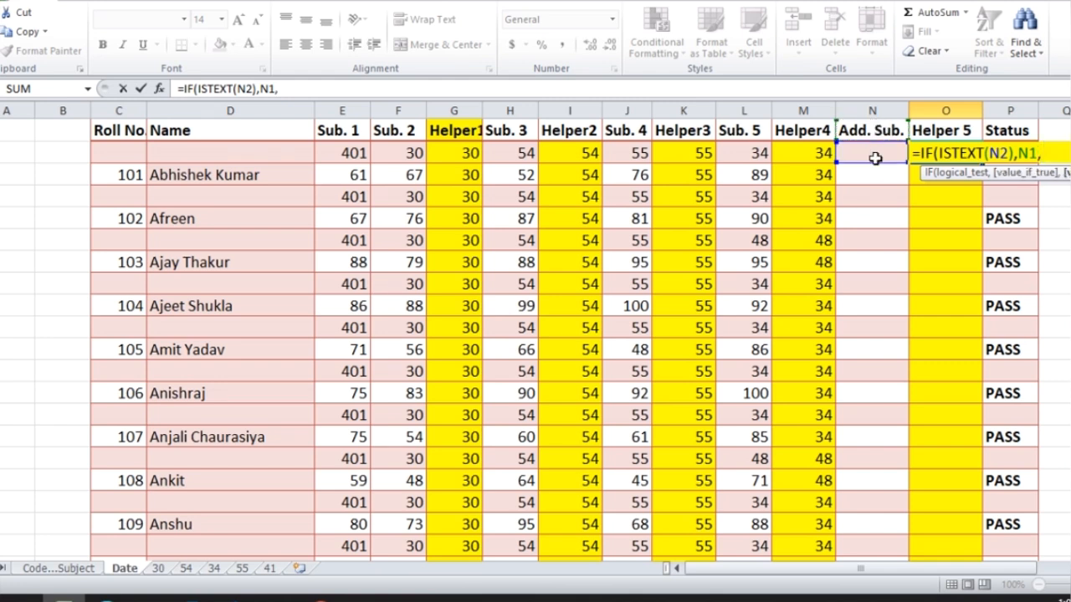
click(877, 153)
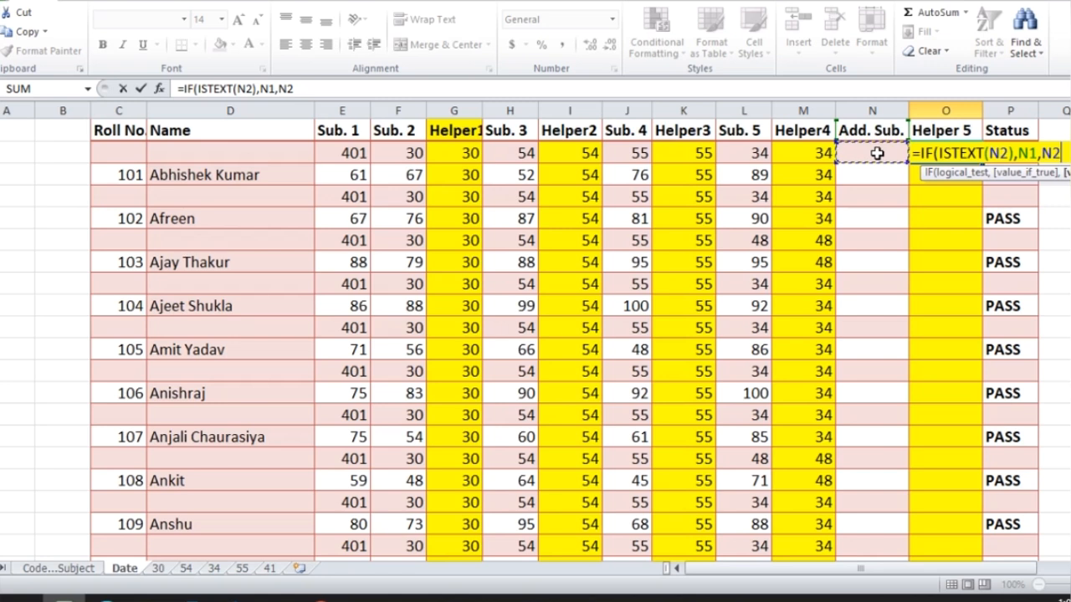
key(Return)
key(Return)
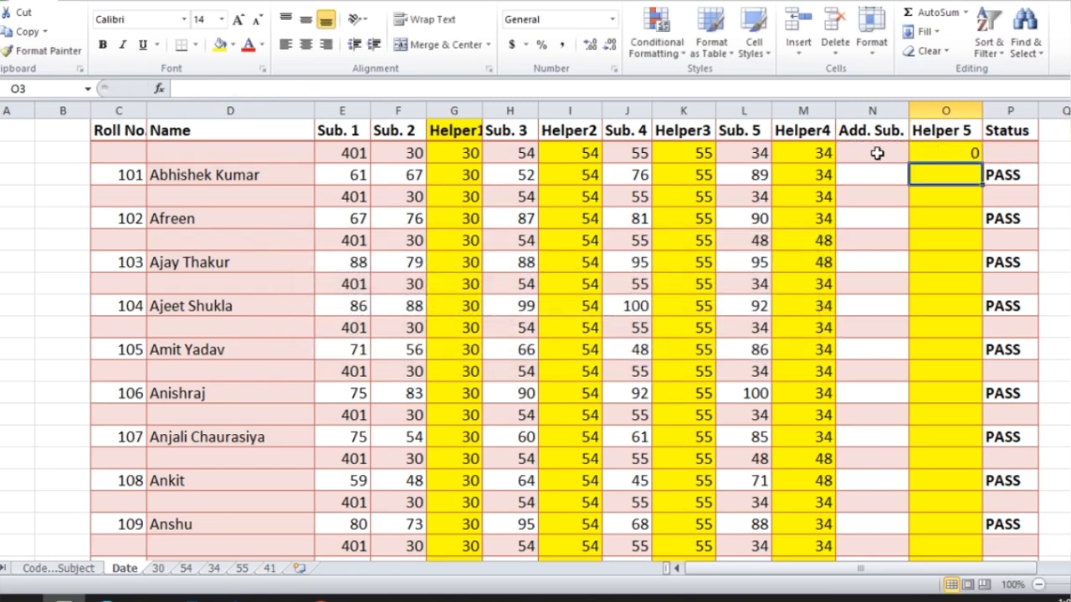
Fill the O2 formula down the entire Helper 5 column and check the rows that have an additional subject
click(952, 153)
double_click(981, 164)
scroll(951, 251, down, 6)
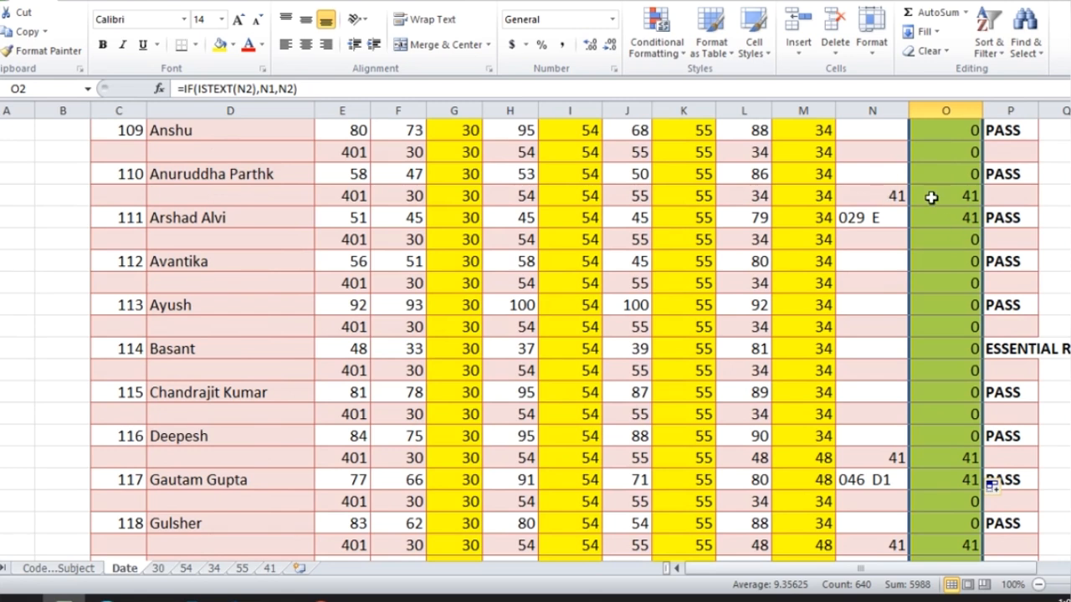
Shorten the N23 entry to 029 to test the Helper 5 formula on a numeric mark, and undo the change
click(882, 220)
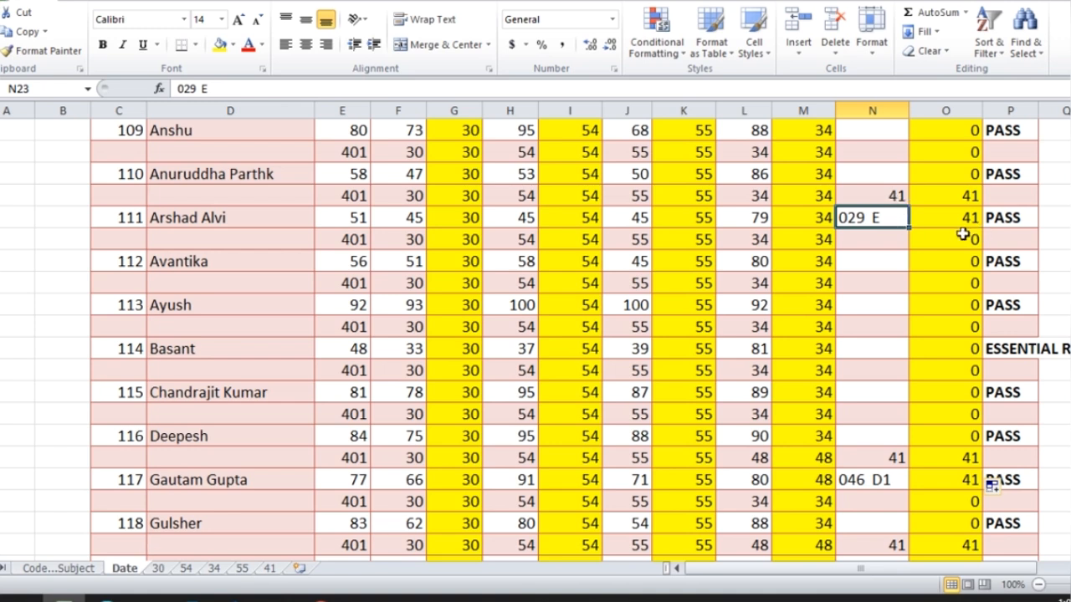
double_click(892, 218)
key(BackSpace)
key(BackSpace)
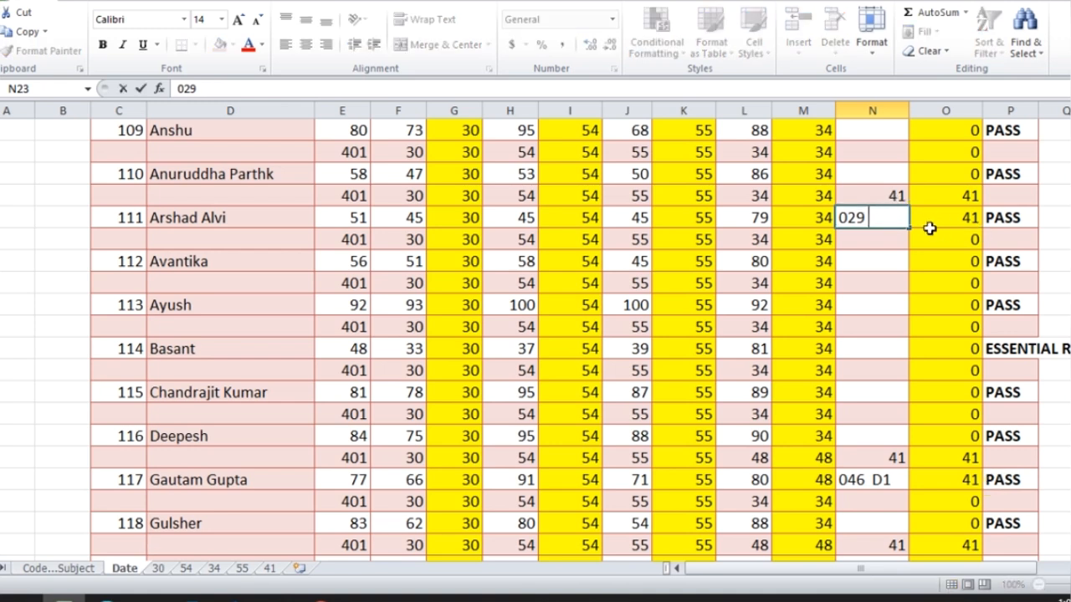
key(Return)
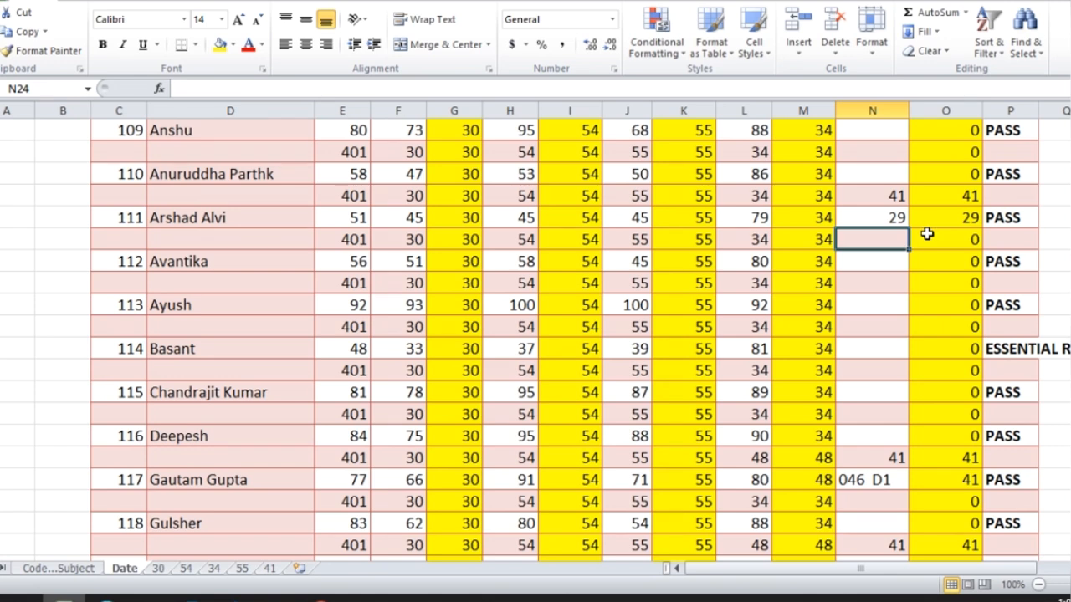
key(ctrl+z)
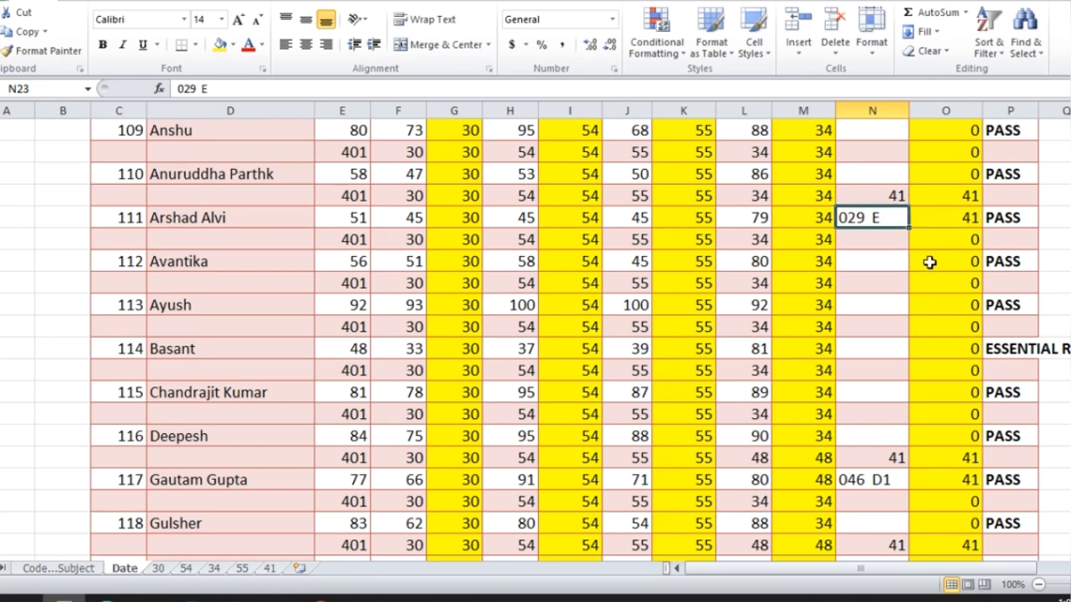
View the sheet for subject code 30, return to the Date sheet and select the Sub. 2 mark in F3
scroll(929, 263, up, 6)
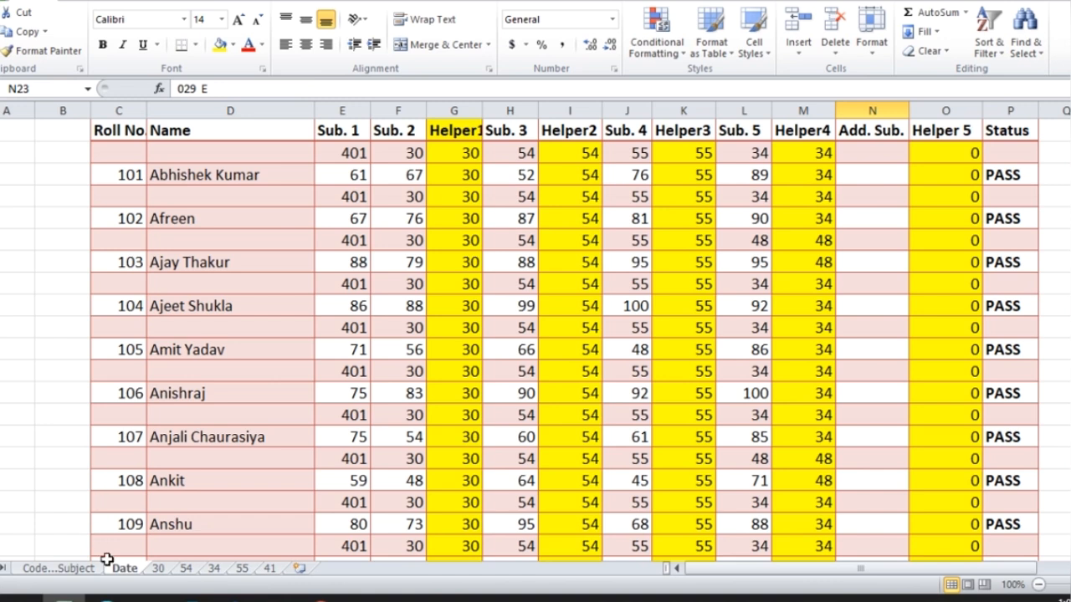
click(158, 568)
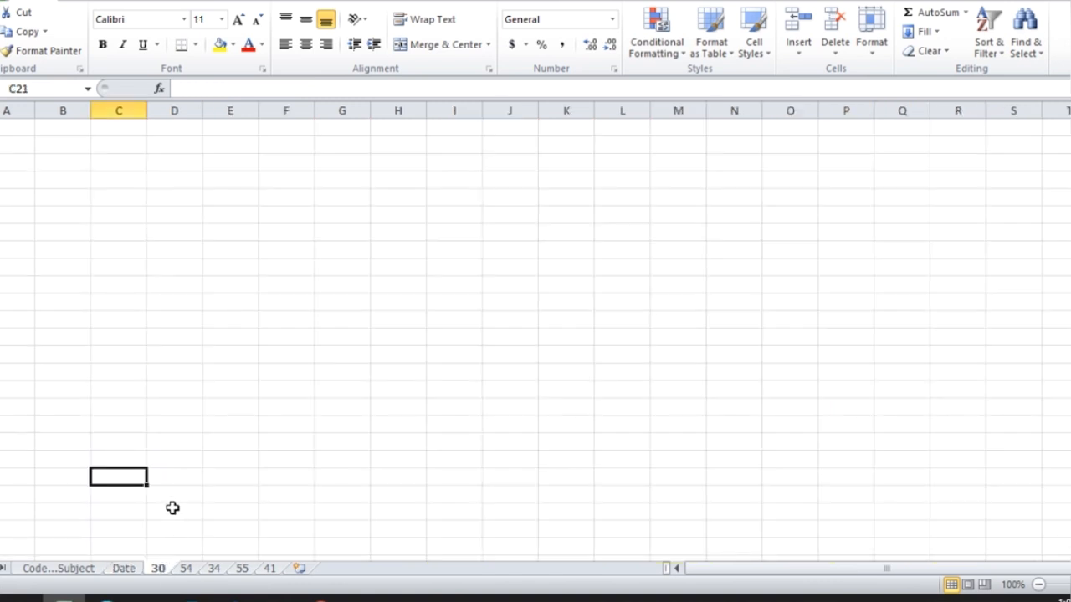
click(117, 569)
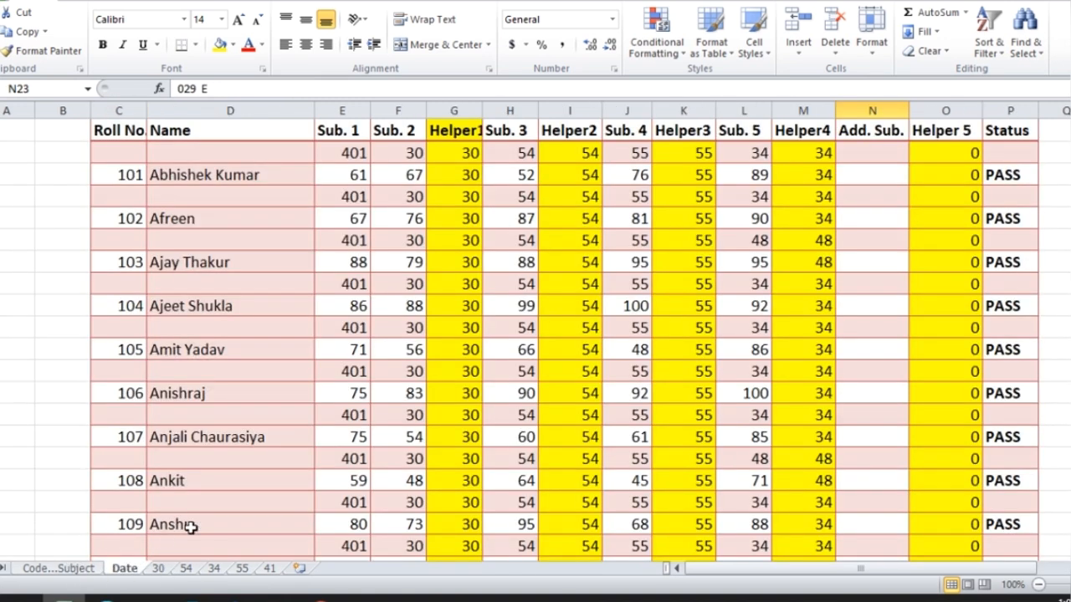
click(418, 174)
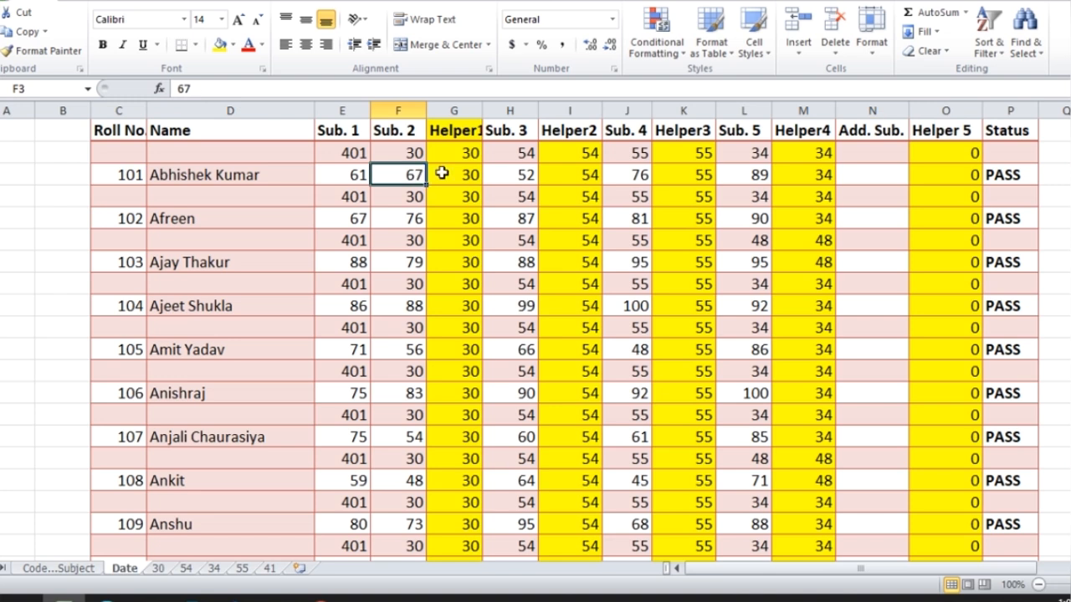
Turn on filtering for the Date sheet's table and filter the Helper1 column to show only subject code 30
click(991, 38)
click(997, 133)
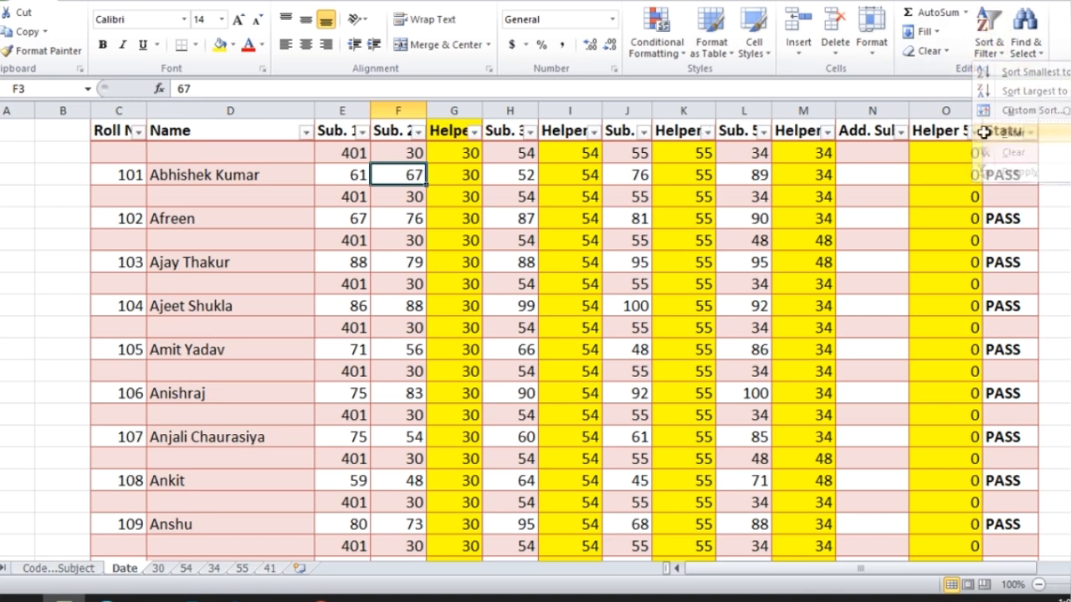
click(475, 132)
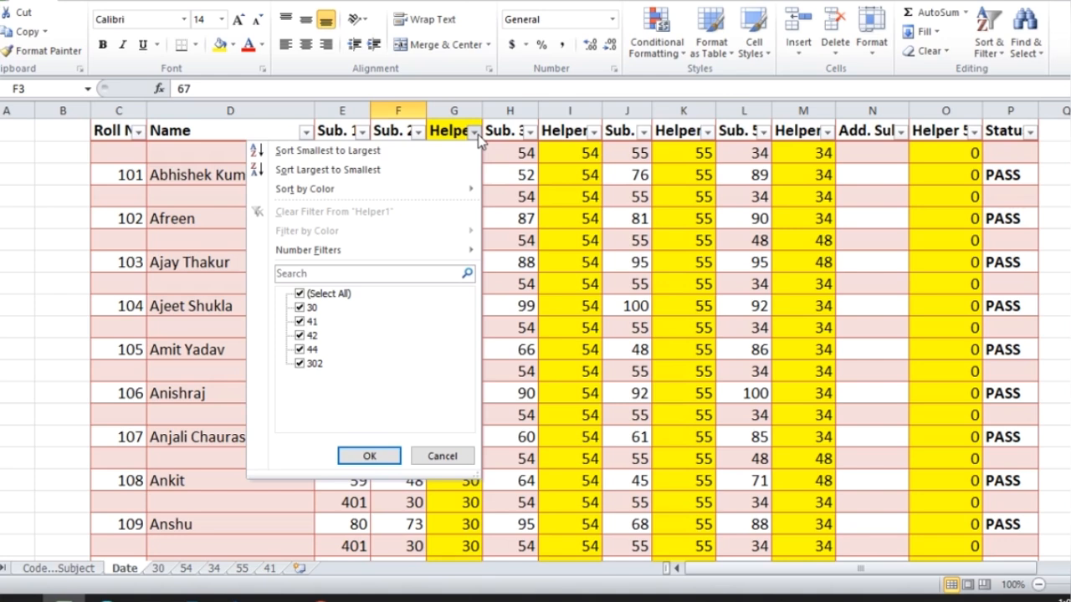
click(300, 294)
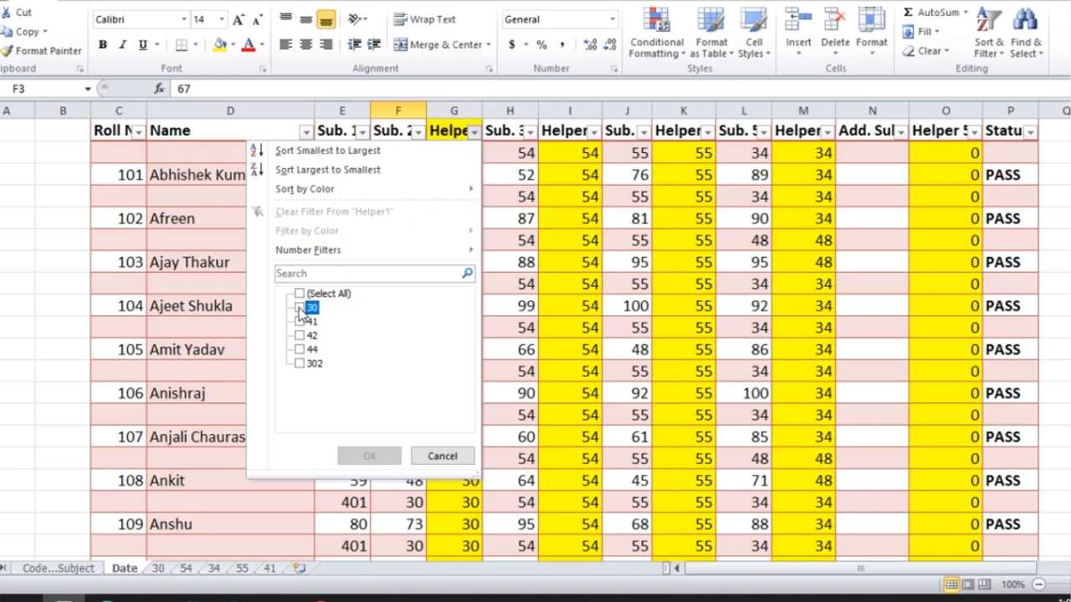
click(299, 308)
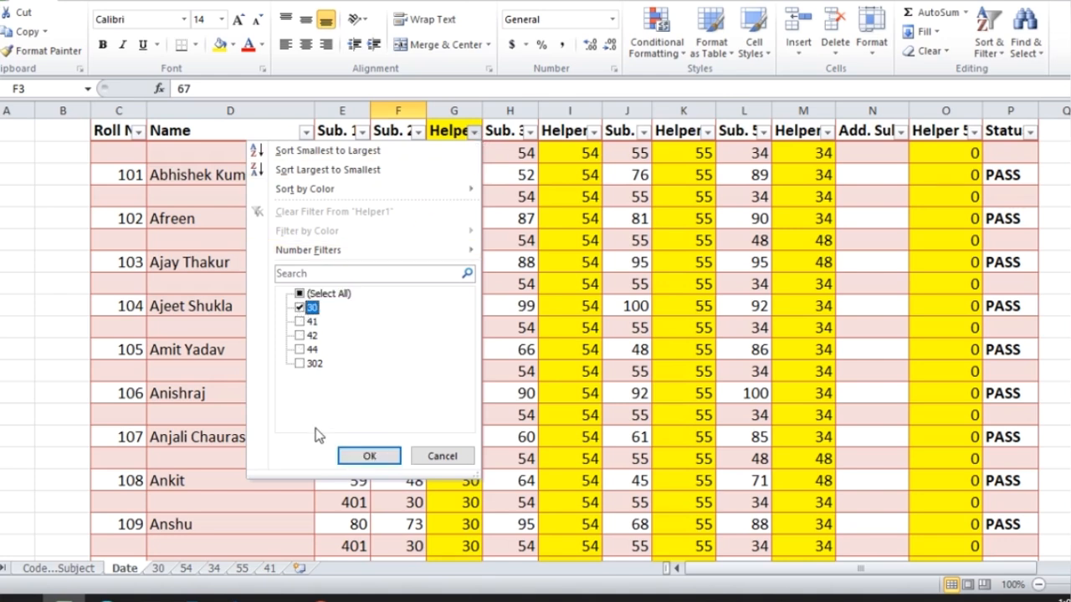
click(367, 457)
click(442, 357)
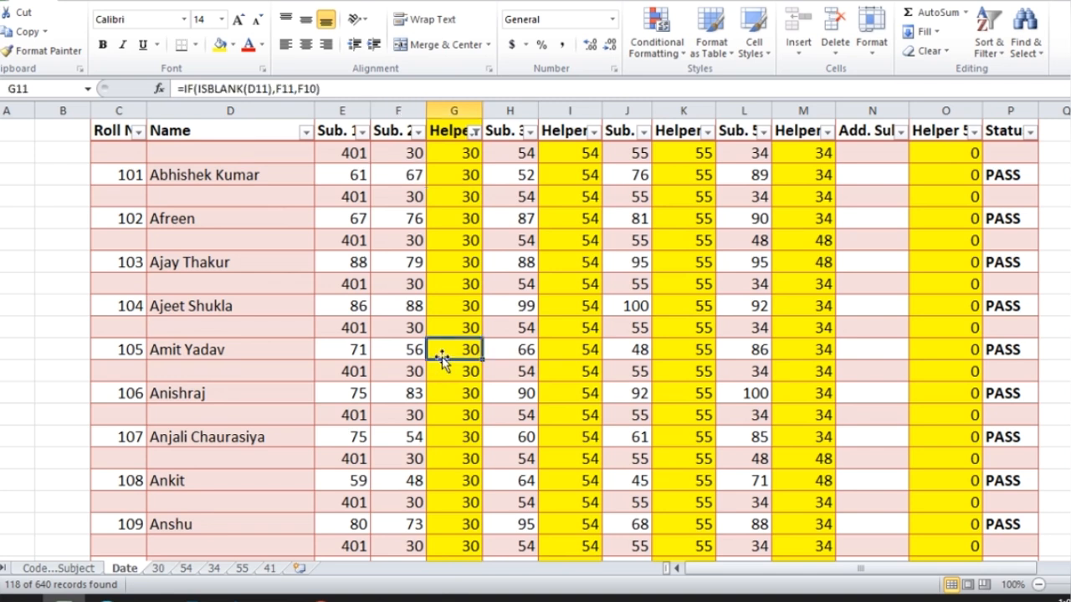
Copy the whole filtered table, including its headers, and paste it into sheet 30 starting at cell C3
key(ctrl+a)
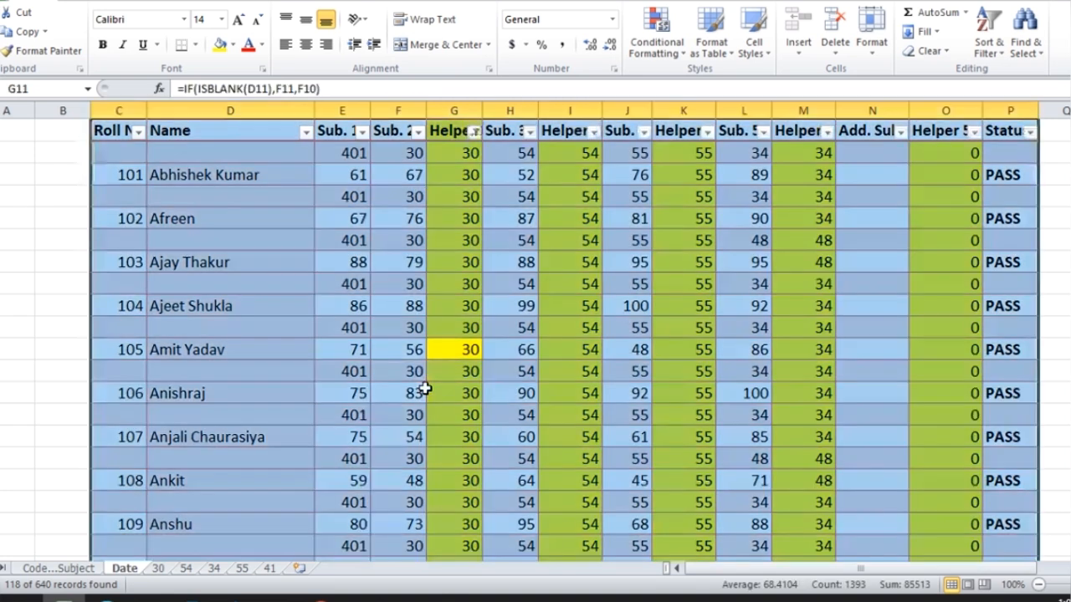
key(ctrl+c)
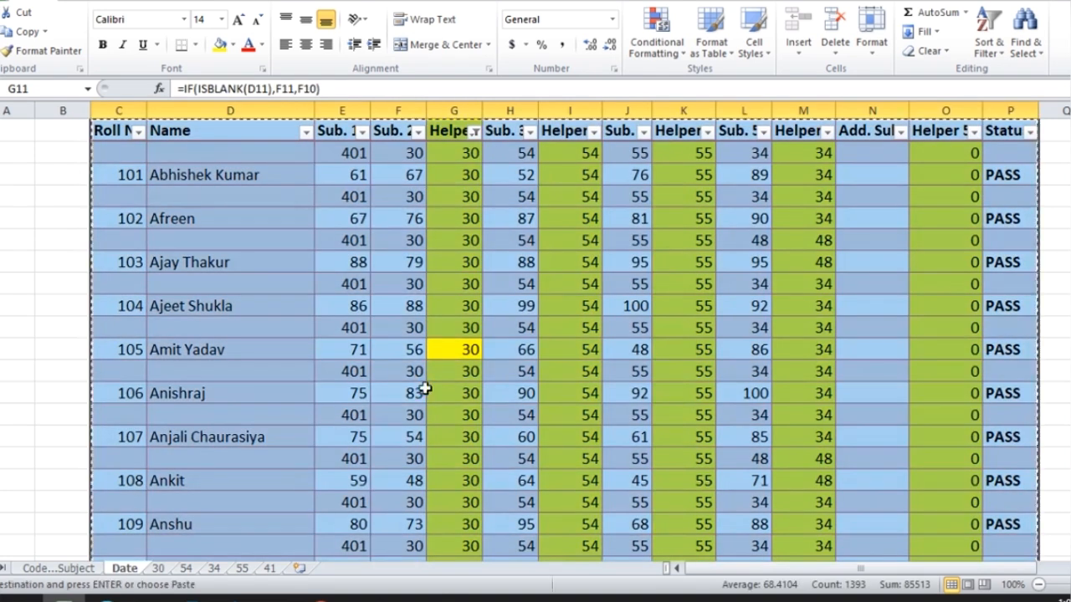
click(157, 568)
click(131, 160)
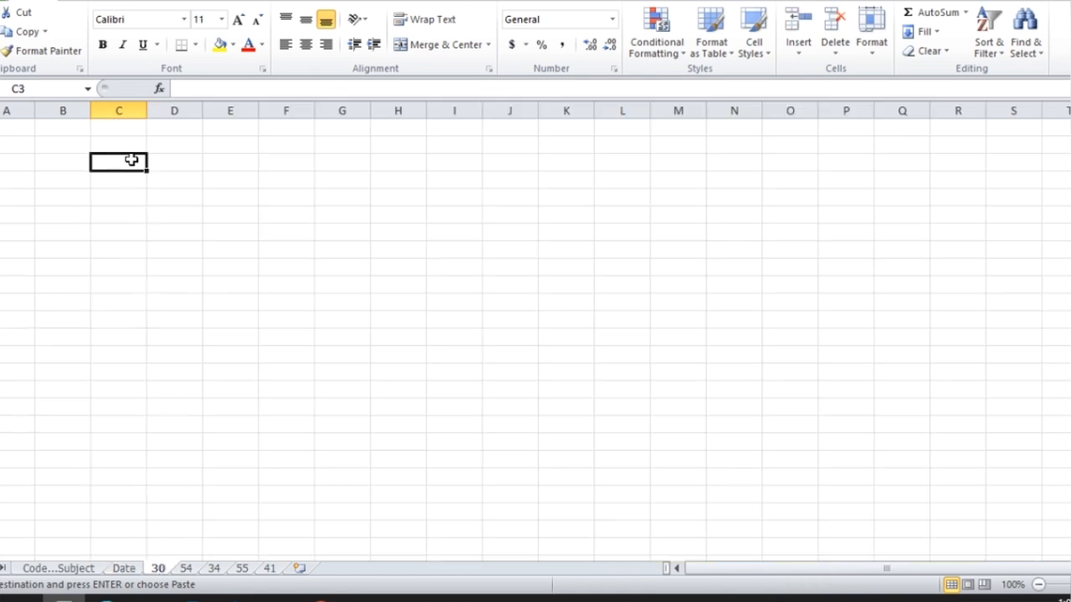
key(ctrl+v)
Return to the Date sheet and clear the filter from the Helper1 column
click(125, 568)
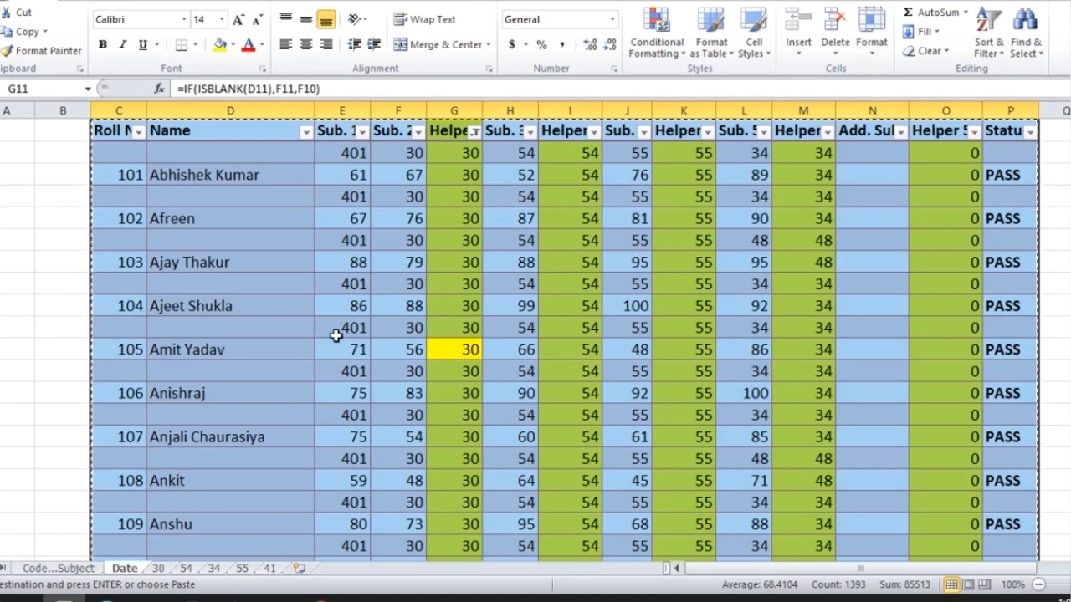
click(475, 133)
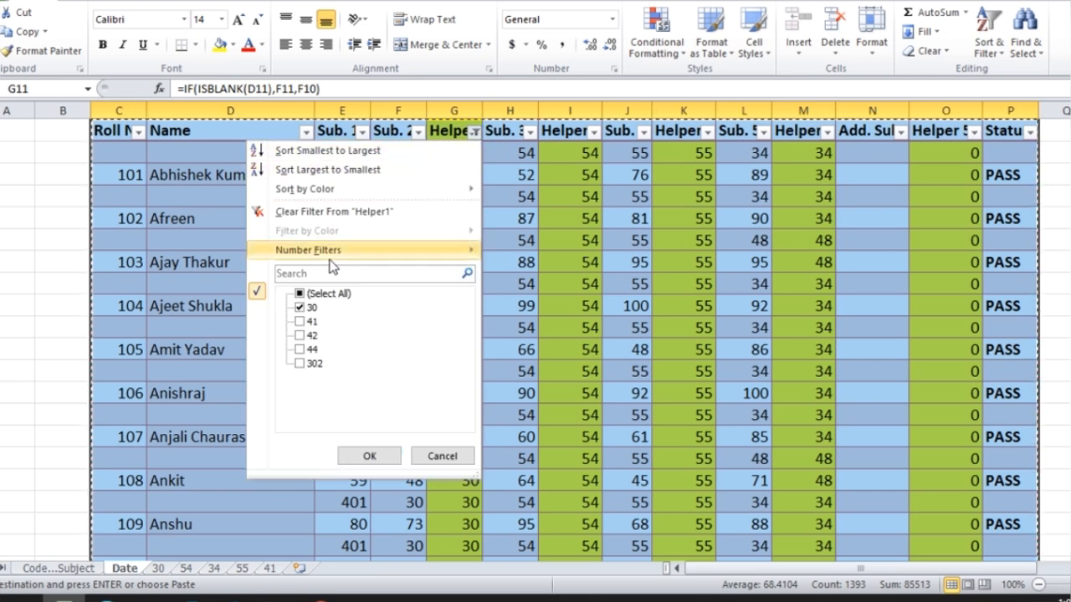
click(350, 213)
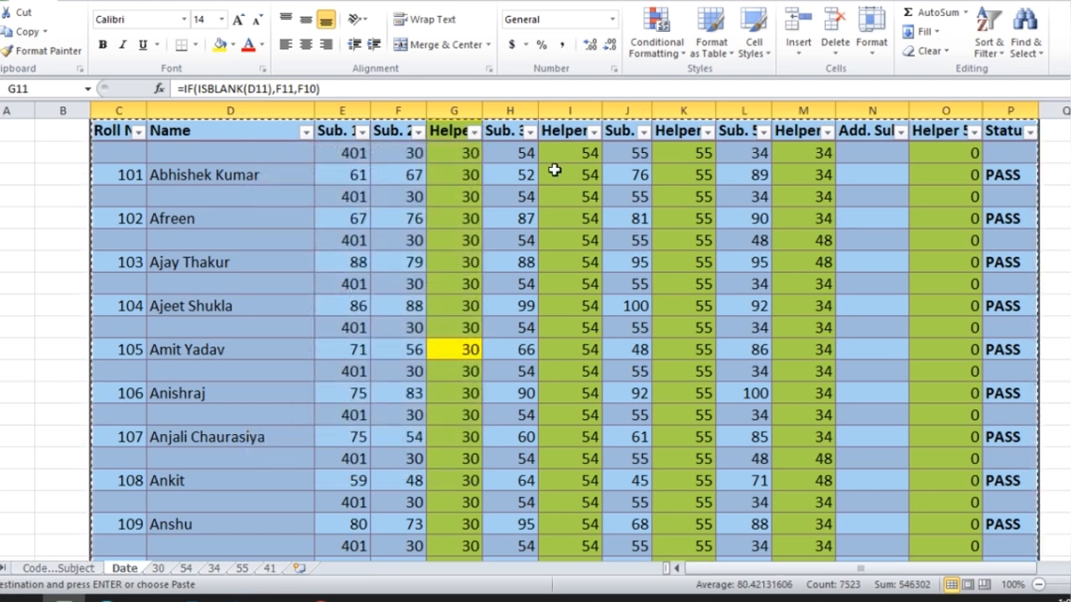
Check the filter values of the Helper2 and Helper3 columns for subject code 30, without applying a filter
click(593, 132)
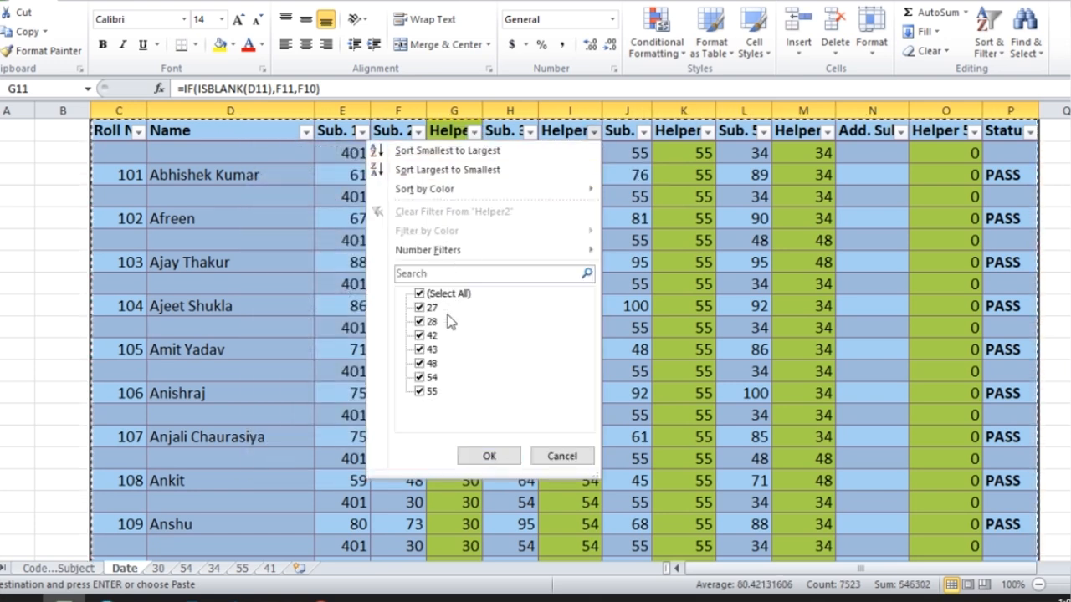
click(670, 298)
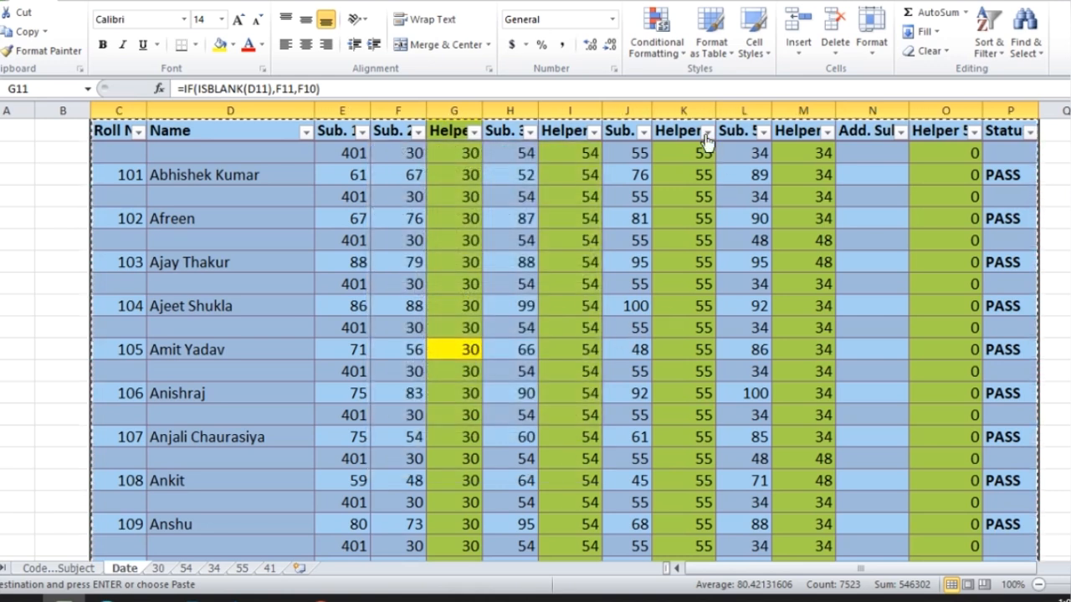
click(707, 132)
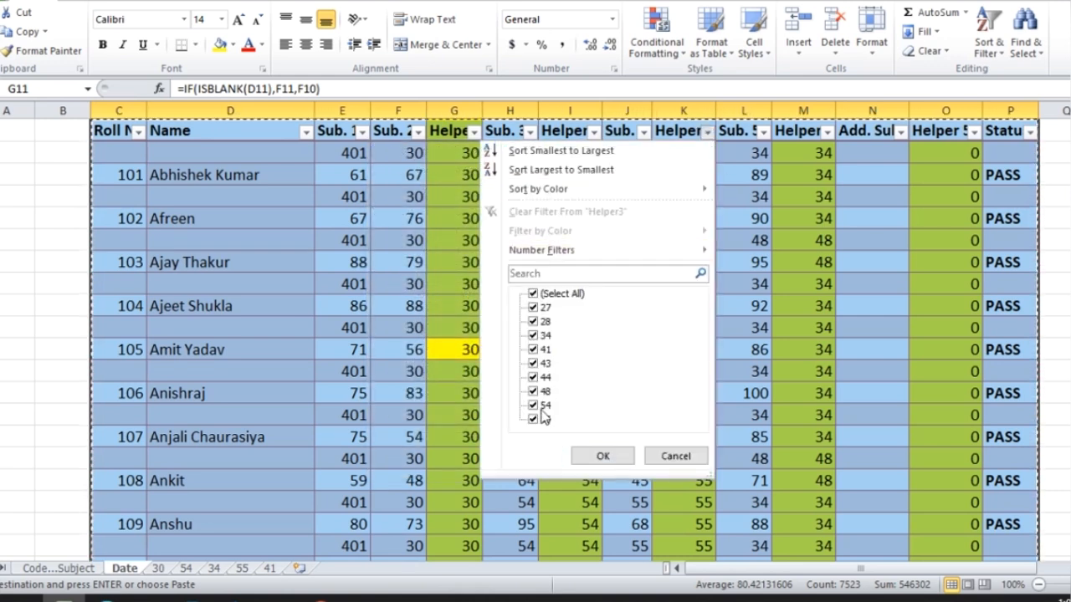
click(741, 346)
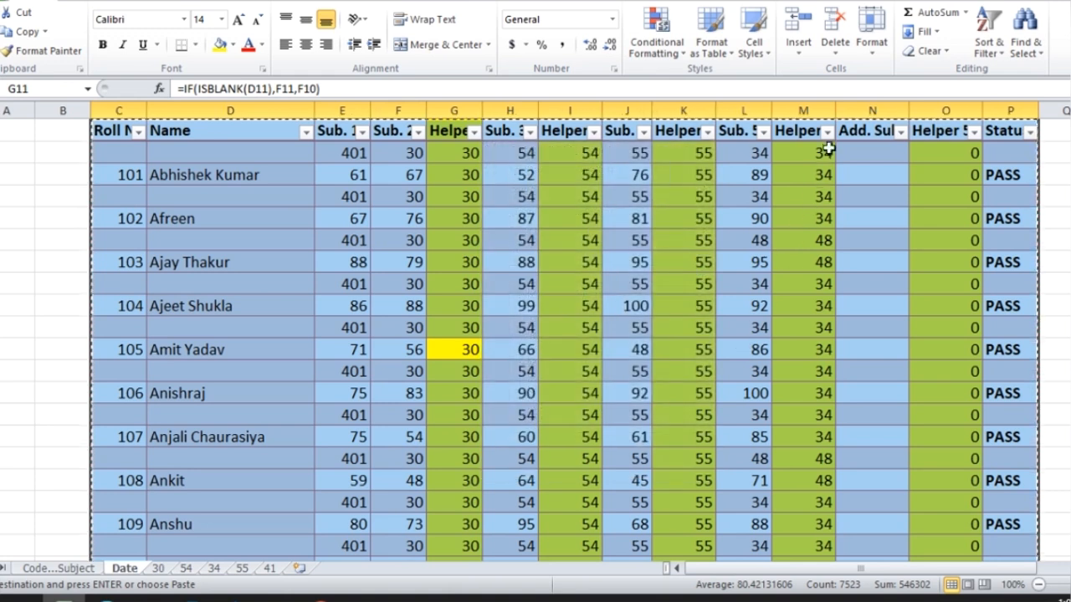
Filter the Helper4 column to show only subject code 30 and deselect the previously copied range
click(826, 132)
click(653, 293)
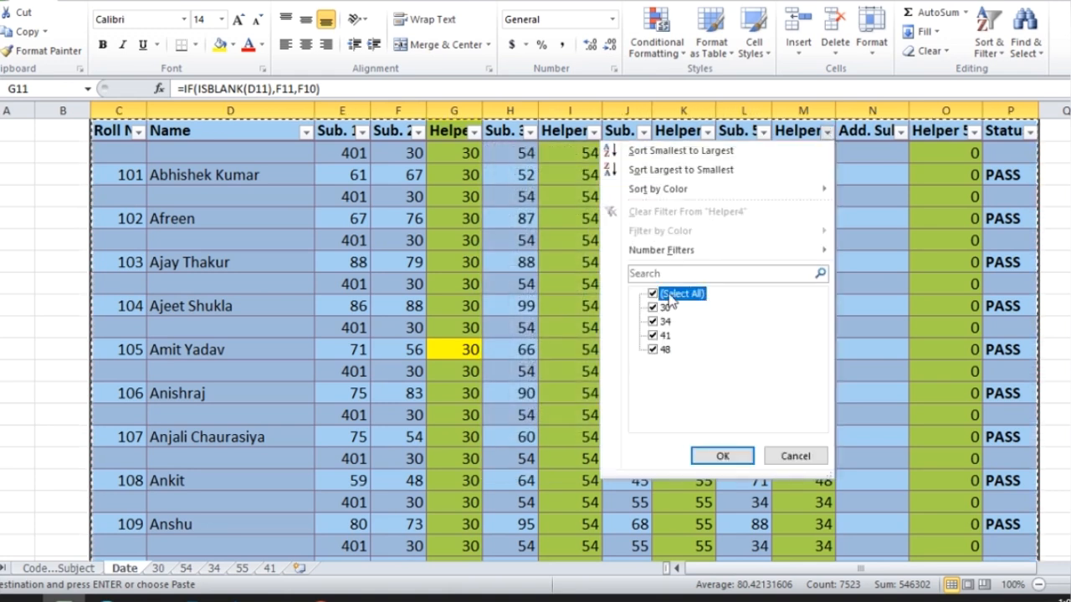
click(653, 307)
click(721, 456)
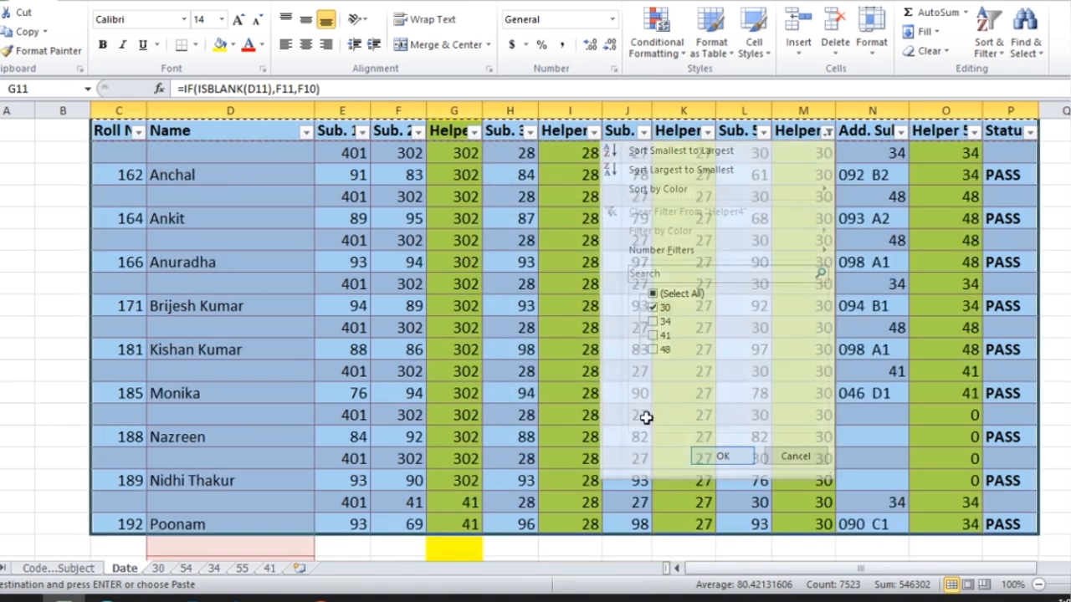
click(574, 351)
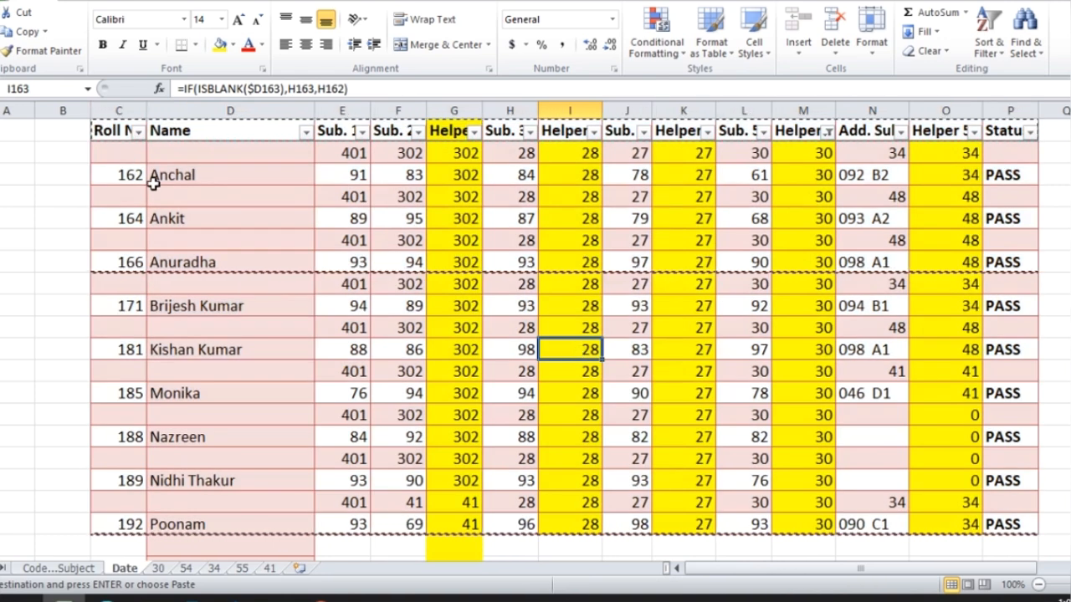
Copy the Helper4-filtered student rows without headers and paste them directly below the existing data in sheet 30, at C122
drag(134, 155, 992, 516)
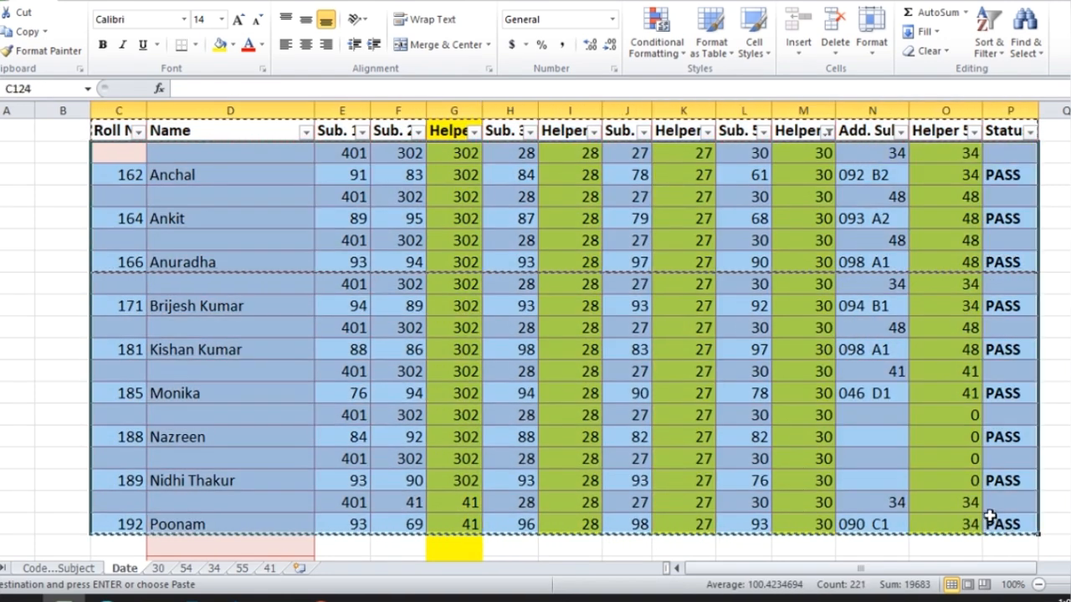
click(155, 568)
scroll(199, 411, down, 20)
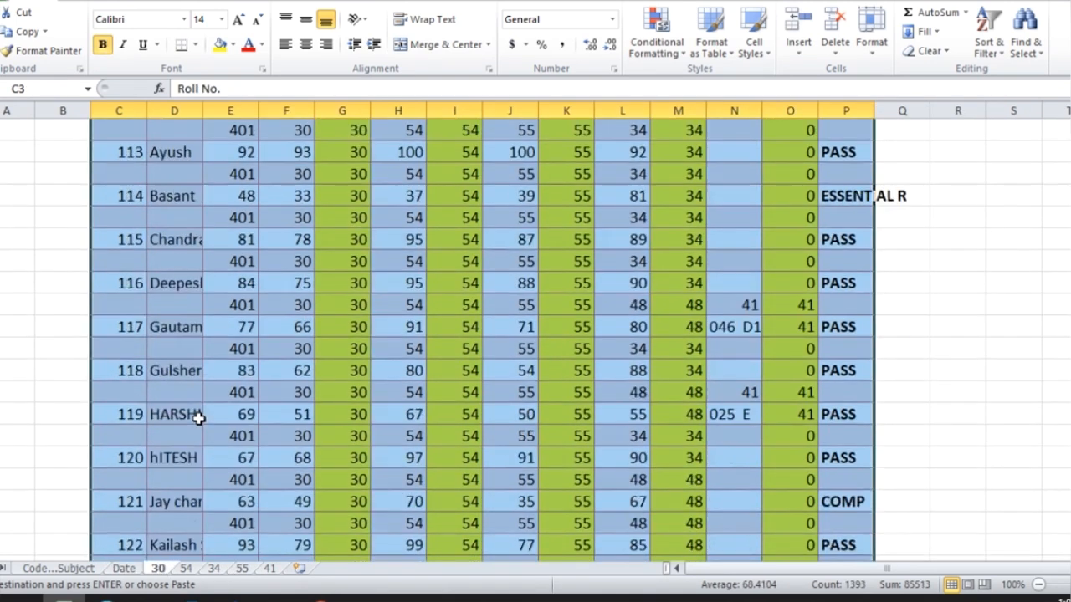
scroll(199, 418, down, 3)
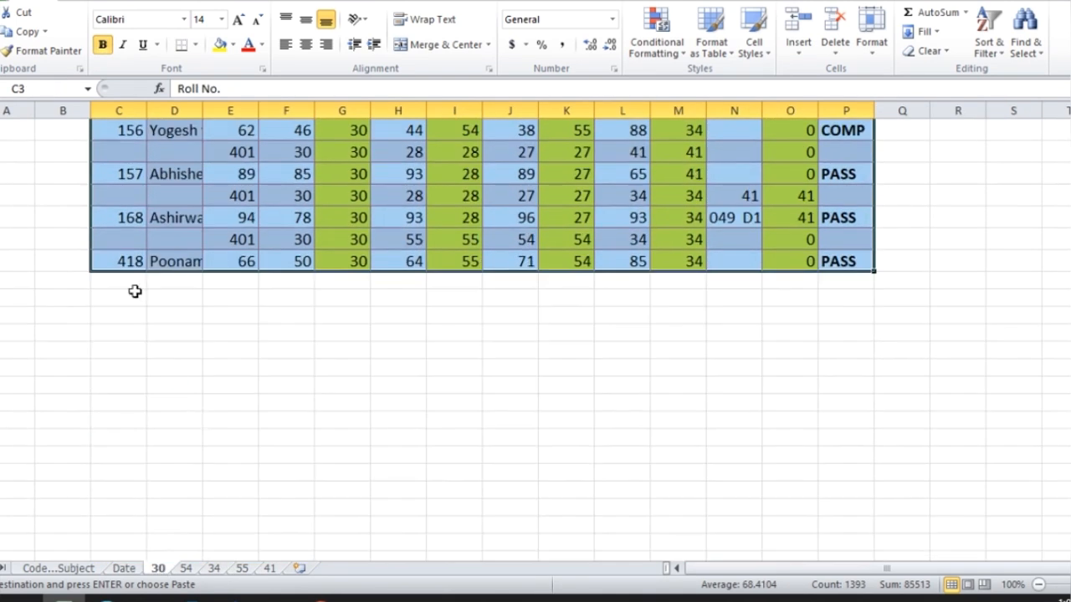
click(132, 280)
key(ctrl+v)
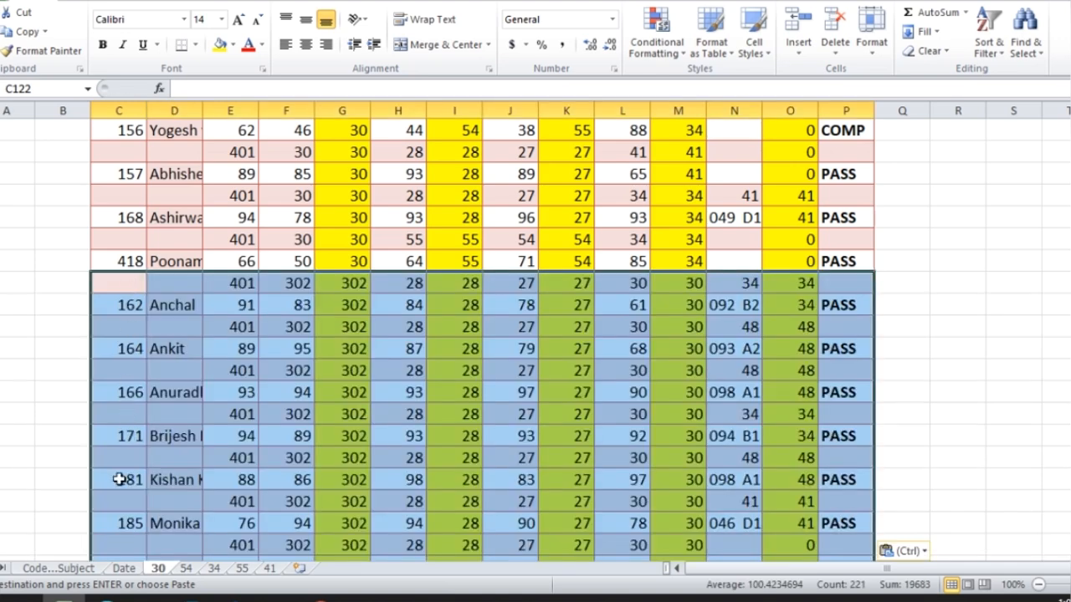
Clear the Helper4 filter in the Date sheet and filter the Helper 5 column to show only subject code 30
click(122, 568)
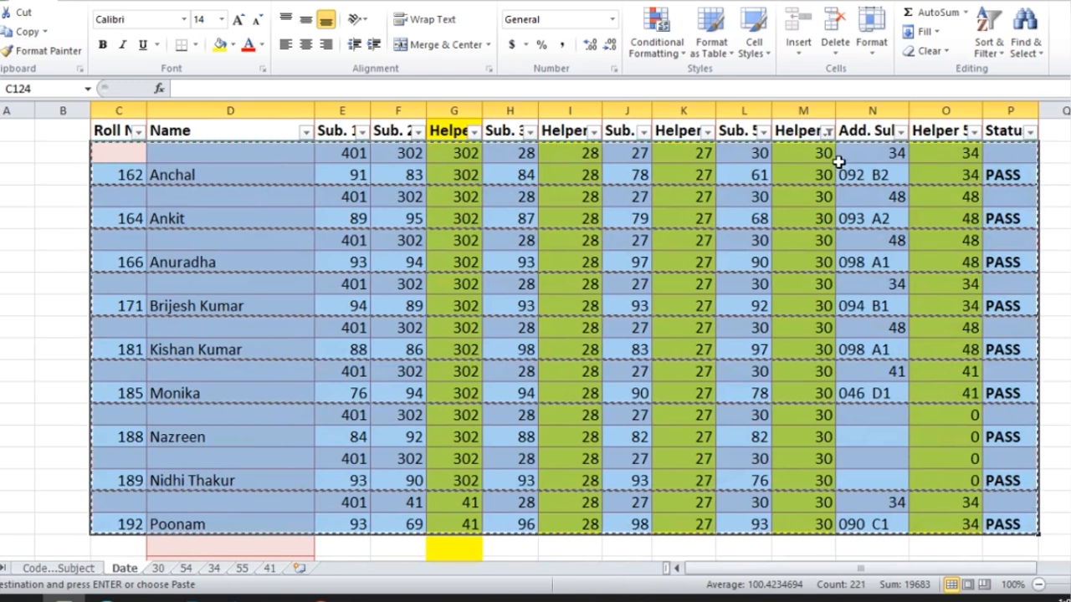
click(826, 131)
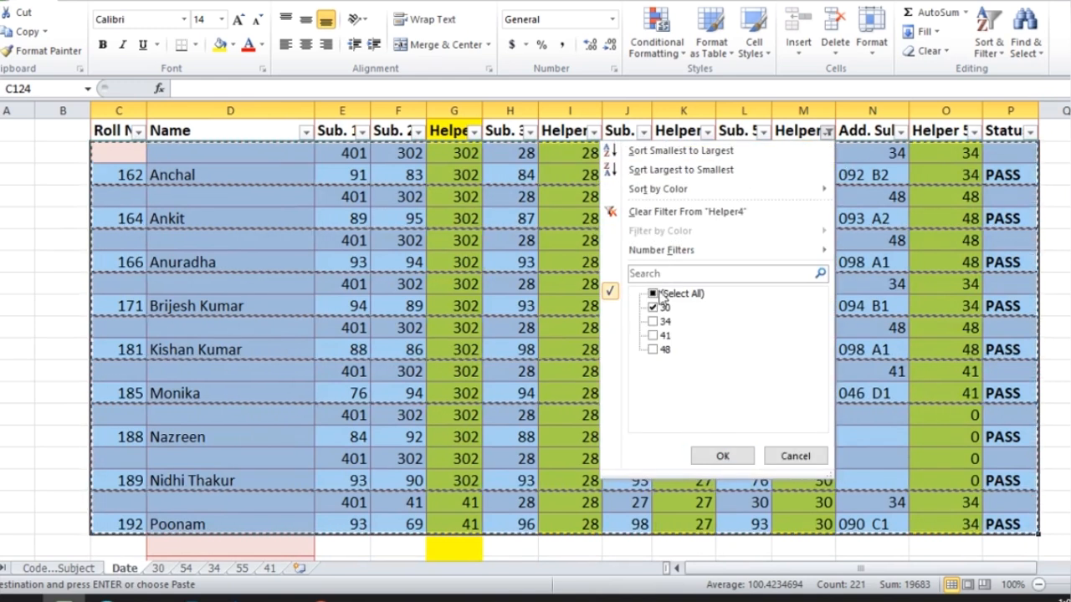
click(678, 211)
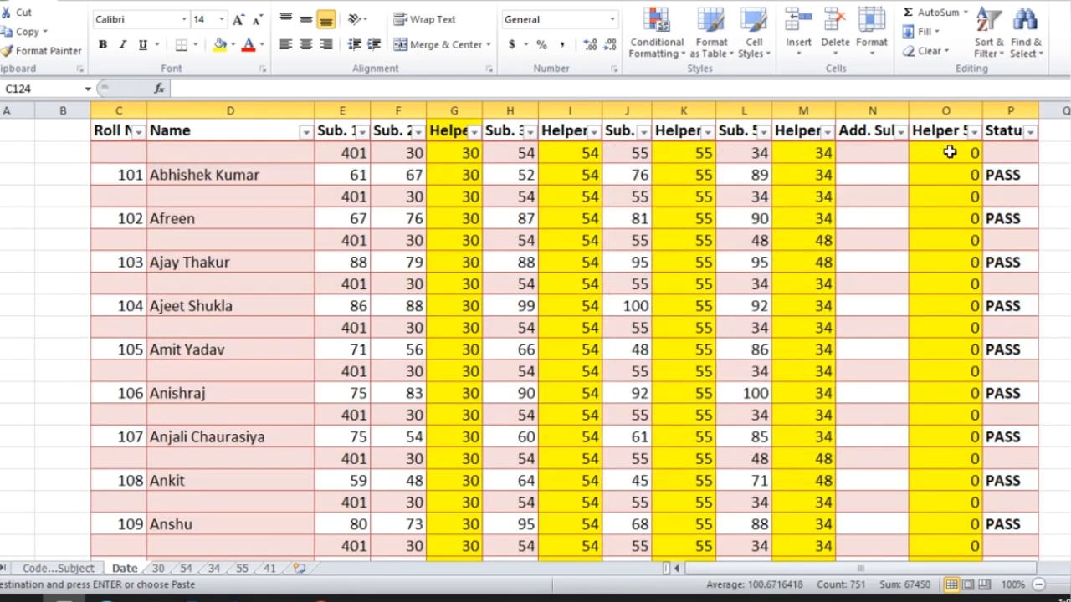
click(975, 133)
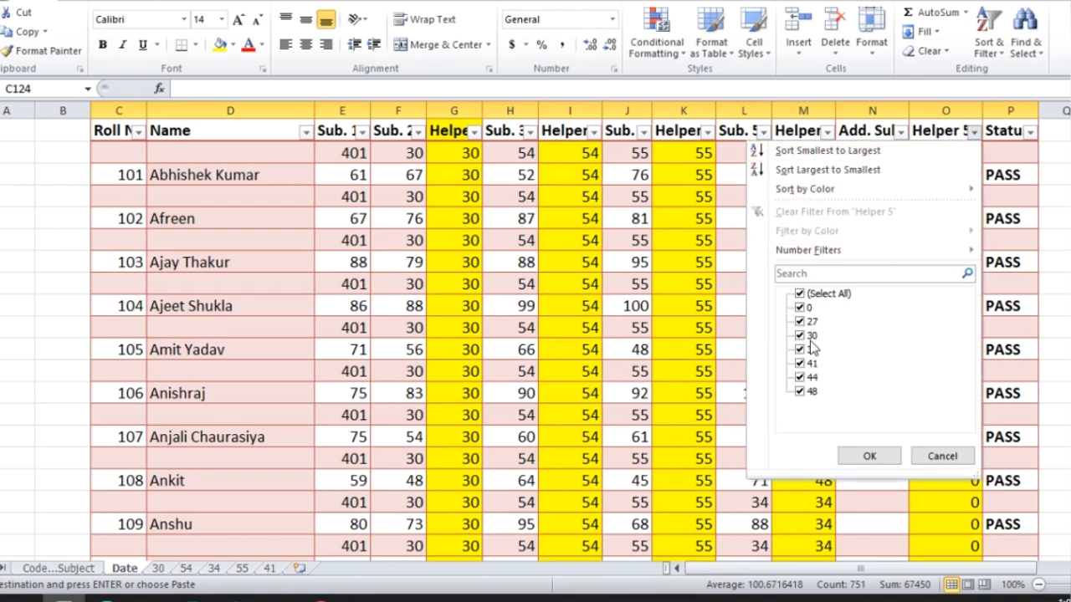
click(820, 297)
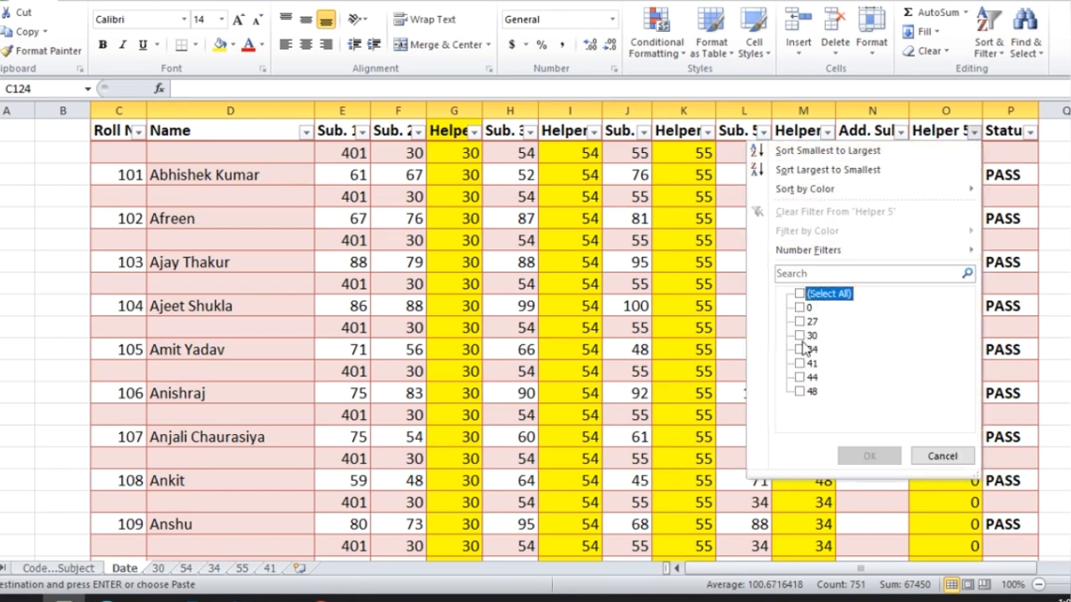
click(802, 336)
click(868, 456)
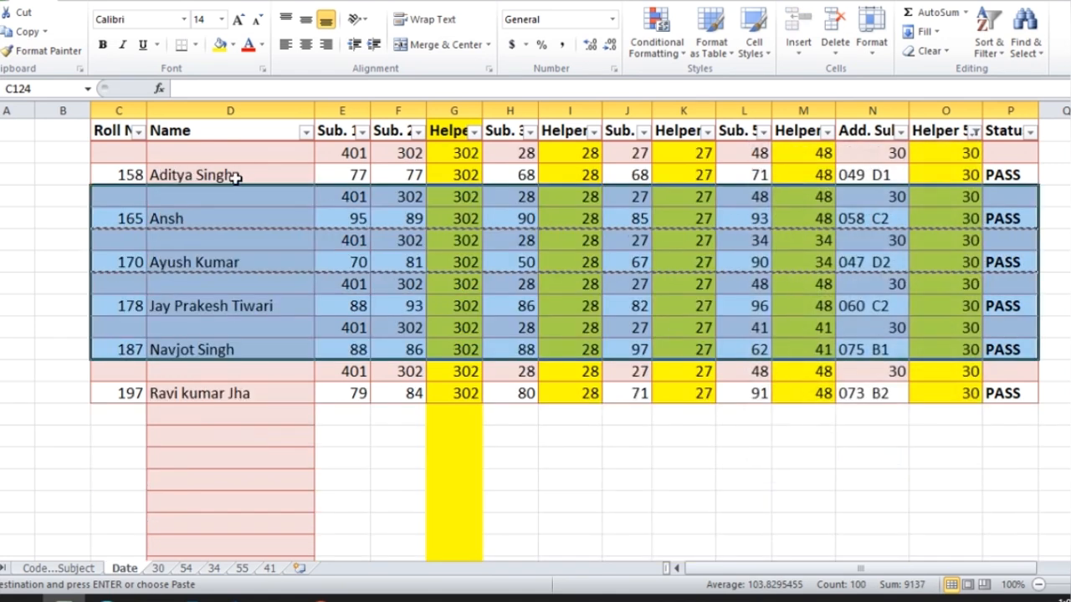
Copy the Helper 5-filtered student rows and paste them below the last rows in sheet 30, at C140
drag(128, 153, 1012, 393)
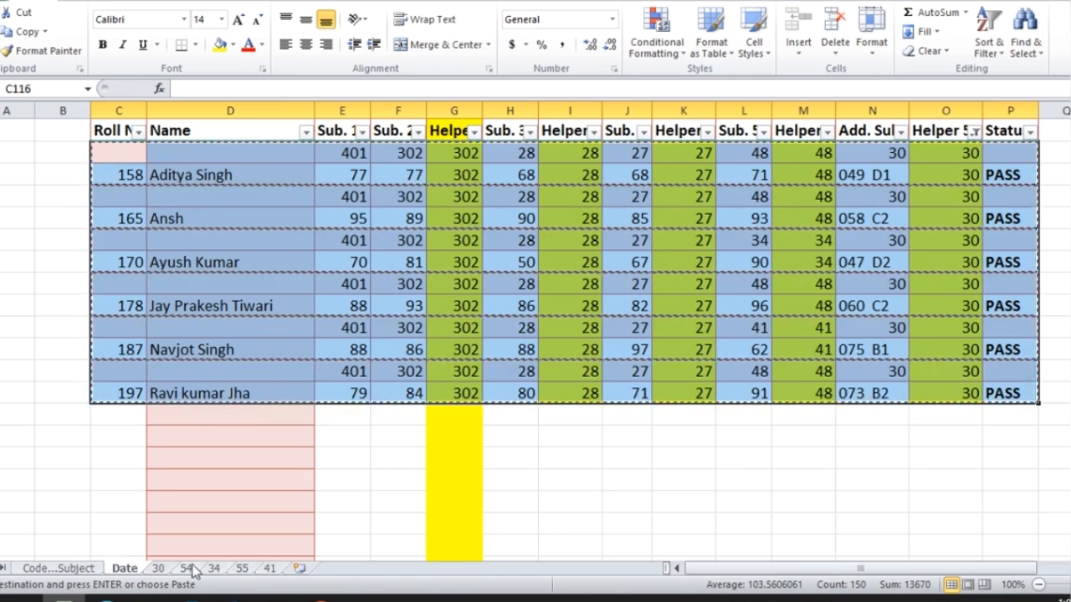
click(158, 568)
scroll(174, 461, down, 5)
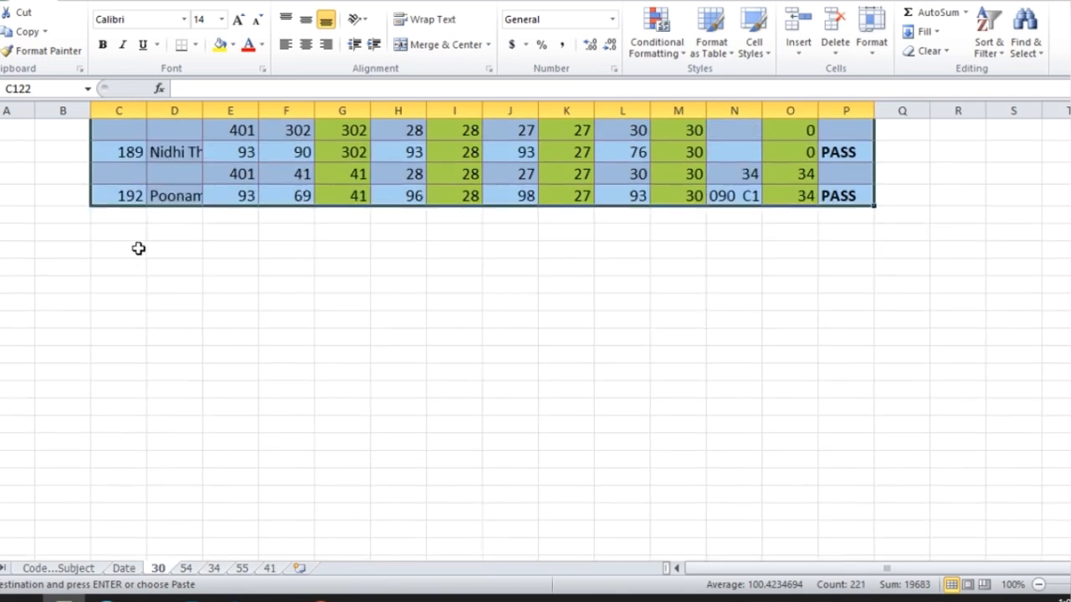
click(128, 217)
key(ctrl+v)
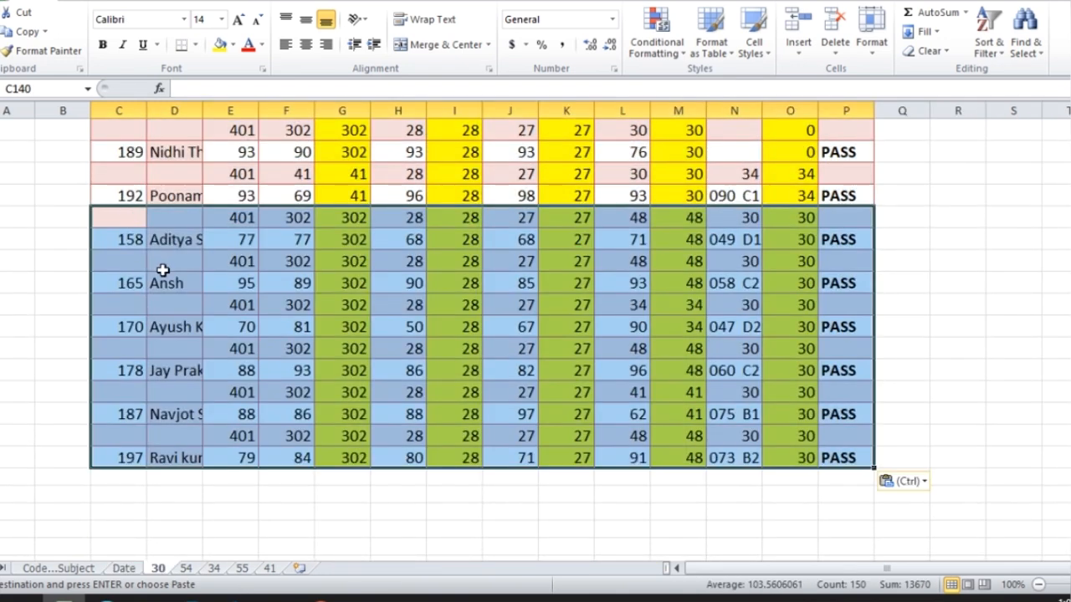
click(174, 413)
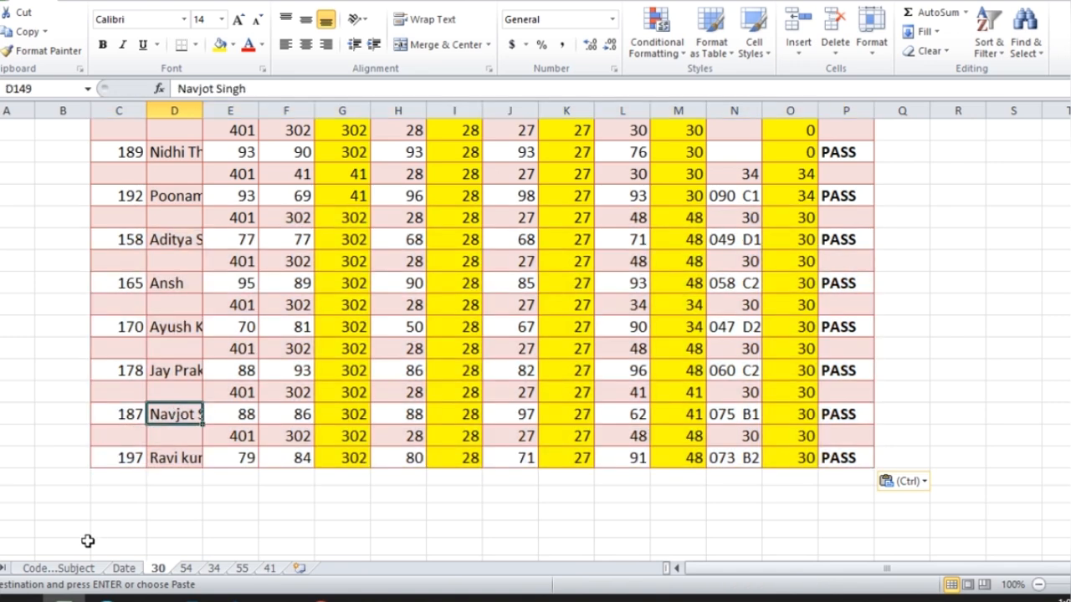
Look up the Economics total in the subject code sheet and select sheet 30's roll numbers up to 101 to compare the student count
click(89, 567)
drag(381, 246, 511, 262)
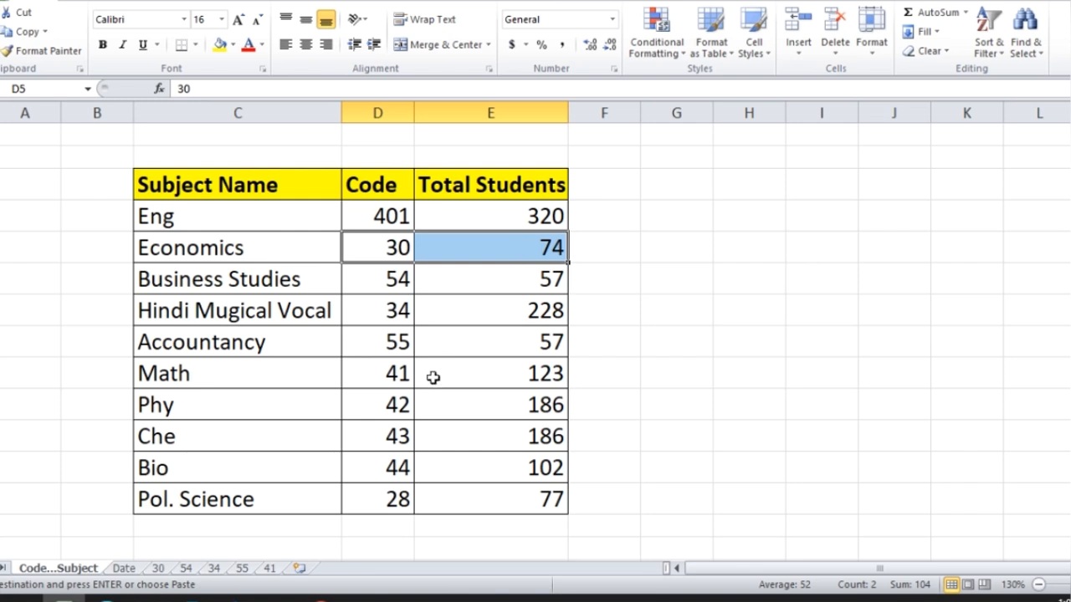
click(159, 569)
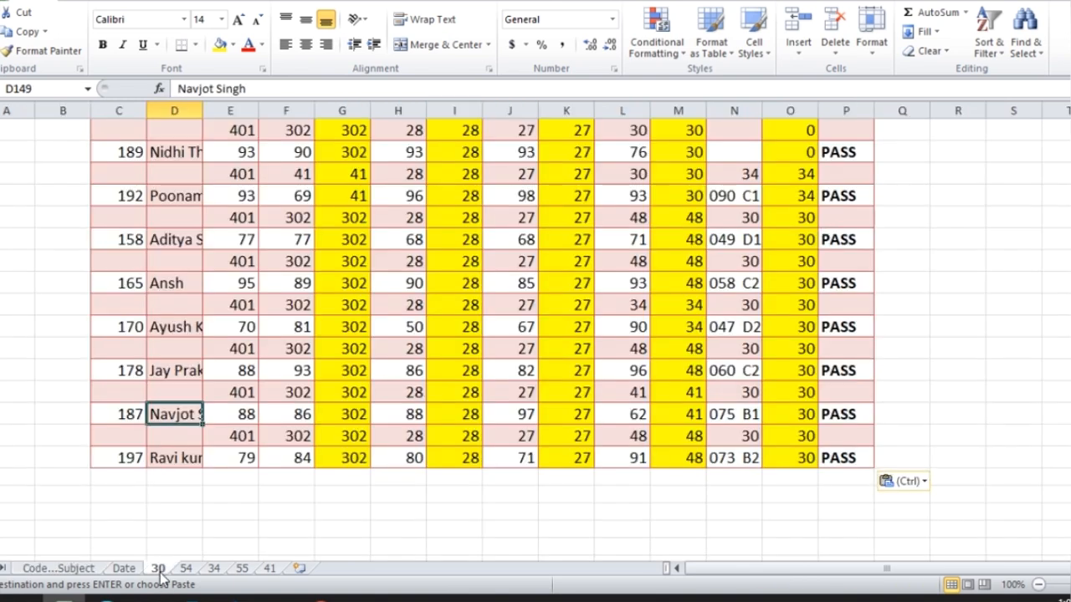
drag(117, 460, 119, 193)
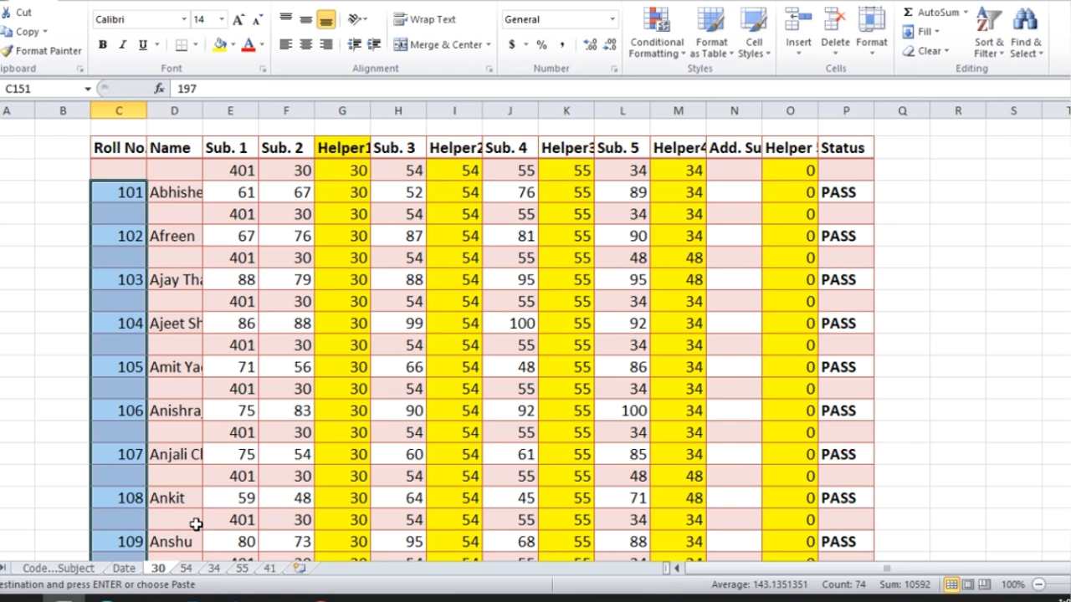
Delete the five helper columns, Helper1 to Helper 5, from sheet 30 and widen the Name column to fit its contents
click(349, 109)
ctrl+click(450, 110)
ctrl+click(565, 110)
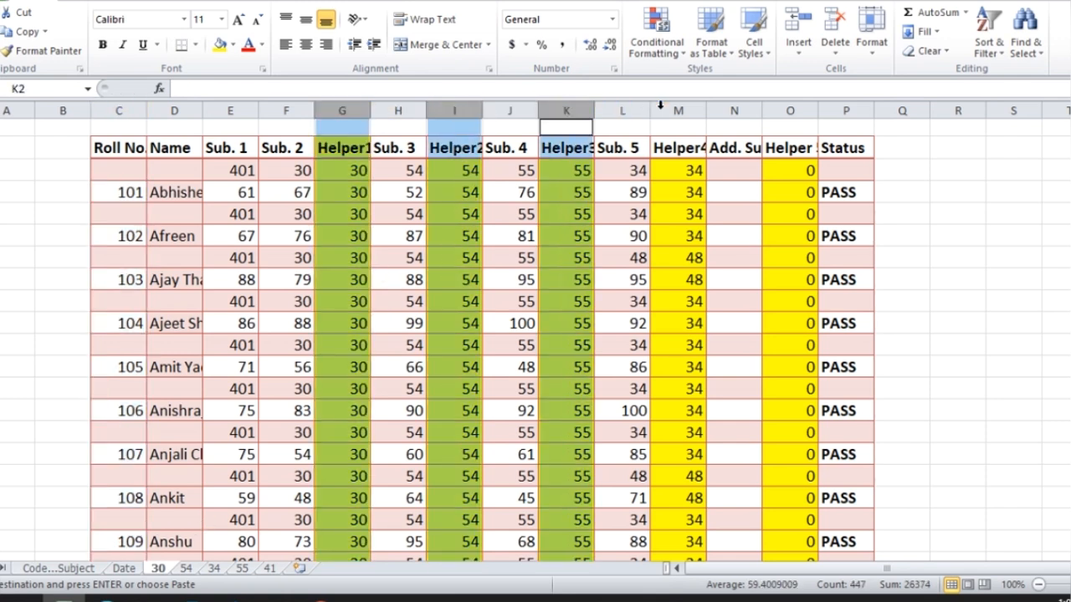
ctrl+click(678, 110)
ctrl+click(780, 109)
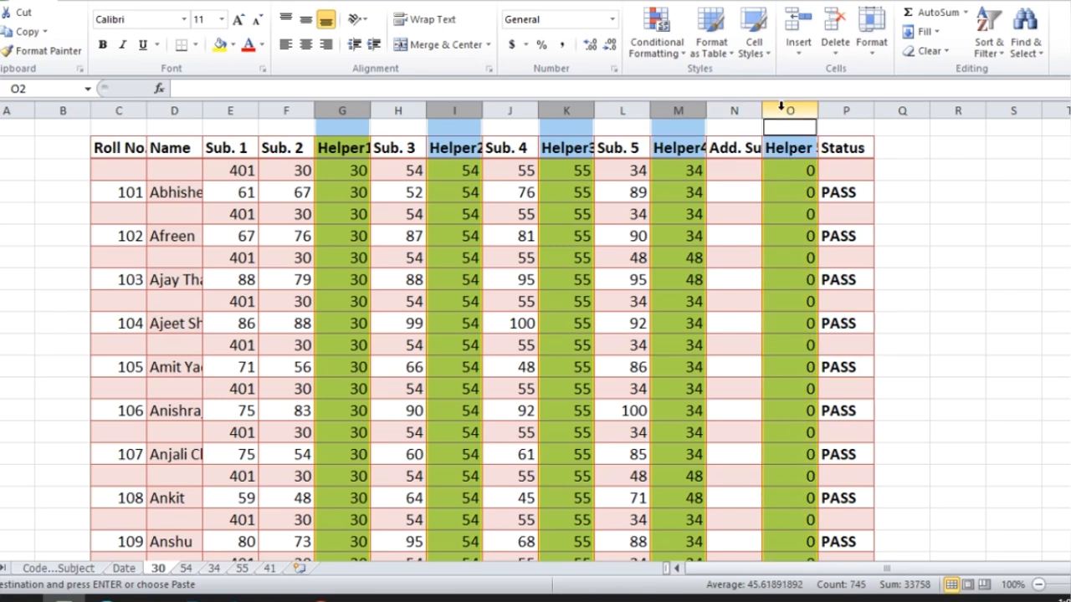
key(ctrl+minus)
click(734, 240)
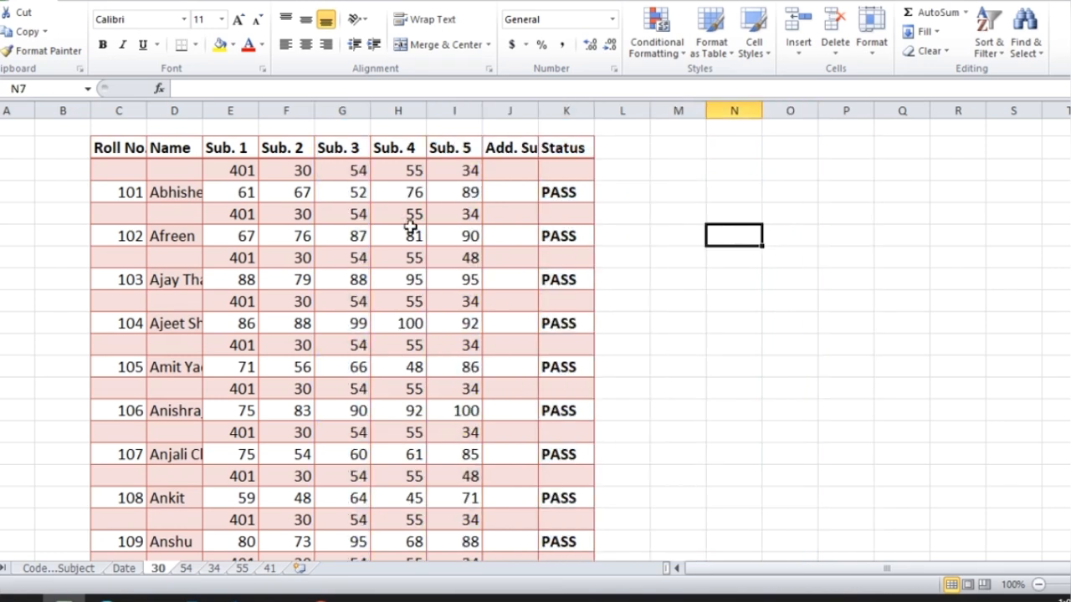
double_click(202, 109)
click(343, 231)
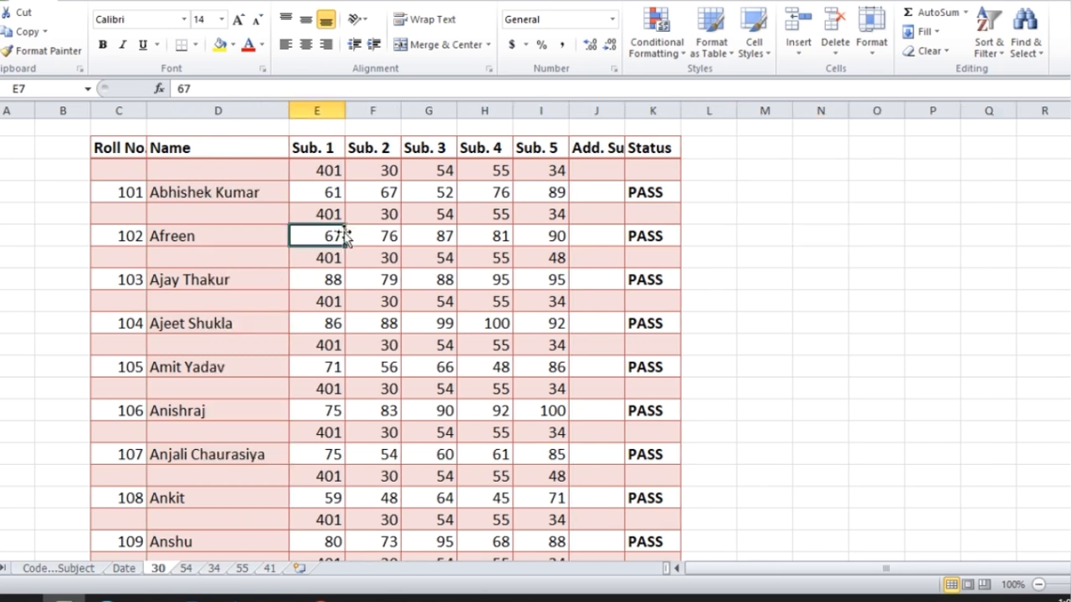
Clear the Helper 5 filter in the Date sheet and filter the Helper2 column to show only subject code 54
click(123, 570)
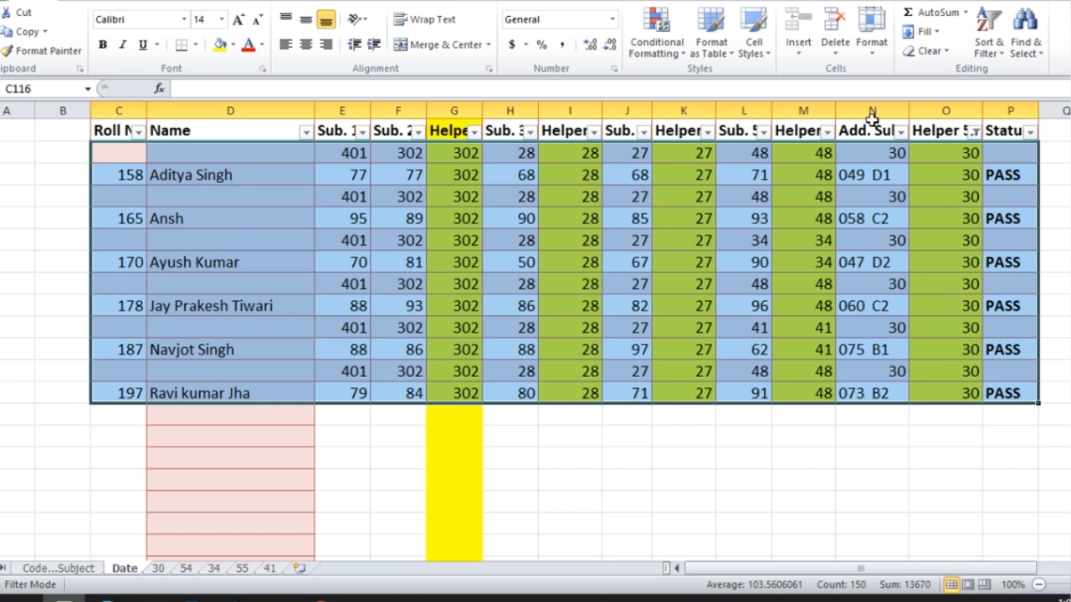
click(974, 132)
click(837, 212)
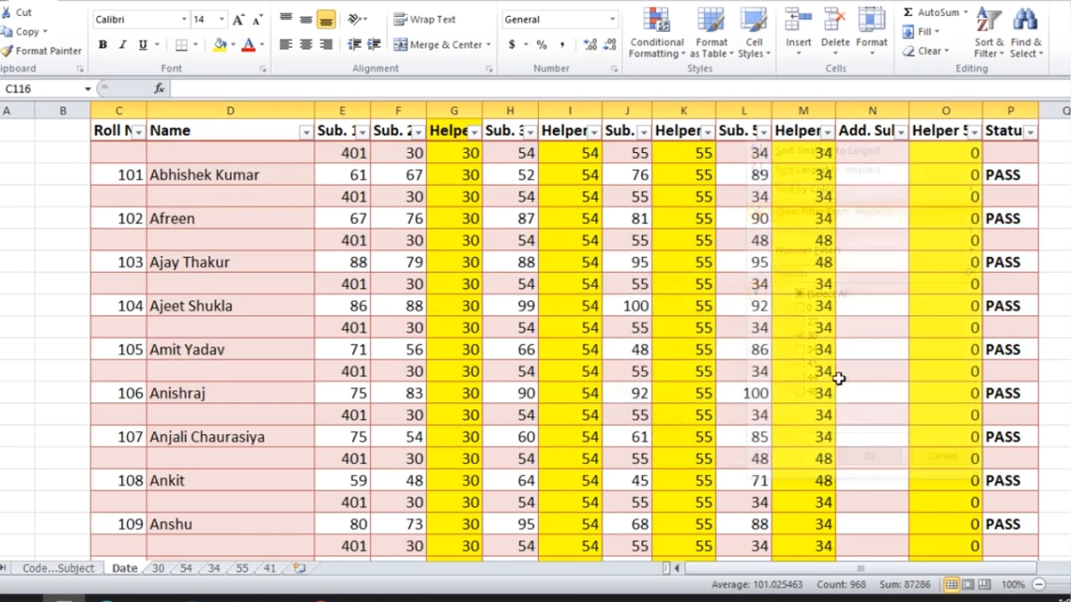
click(473, 132)
click(511, 368)
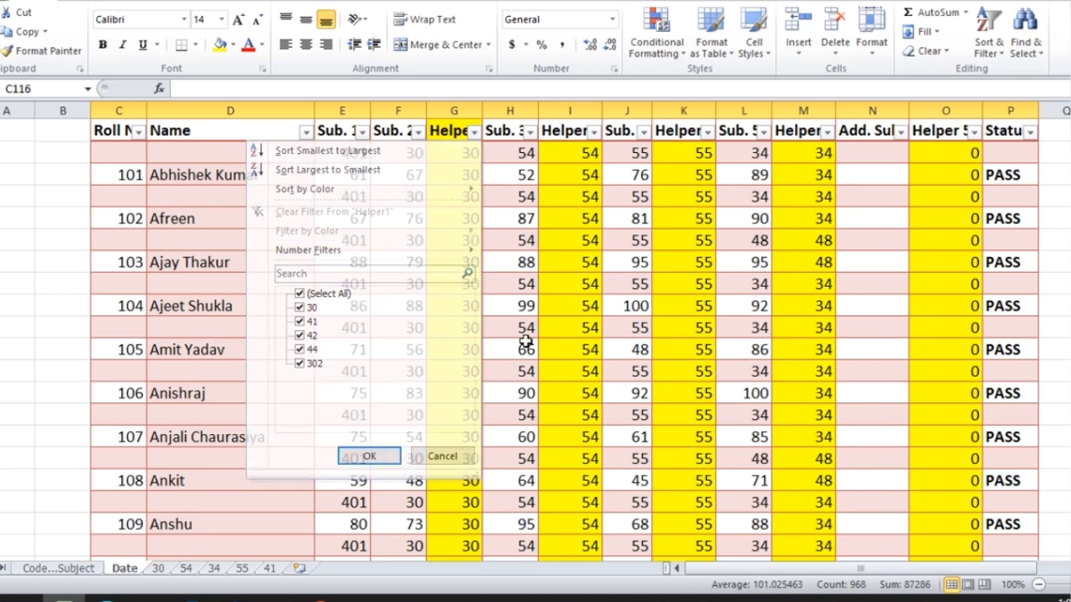
click(593, 132)
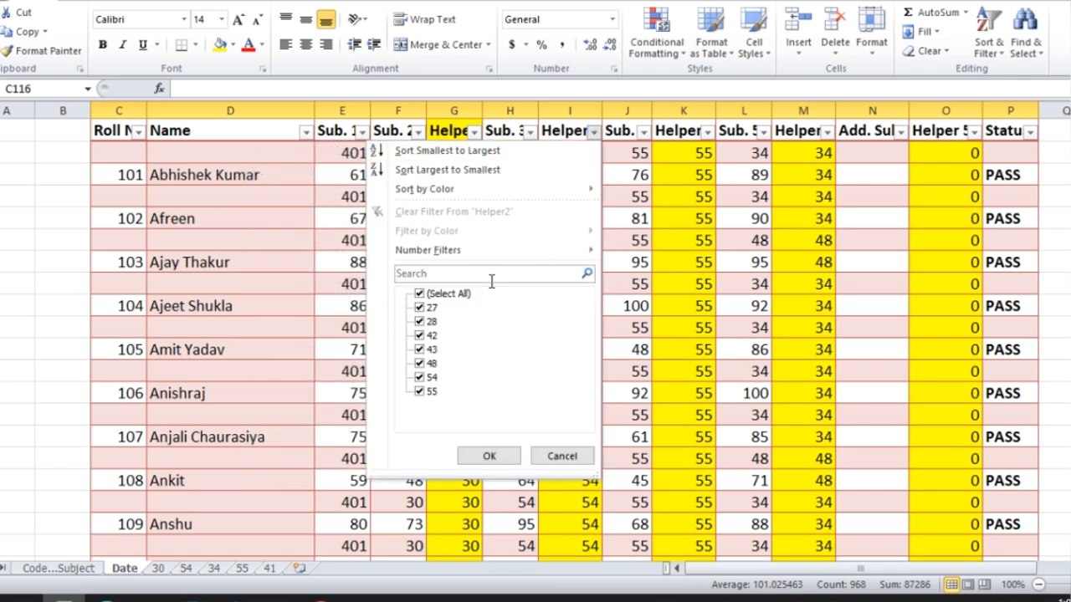
click(439, 295)
click(421, 378)
click(481, 455)
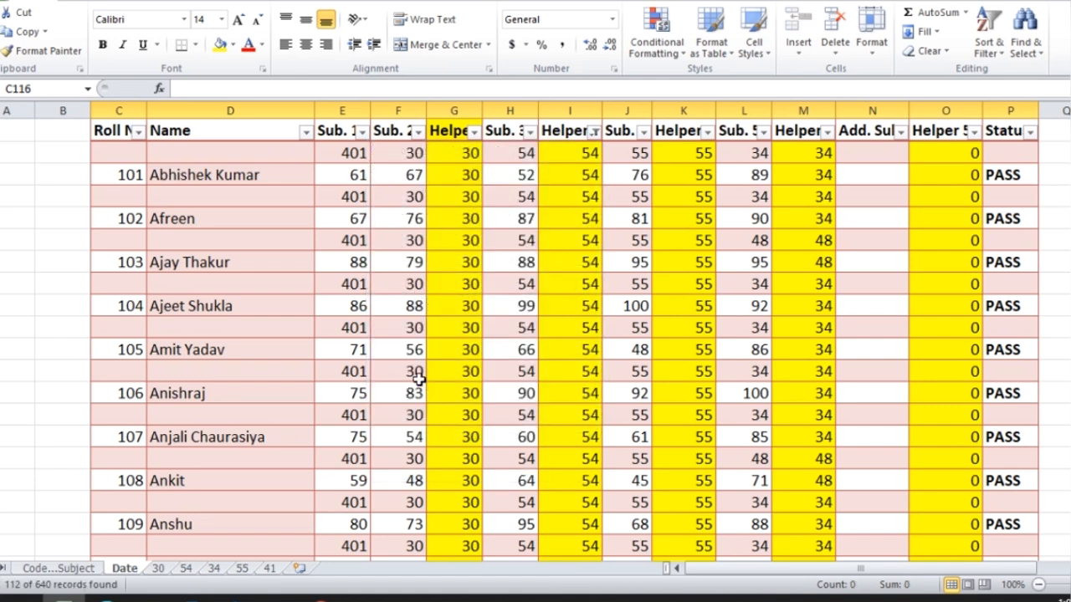
Copy the whole Helper2-filtered table including its headers and paste it into sheet 54 at D3
click(214, 246)
key(ctrl+a)
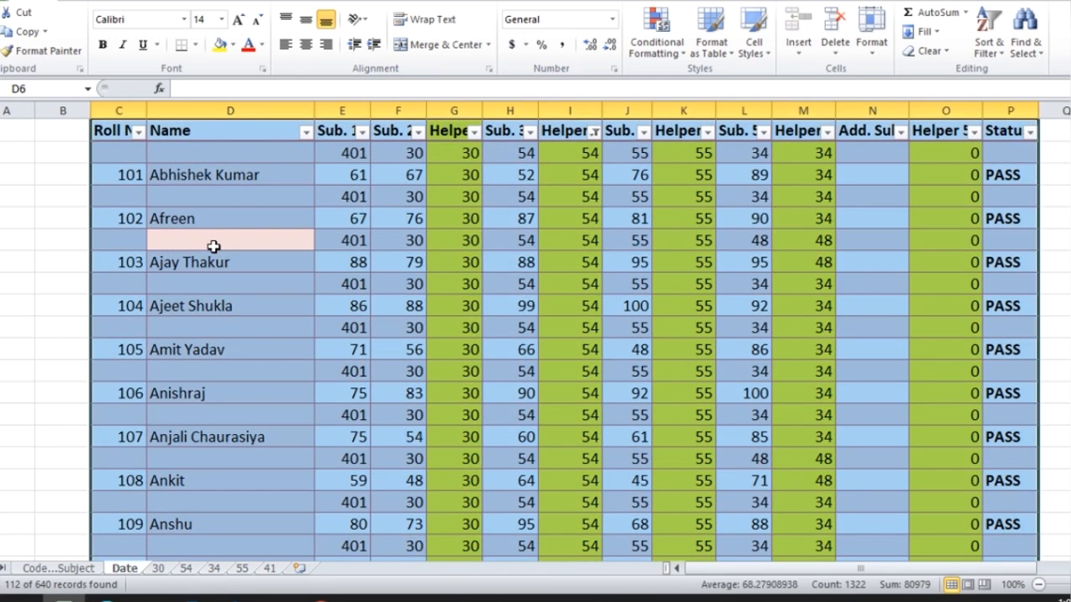
key(ctrl+c)
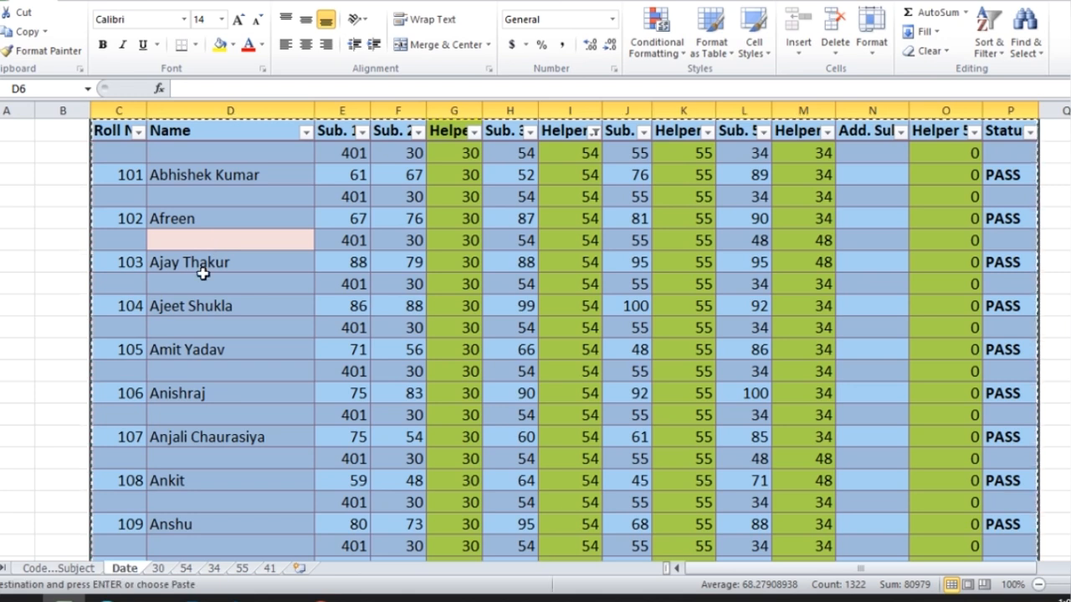
click(190, 569)
click(149, 163)
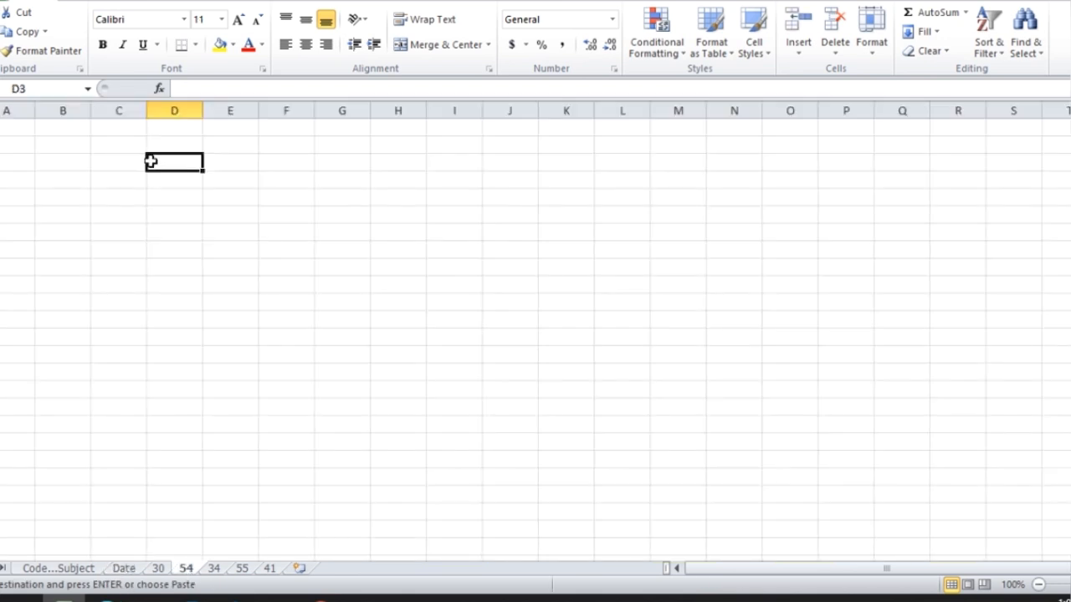
key(ctrl+v)
Clear the Helper2 filter in the Date sheet and filter the Helper3 column to show only subject code 54
click(124, 569)
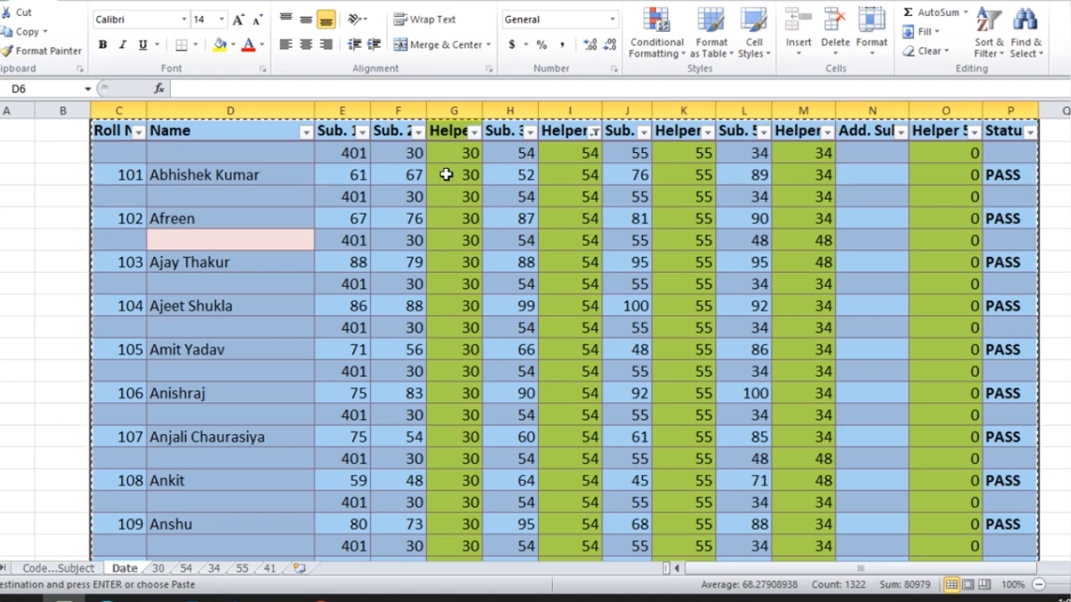
click(593, 131)
click(437, 211)
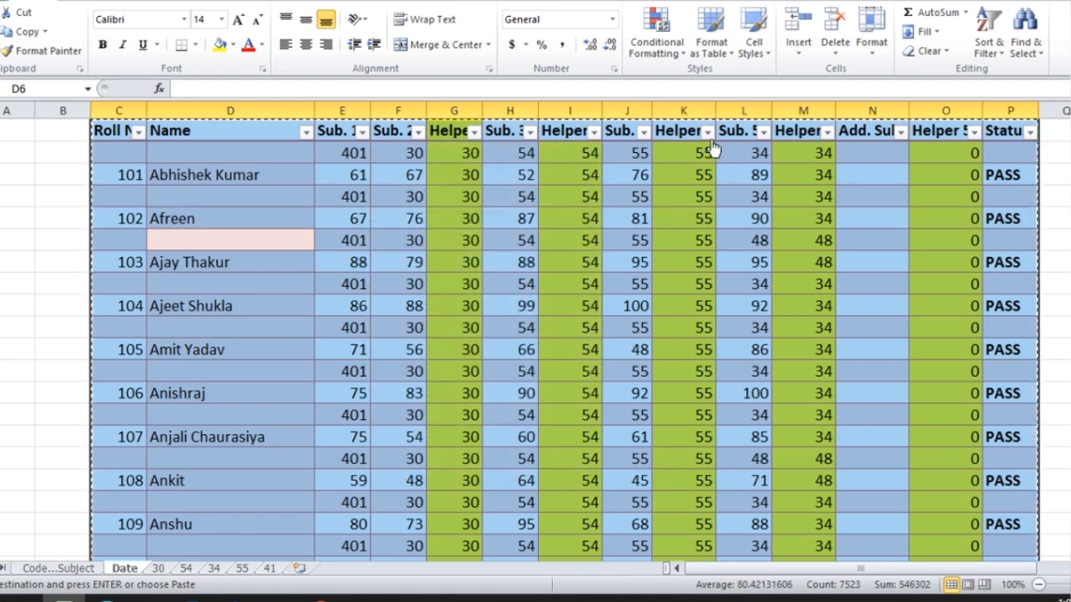
click(707, 132)
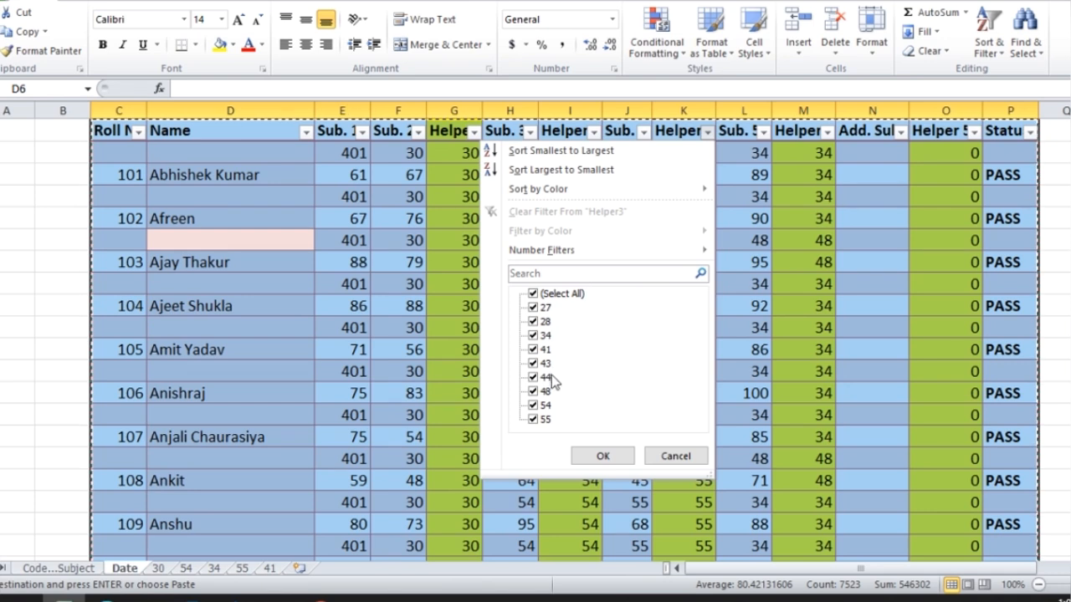
click(554, 295)
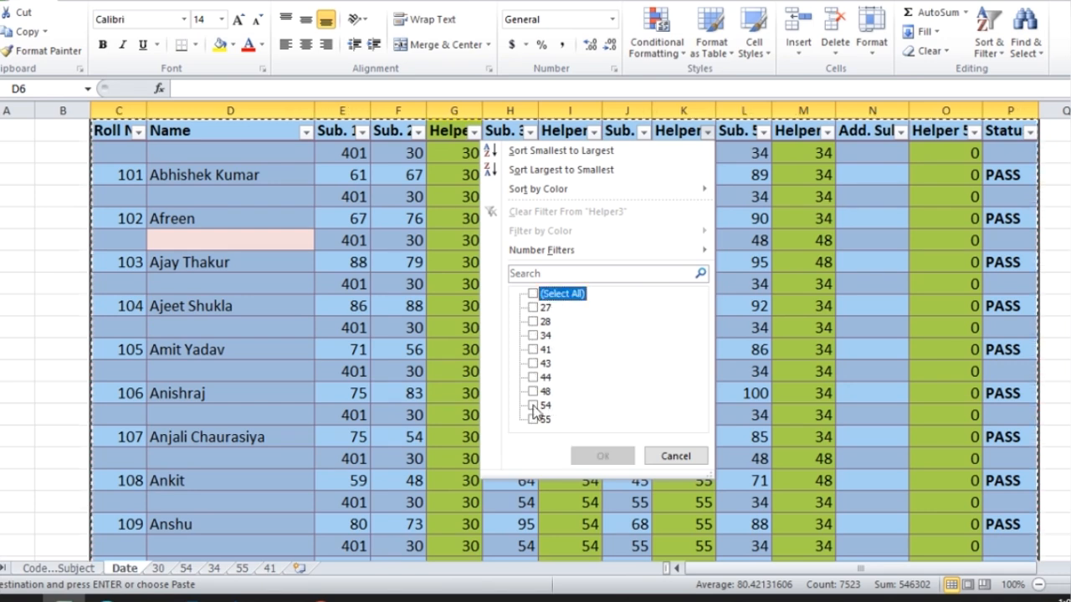
click(533, 407)
click(595, 455)
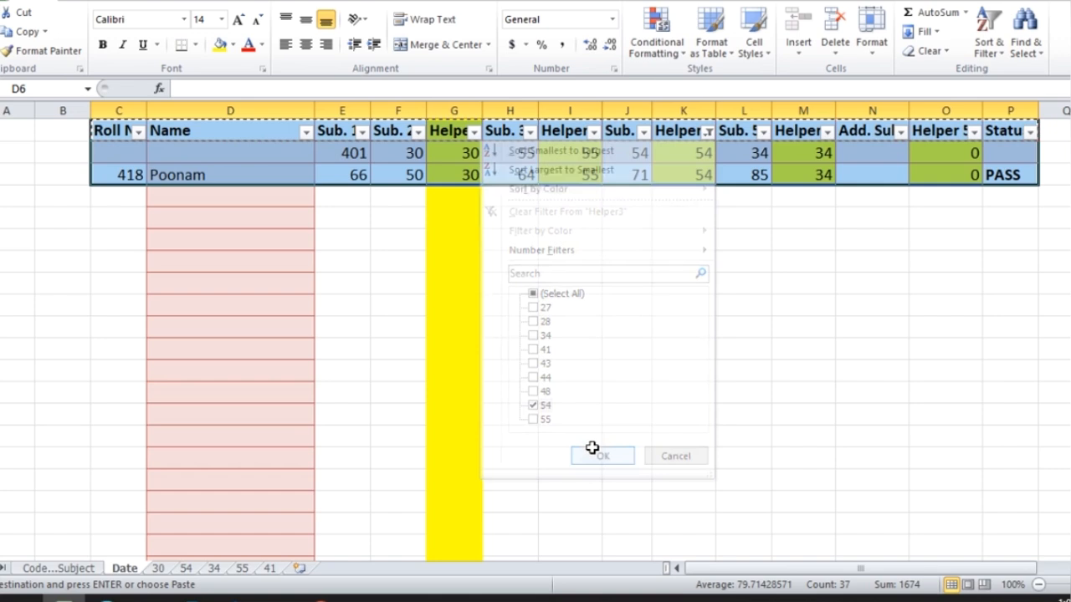
Copy the Helper3-filtered student rows without headers and paste them directly below the existing data in sheet 54, at D116
drag(134, 149, 989, 174)
key(ctrl+c)
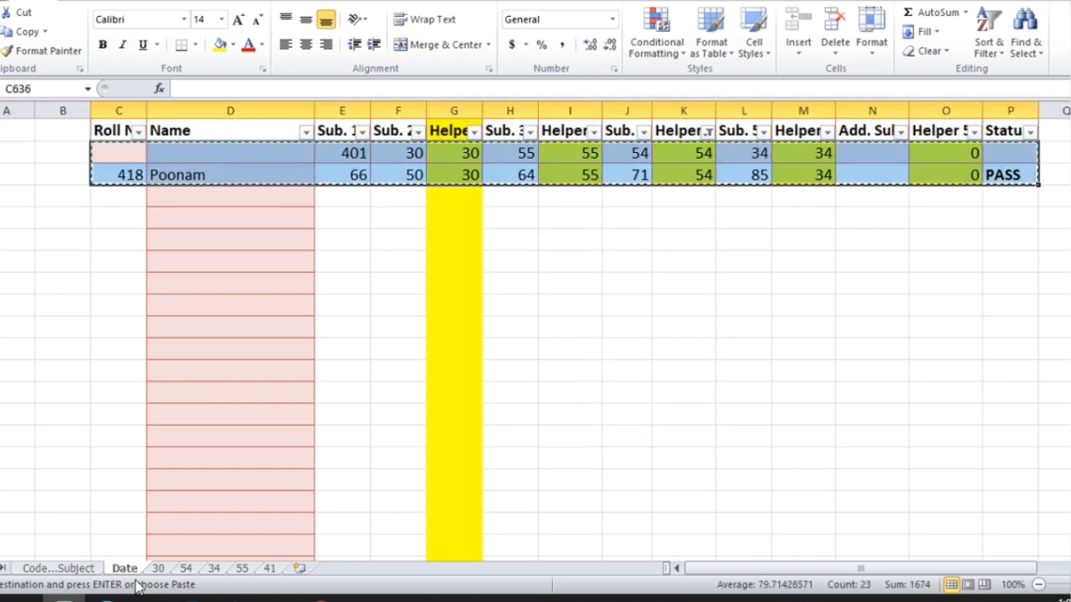
click(186, 568)
scroll(182, 427, down, 20)
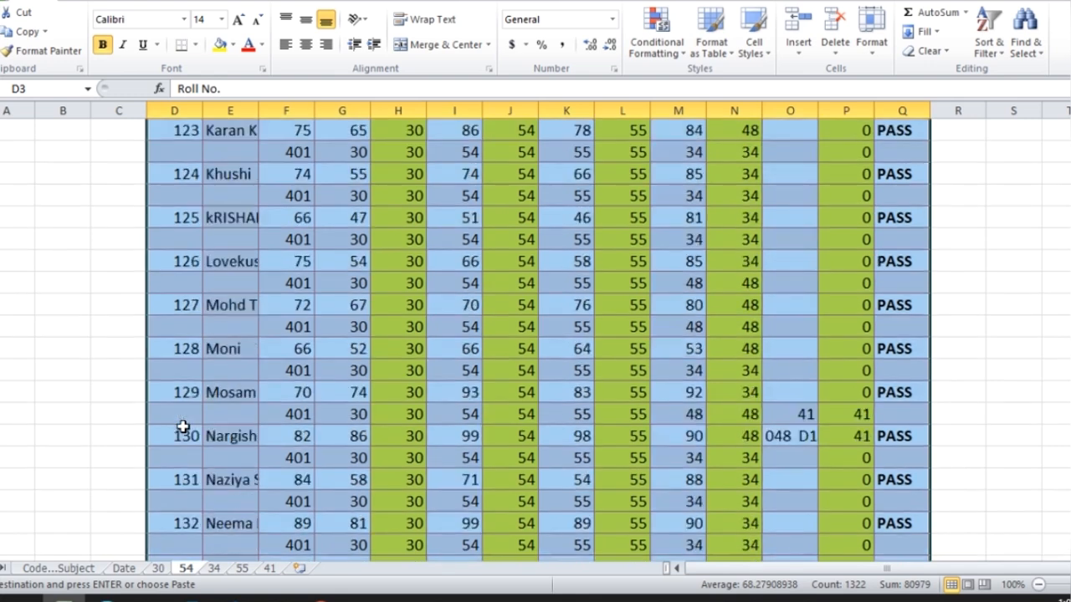
scroll(182, 427, down, 10)
click(174, 218)
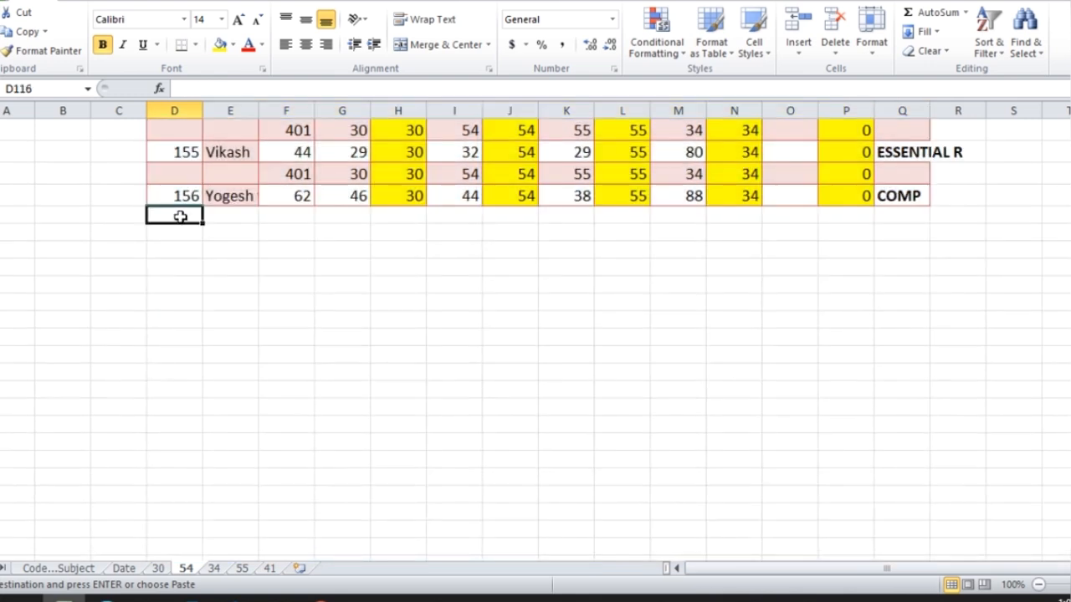
key(ctrl+v)
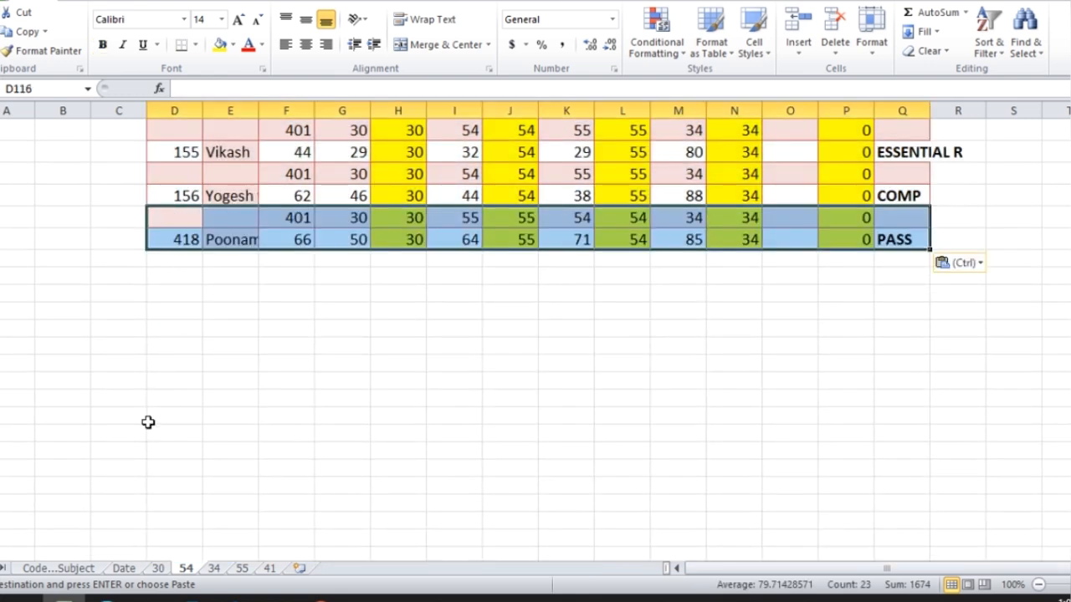
Clear the Helper3 filter in the Date sheet and check the Helper4 and Helper 5 filter lists for subject code 54
click(132, 569)
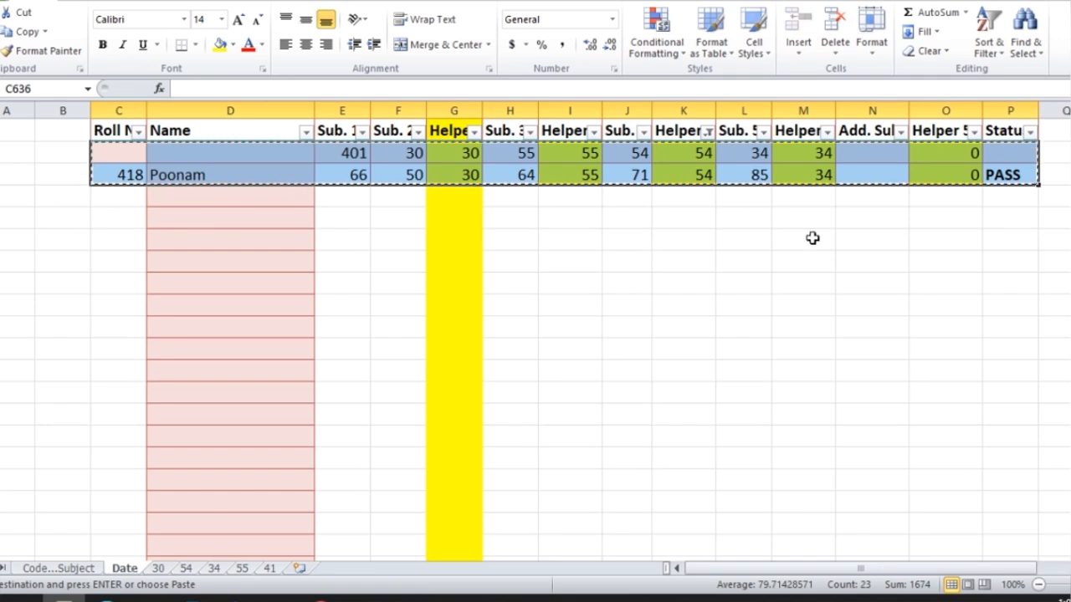
click(708, 131)
click(599, 211)
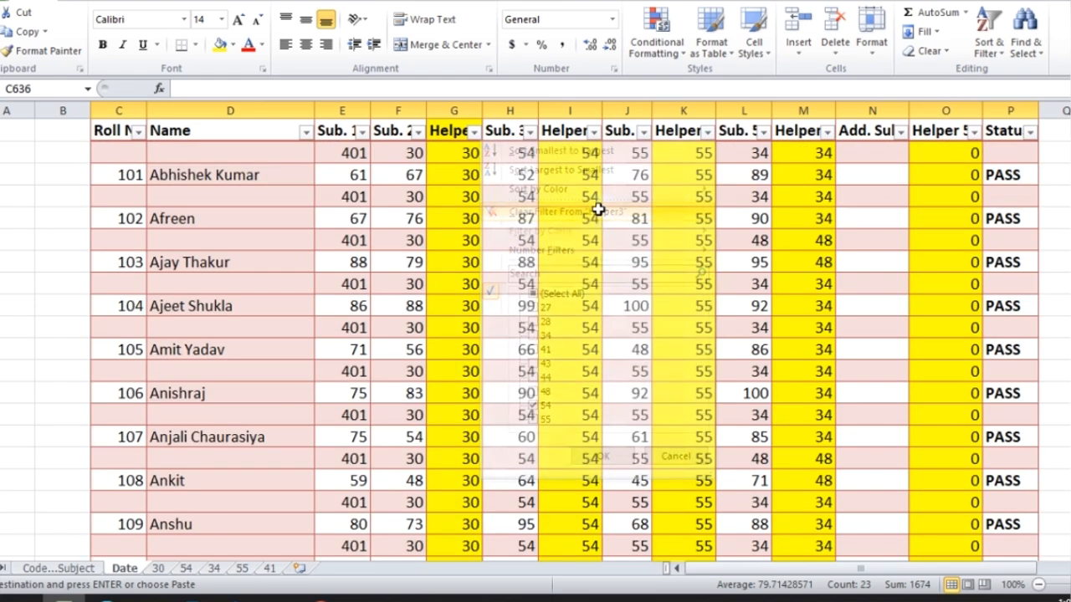
click(825, 132)
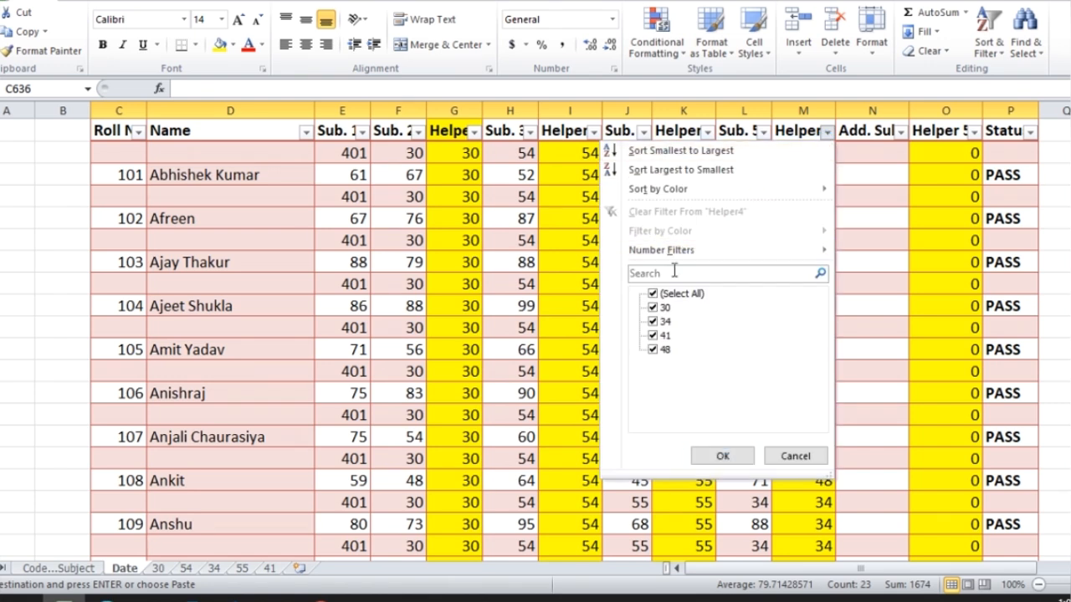
click(862, 314)
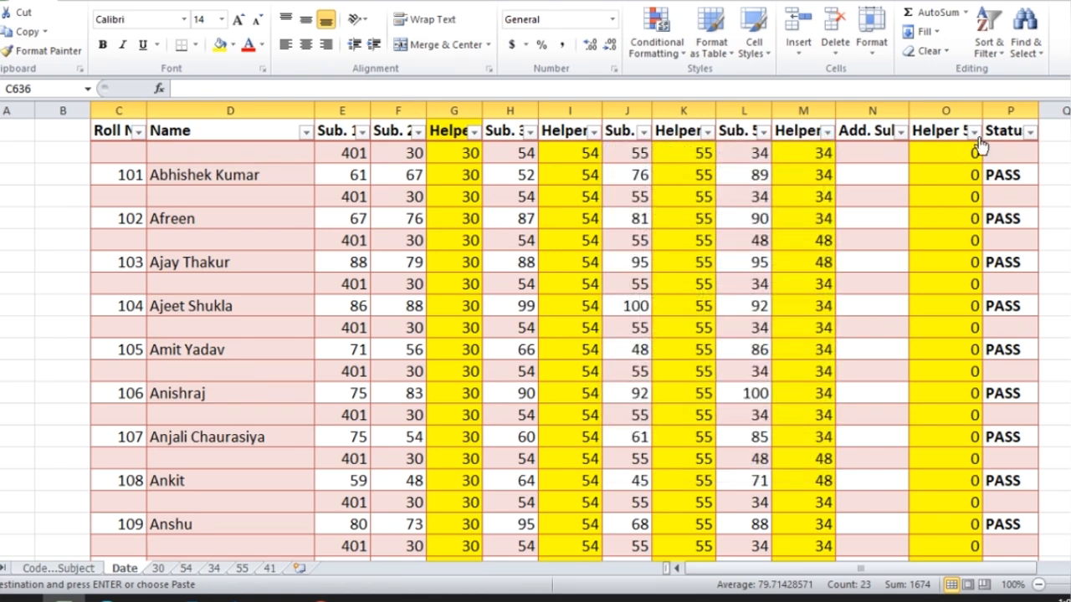
click(974, 132)
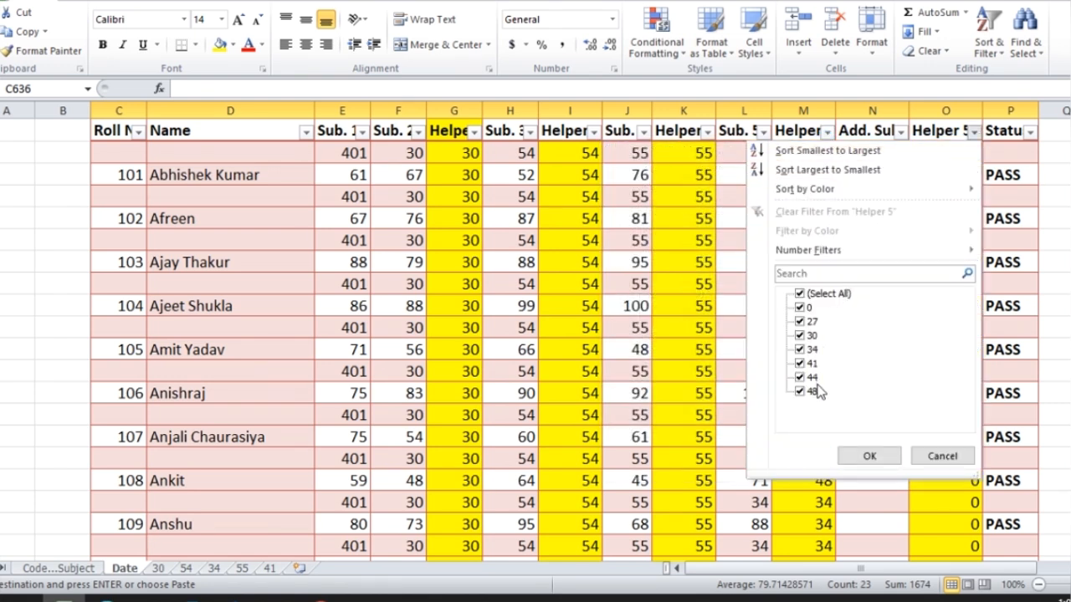
click(869, 456)
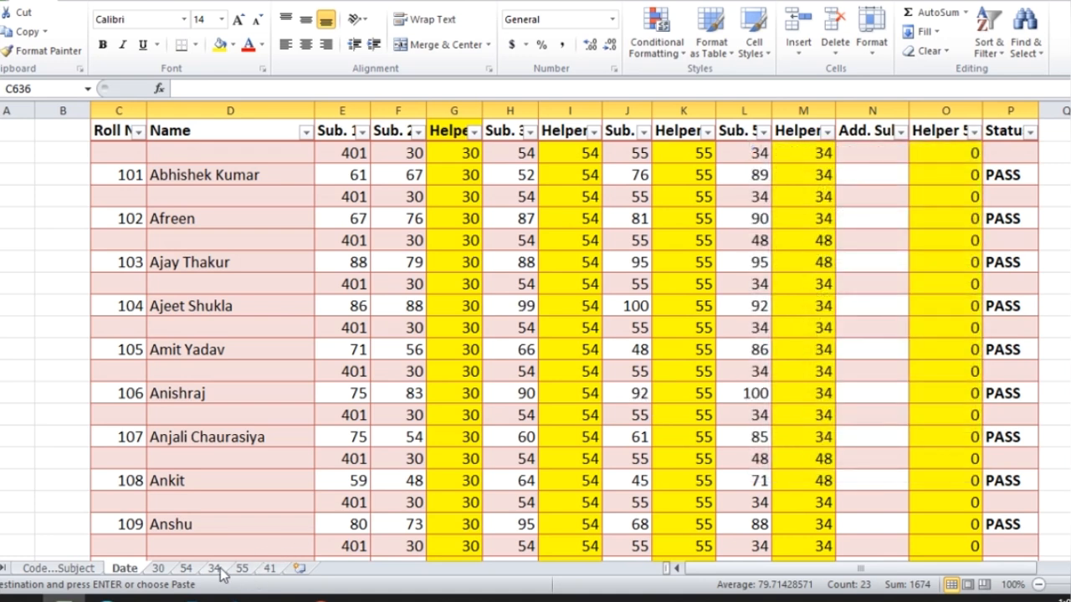
Select all roll numbers in sheet 54 and compare their count with the Business Studies total in the subject code sheet
click(186, 568)
drag(176, 238, 150, 187)
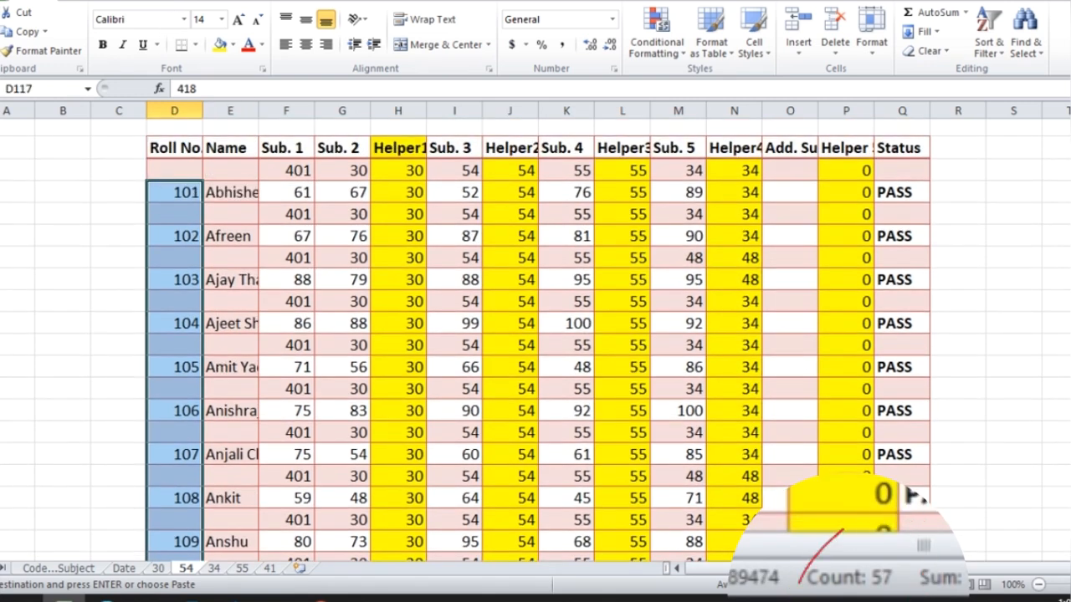
click(82, 569)
drag(372, 277, 542, 281)
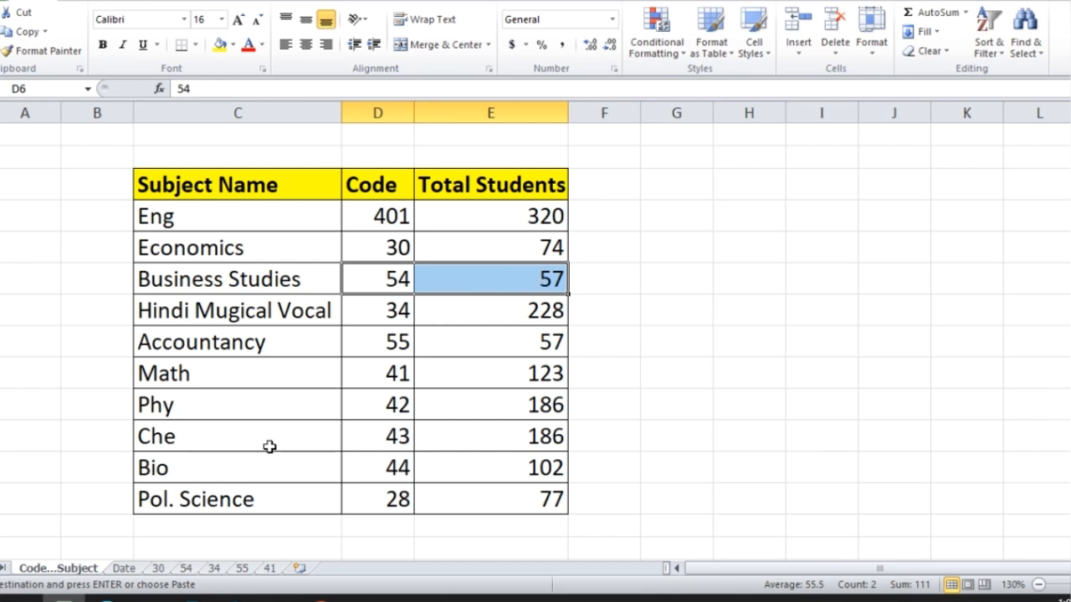
Delete the five helper columns, Helper1 to Helper 5, from sheet 54
click(185, 570)
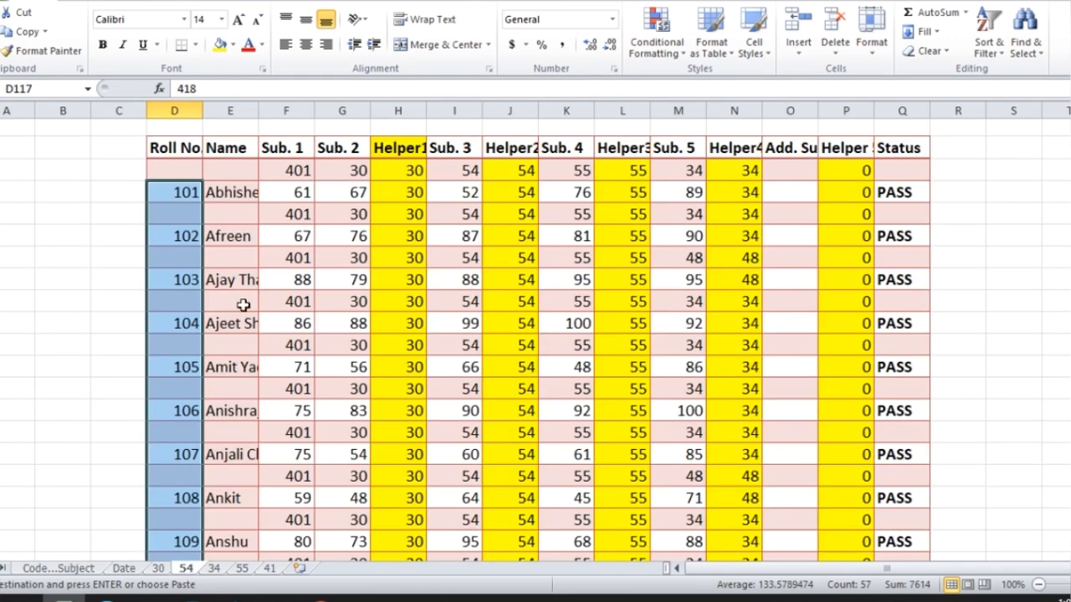
click(397, 111)
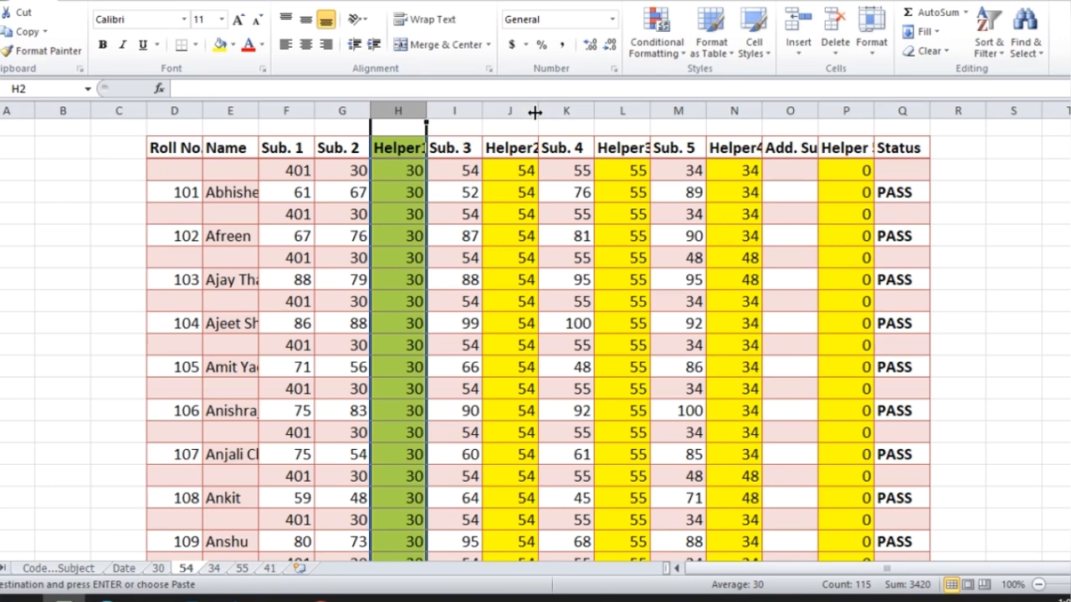
ctrl+click(514, 111)
ctrl+click(621, 111)
ctrl+click(733, 111)
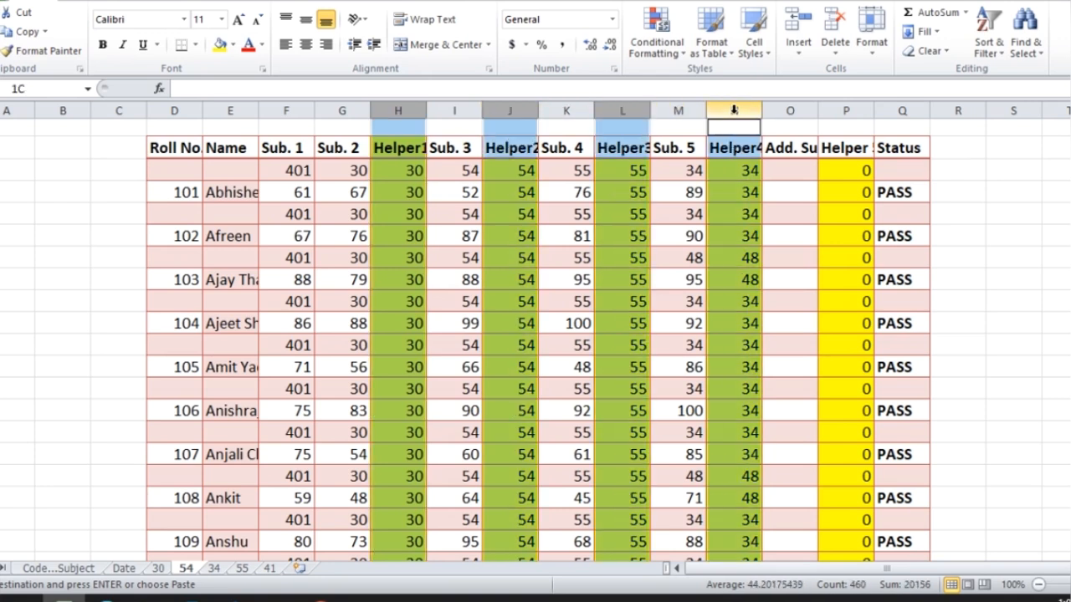
ctrl+click(837, 108)
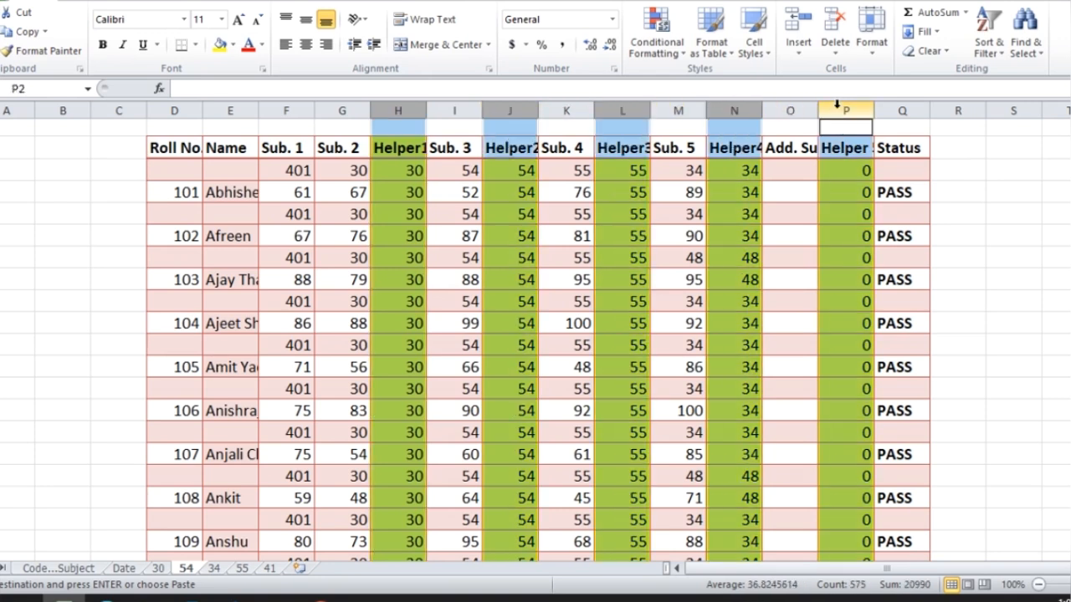
key(ctrl+minus)
click(824, 238)
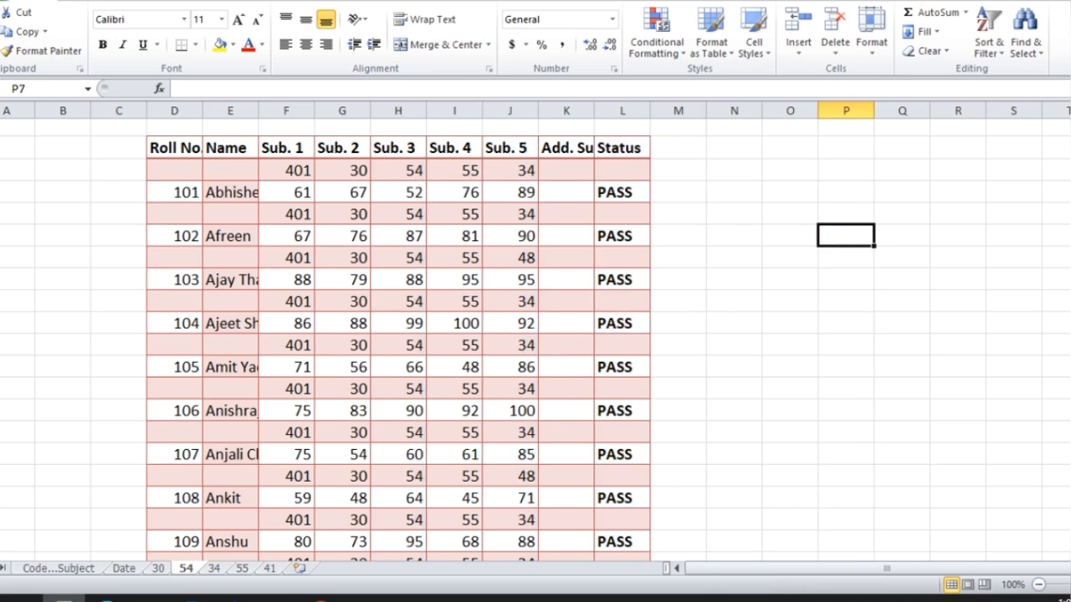